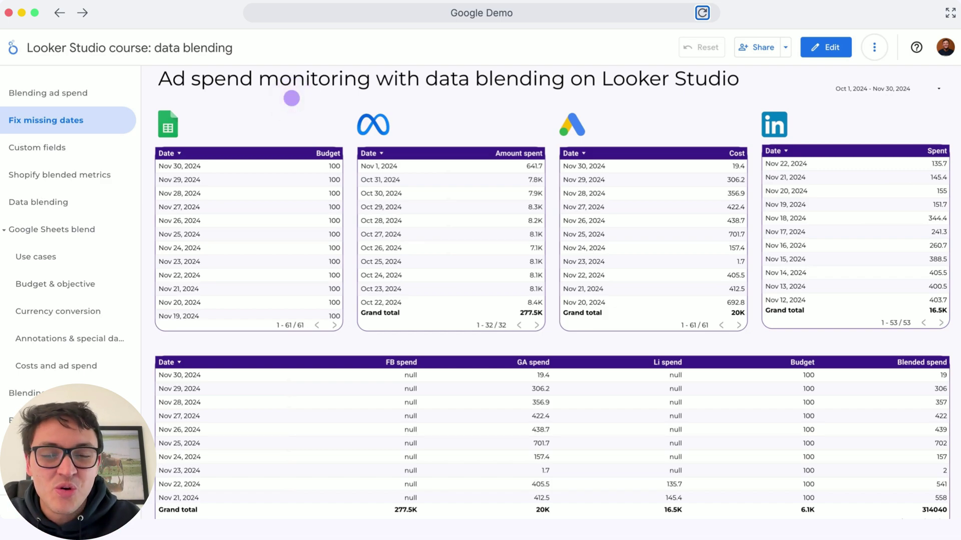
- Browse the report's example pages, examining the Google Sheets blends, the currency conversion chart and the tables for each join type
left_click(116, 176)
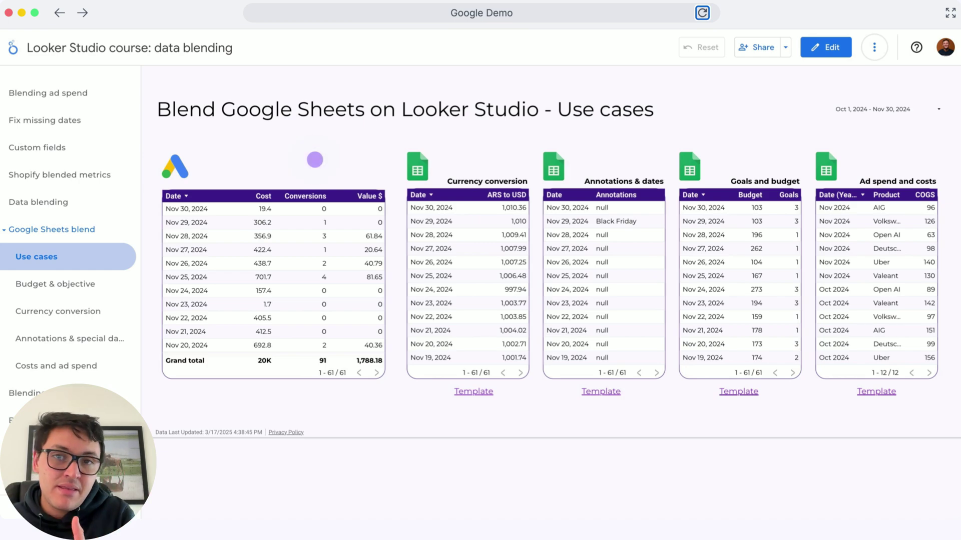
key("Right")
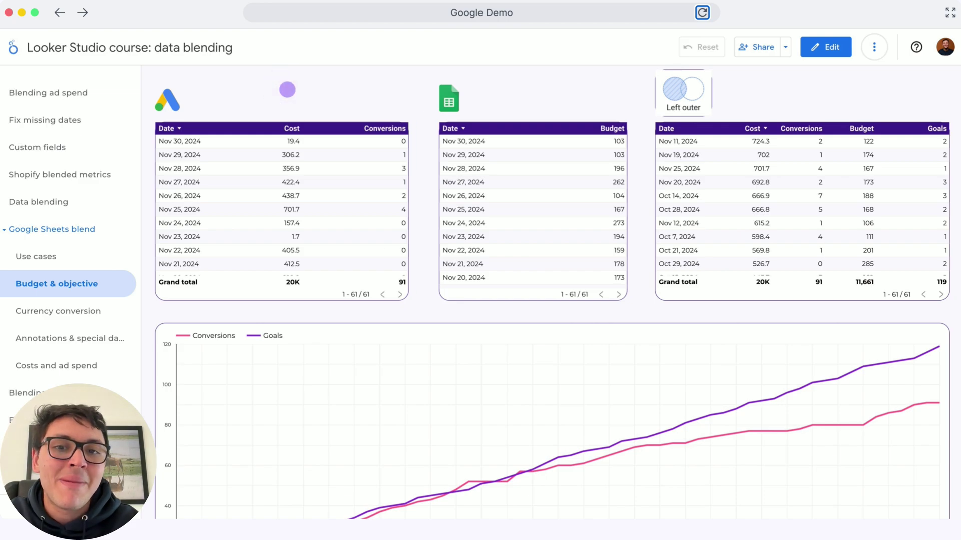
scroll(287, 90, "down", 2)
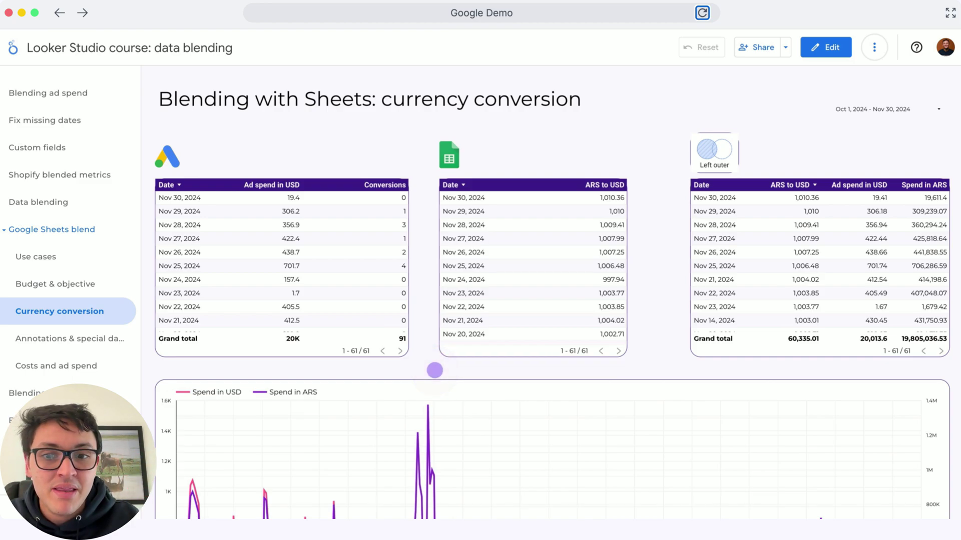
scroll(434, 371, "down", 3)
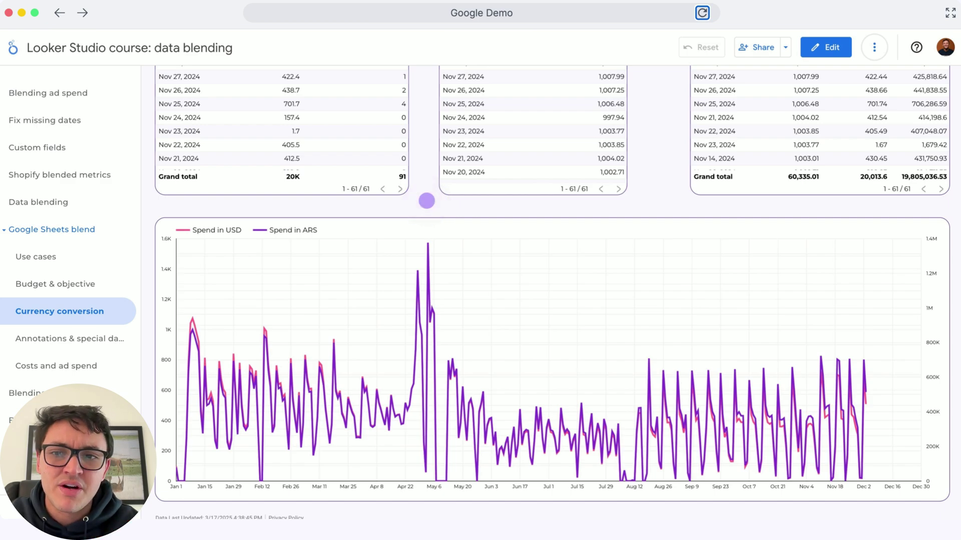
key("Right")
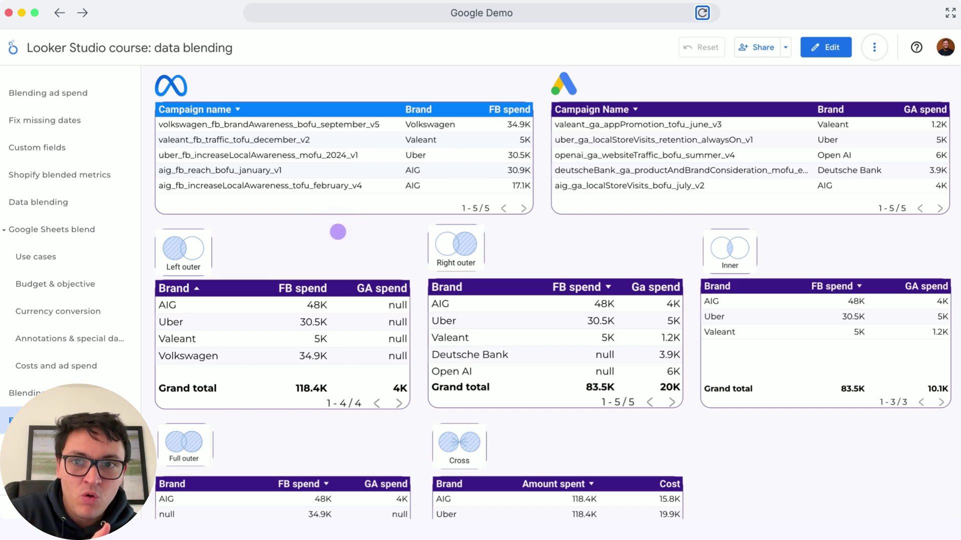
left_click(338, 231)
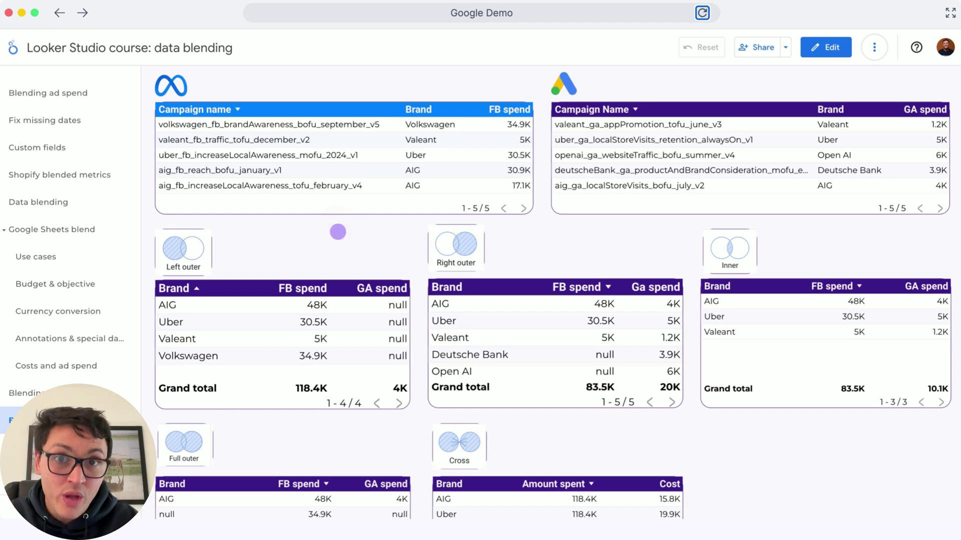
scroll(338, 231, "down", 3)
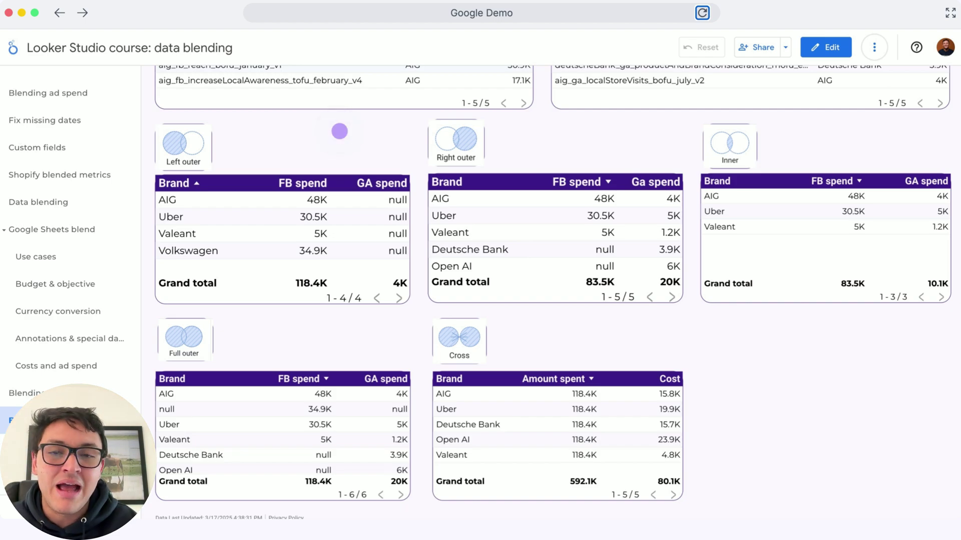
scroll(340, 131, "up", 3)
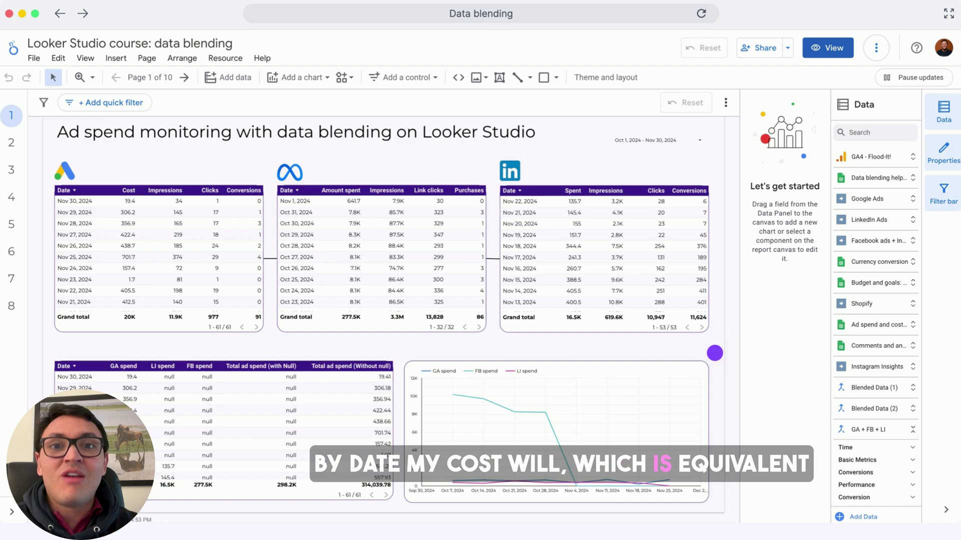
left_click(714, 354)
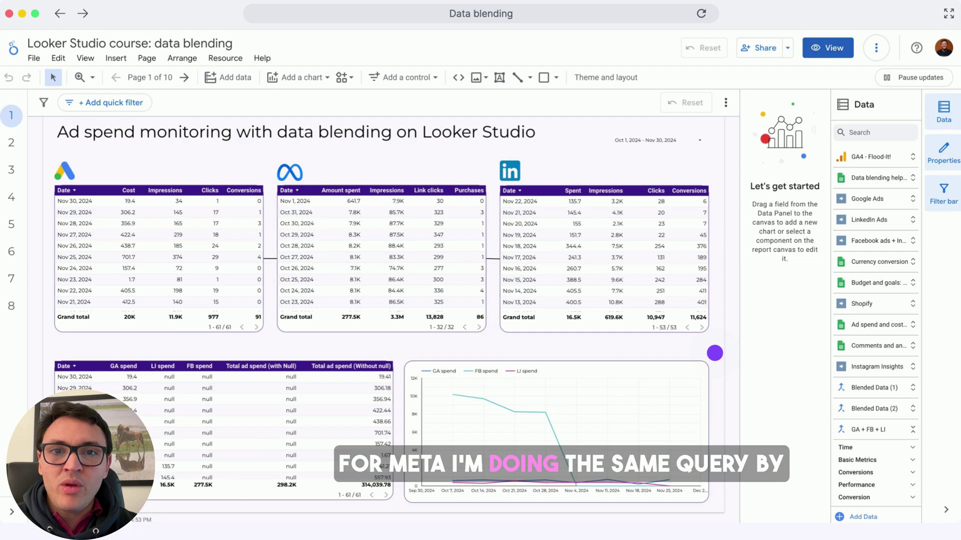
left_click(715, 354)
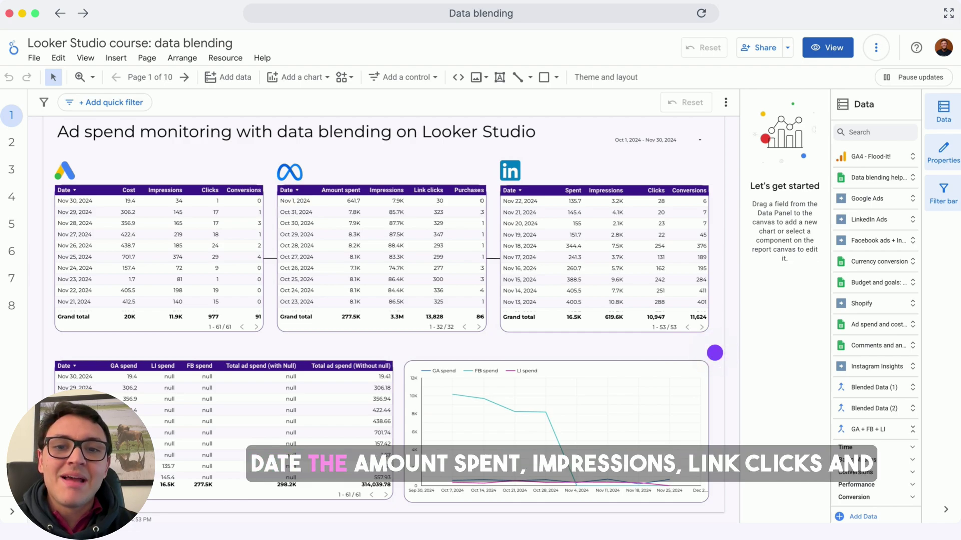
left_click(714, 353)
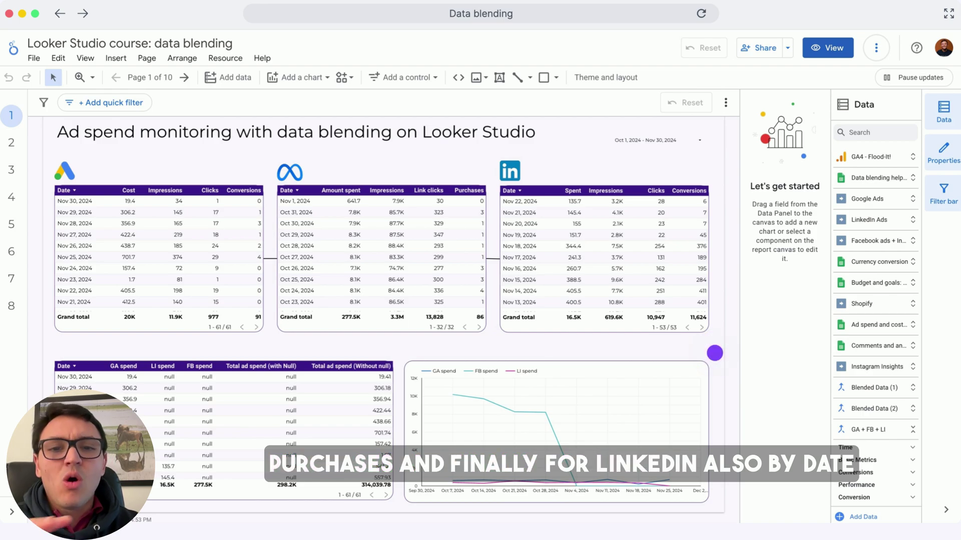
left_click(714, 353)
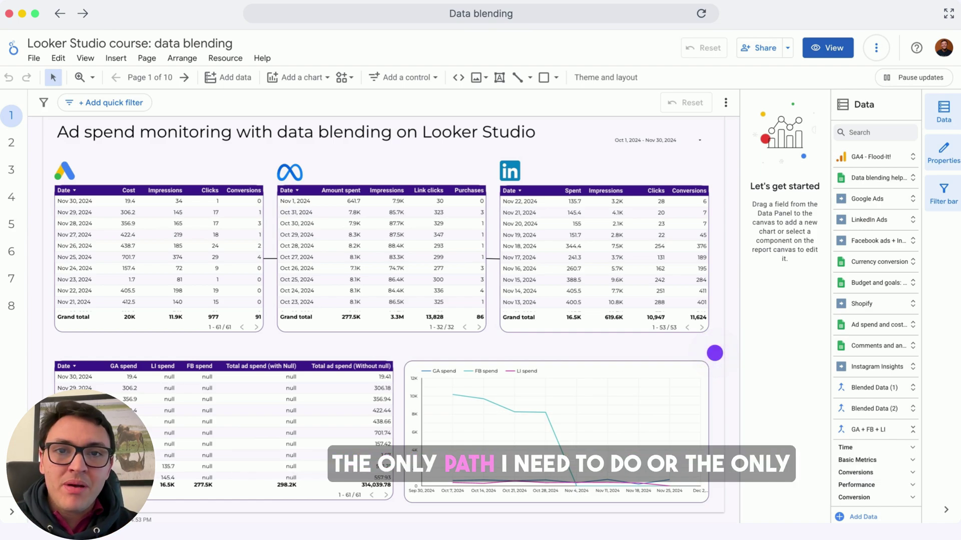
- Select the Google Ads, Meta and LinkedIn tables together and blend their data into a new chart
left_click(206, 246)
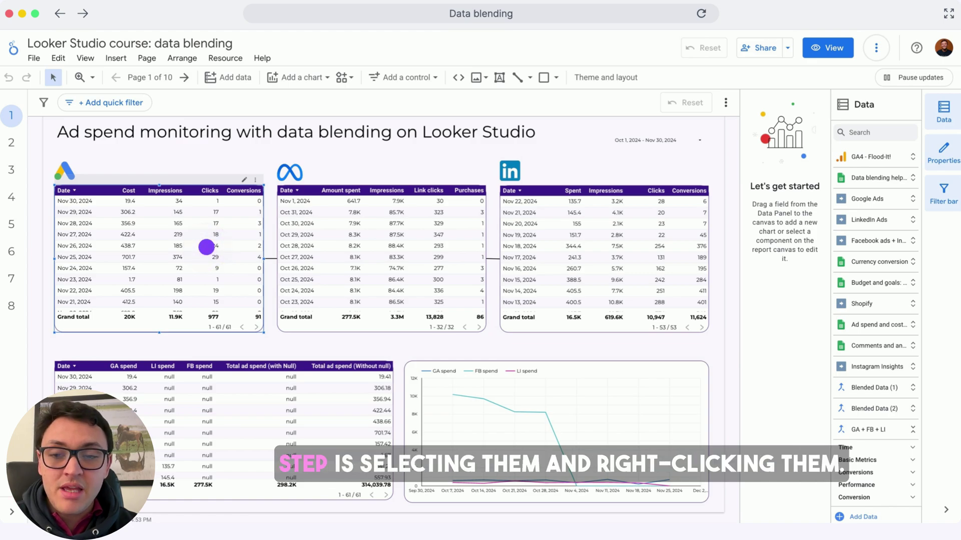
left_click(321, 252)
left_click(531, 261)
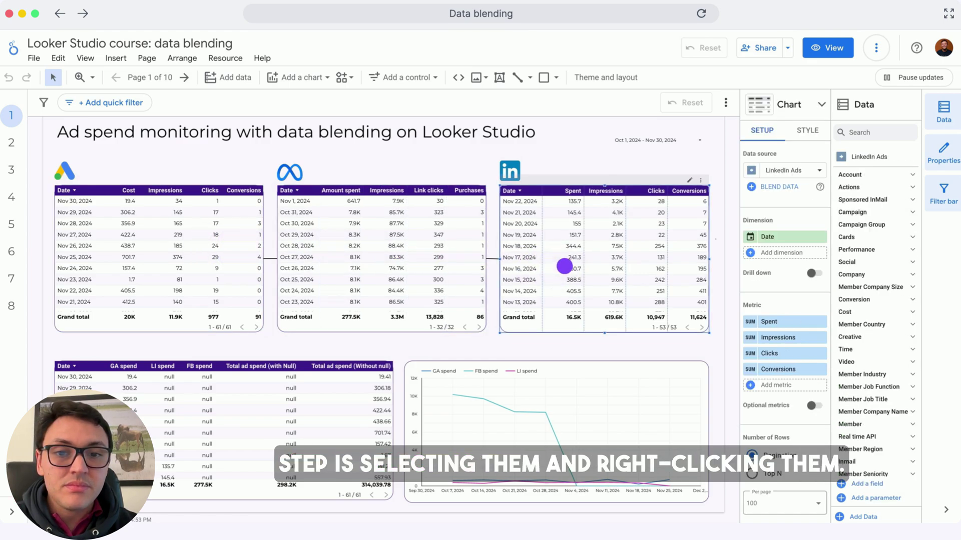
left_click_drag(709, 241, 403, 271)
left_click_drag(218, 261, 220, 258)
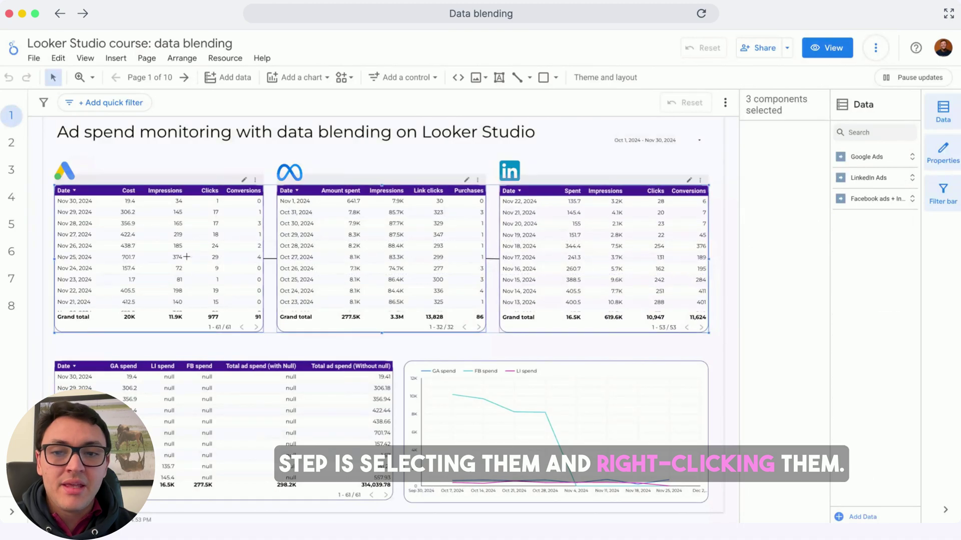
right_click(237, 242)
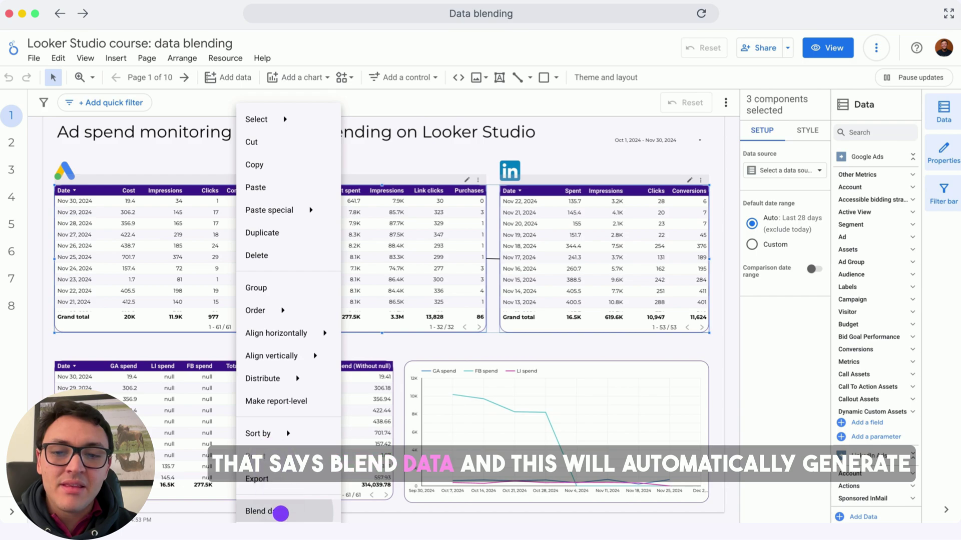
left_click(281, 514)
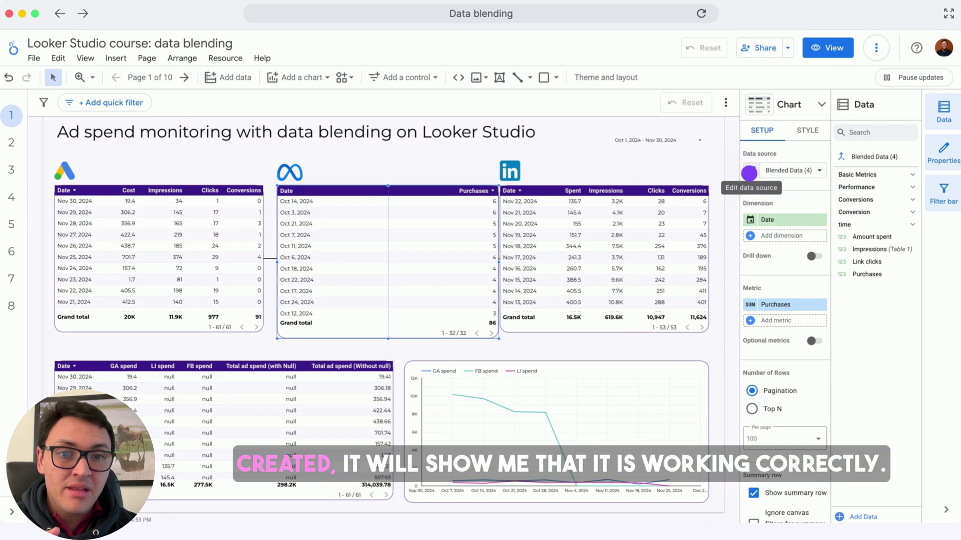
- Inspect the blend configuration behind the newly generated chart, close it, and delete that chart
left_click(748, 173)
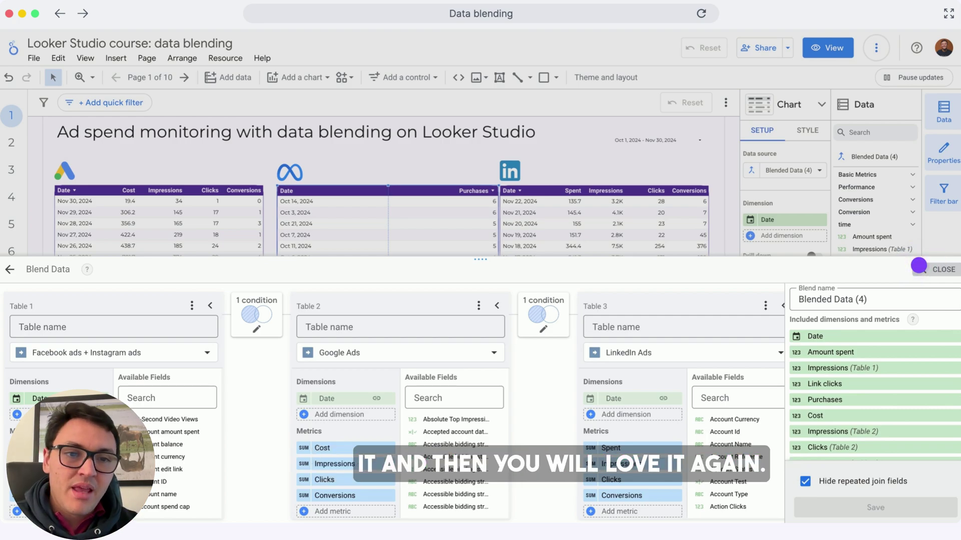
left_click(919, 265)
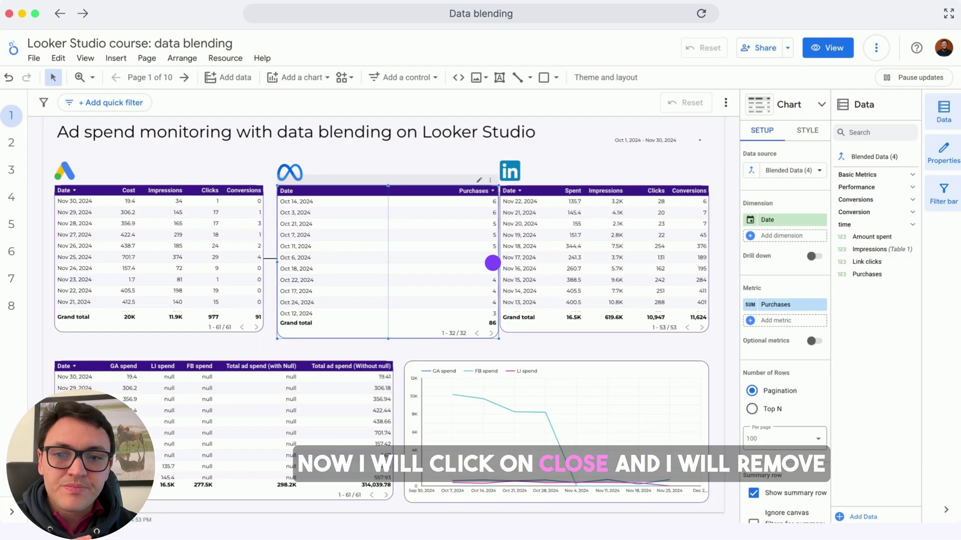
key("Delete")
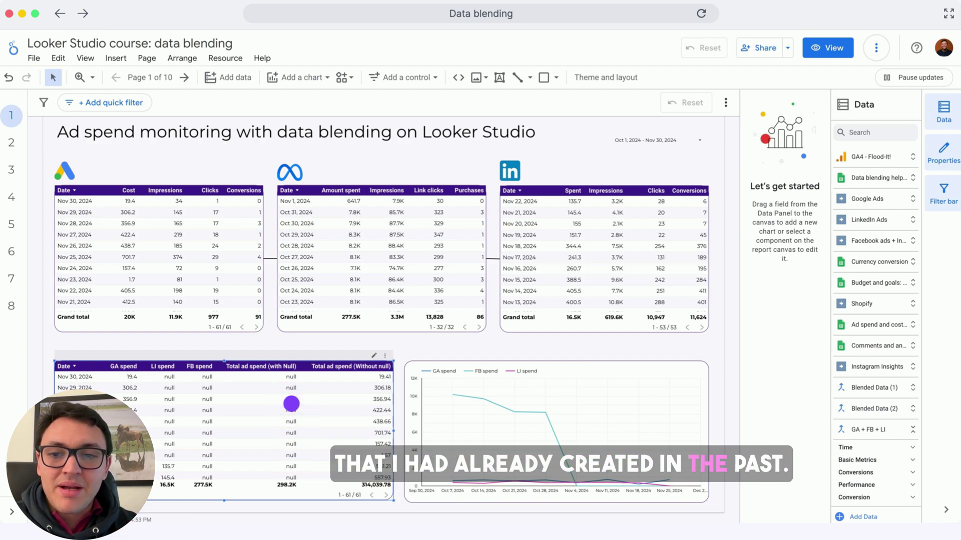
- Open the GA + FB + LI blend behind the lower spend table and check its table names and the GA spend metric's source field
left_click(291, 404)
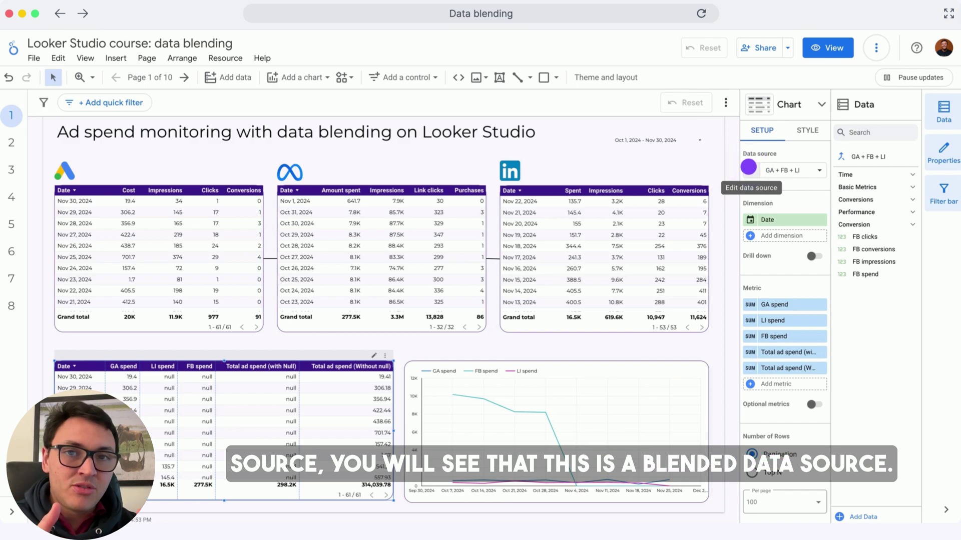
left_click(749, 167)
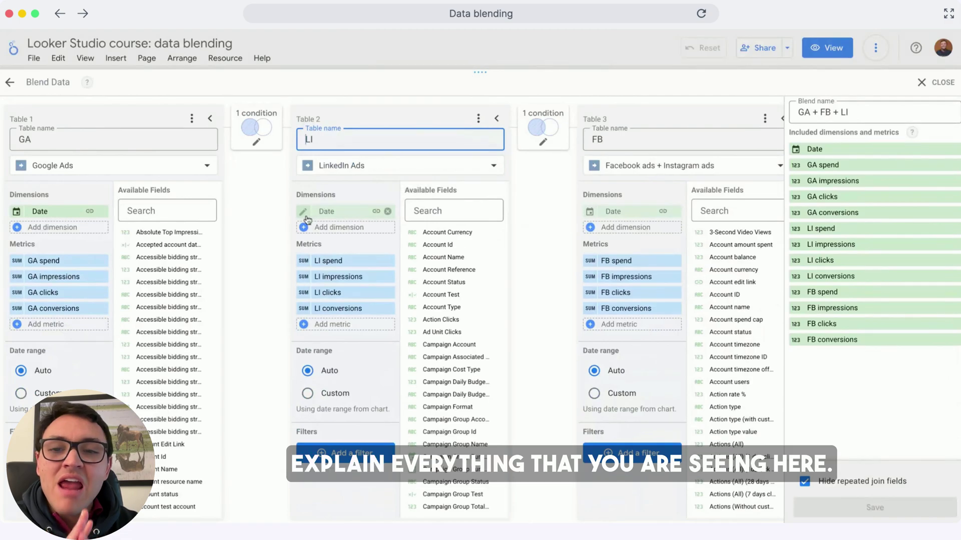
left_click(114, 136)
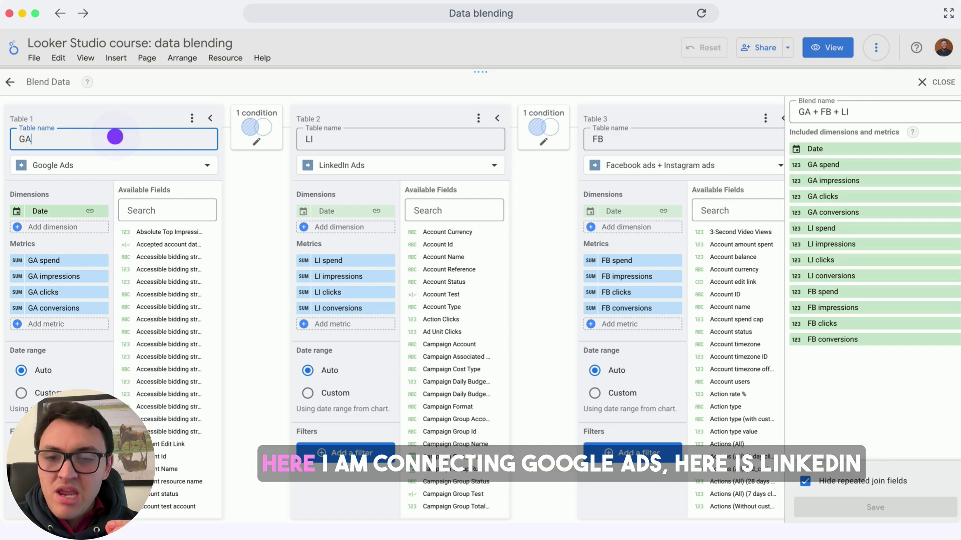
left_click(634, 140)
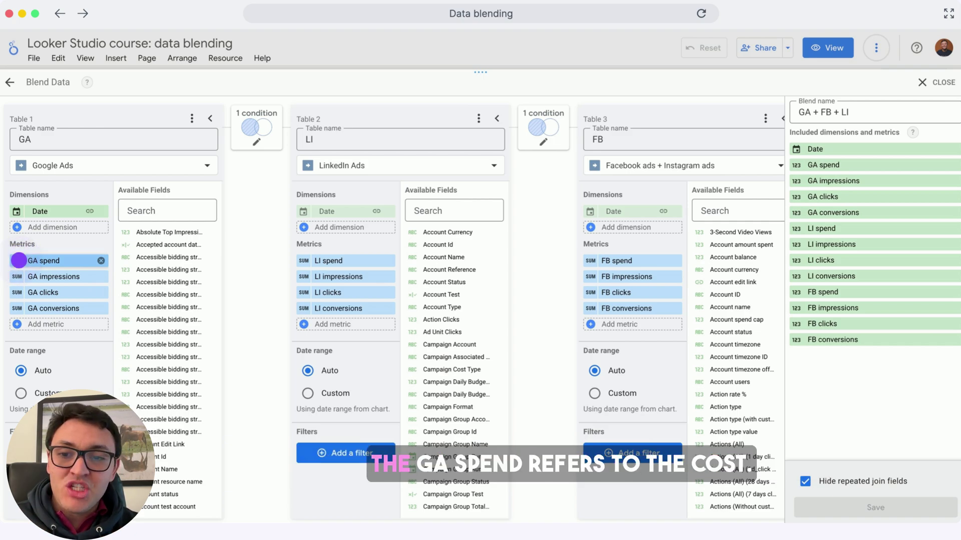
left_click(19, 260)
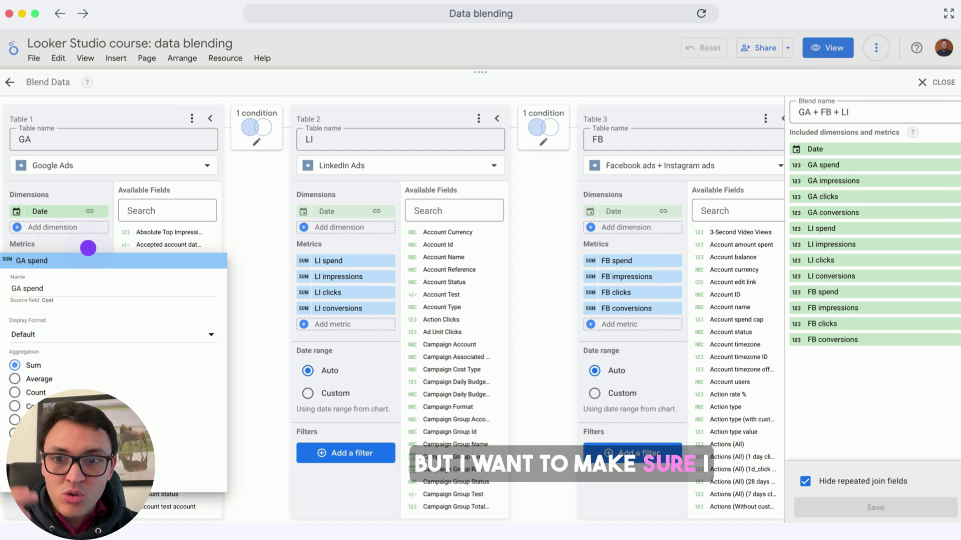
left_click(88, 248)
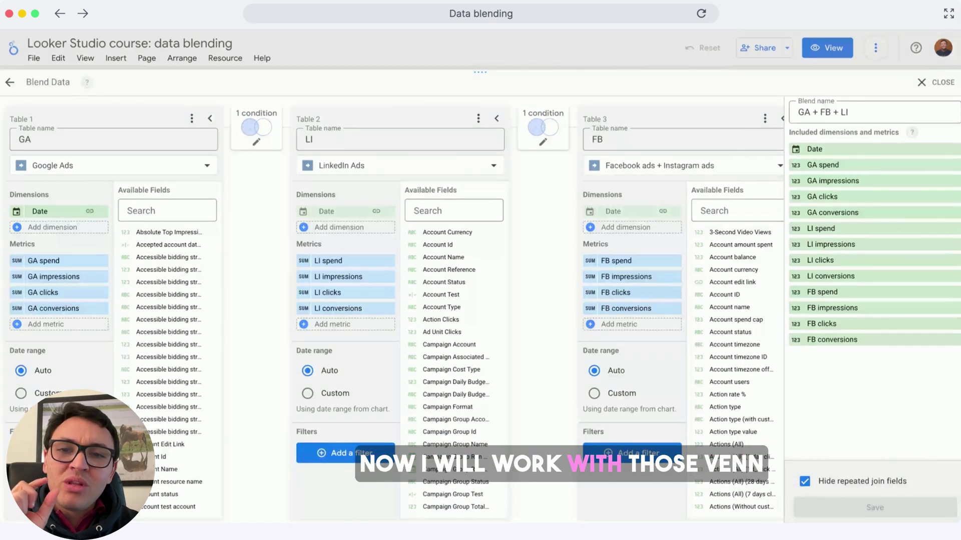
- Review the join between the GA and LI tables and save it as left outer on Date
left_click(258, 131)
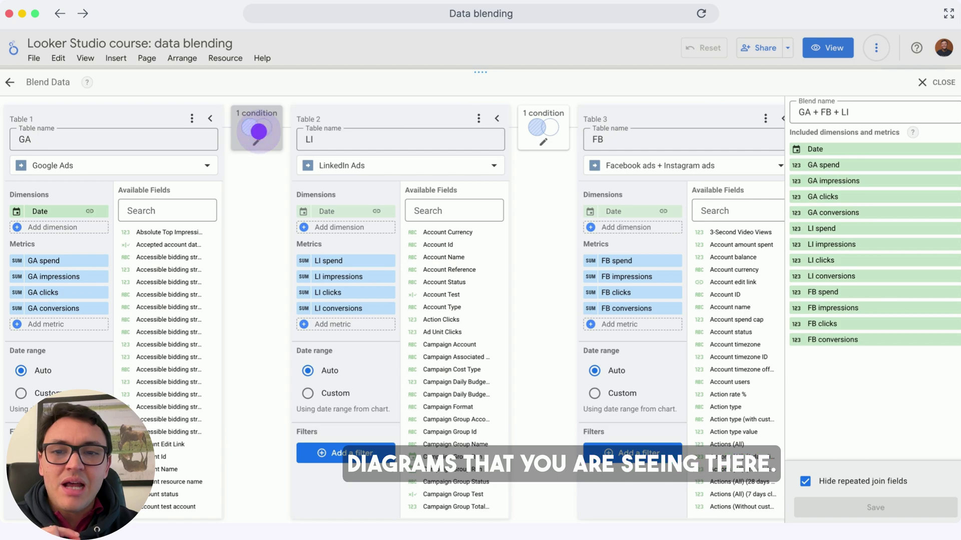
left_click(258, 132)
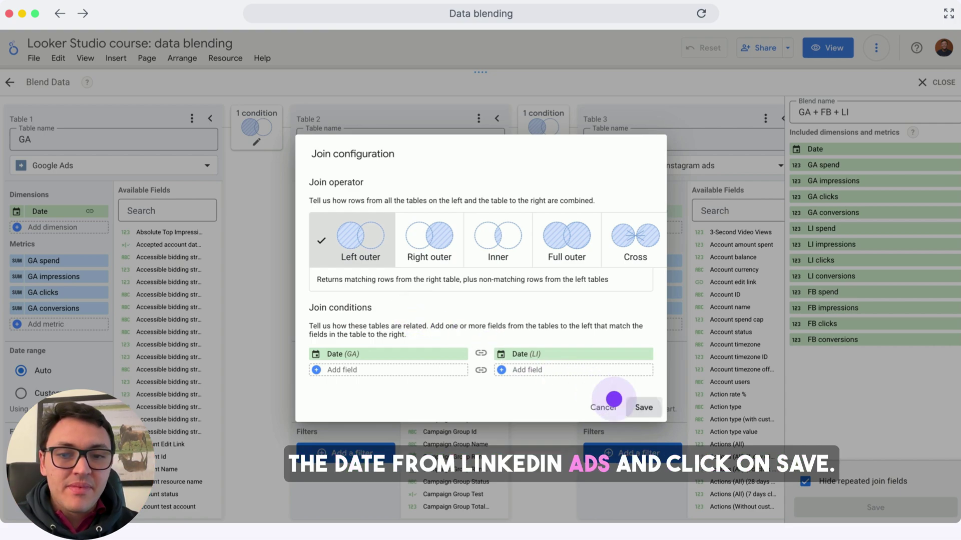
left_click(644, 407)
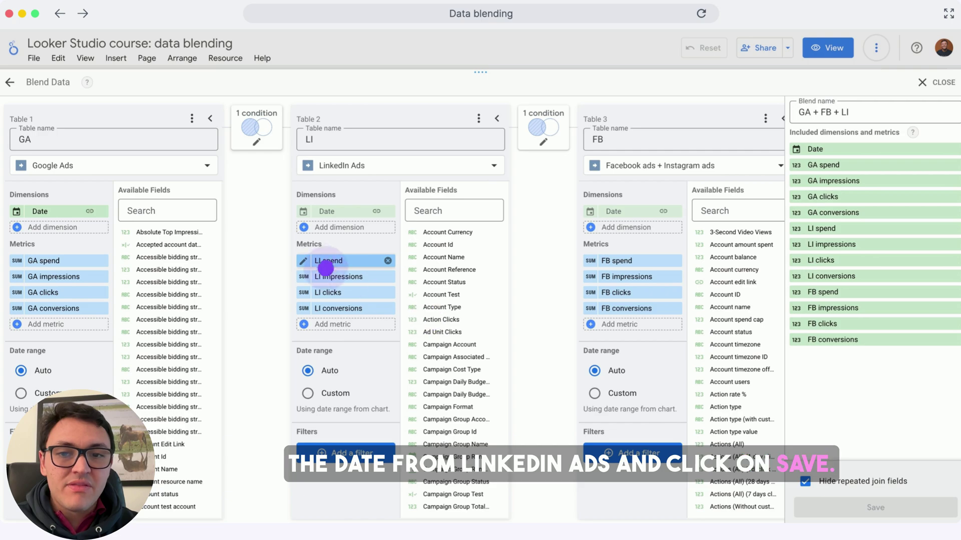
- Review the join to the FB table, save it as left outer on Date (GA) and Date (FB), and close the blend editor
left_click(545, 138)
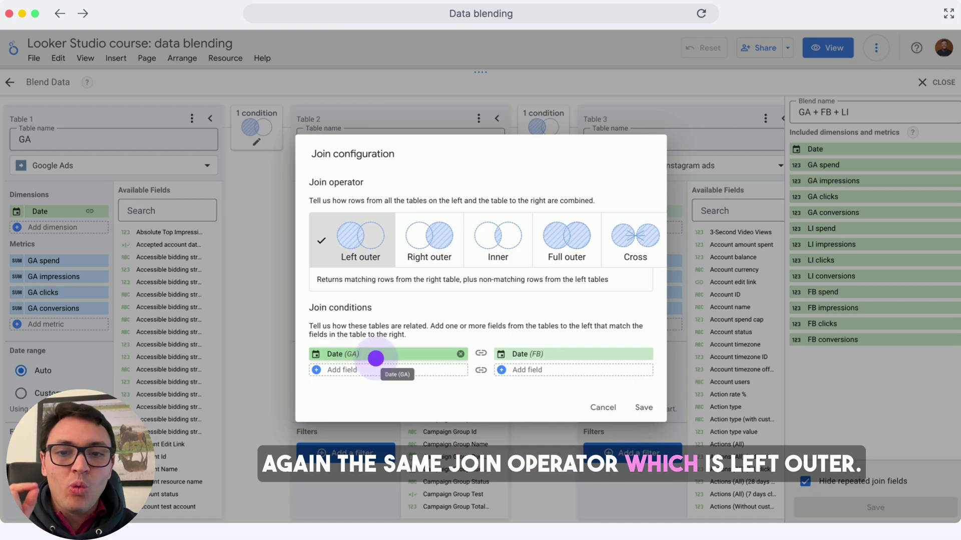
left_click(376, 358)
left_click(381, 271)
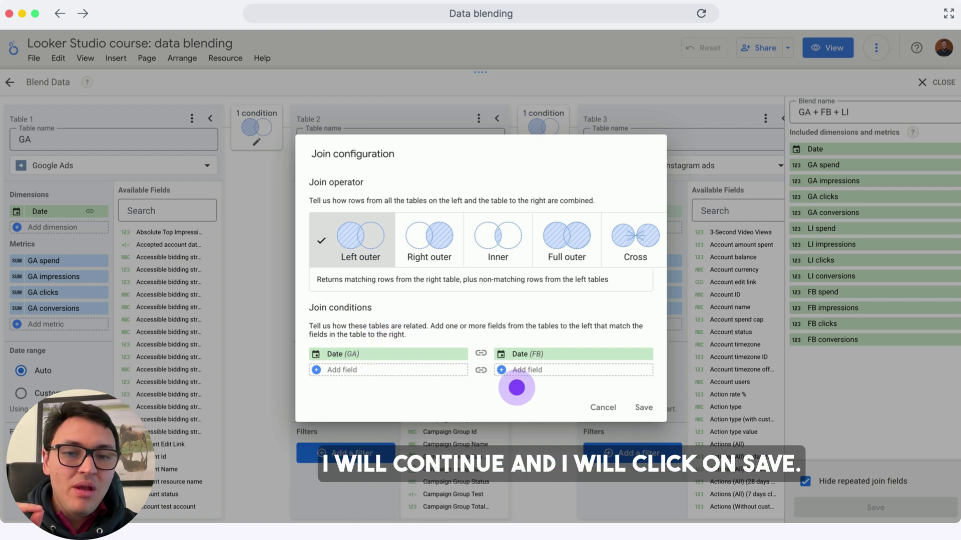
left_click(637, 409)
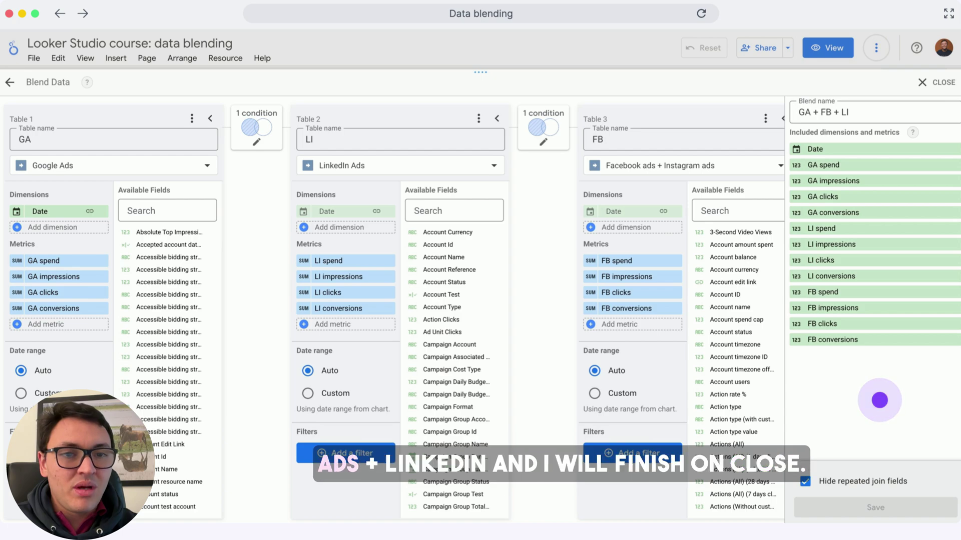
left_click(931, 86)
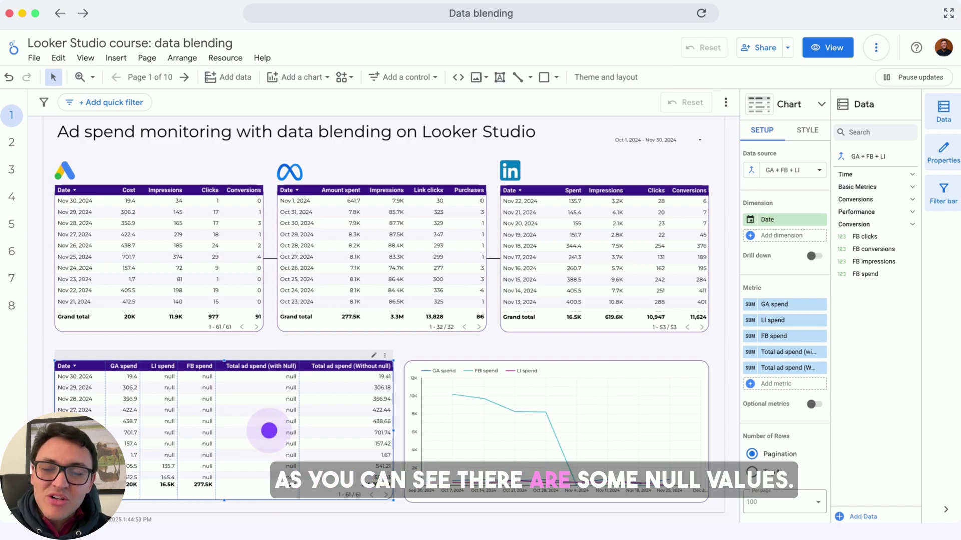
left_click(269, 431)
left_click(269, 430)
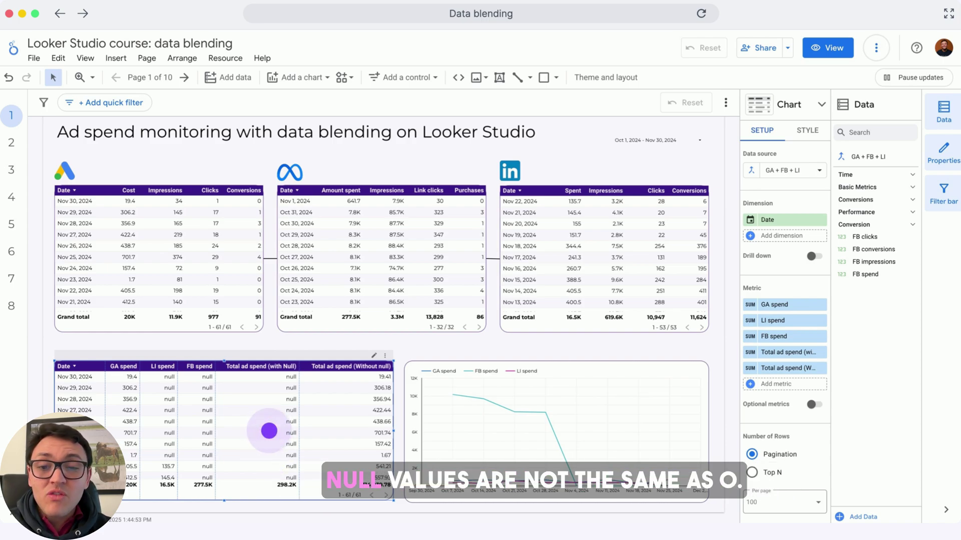
left_click(268, 431)
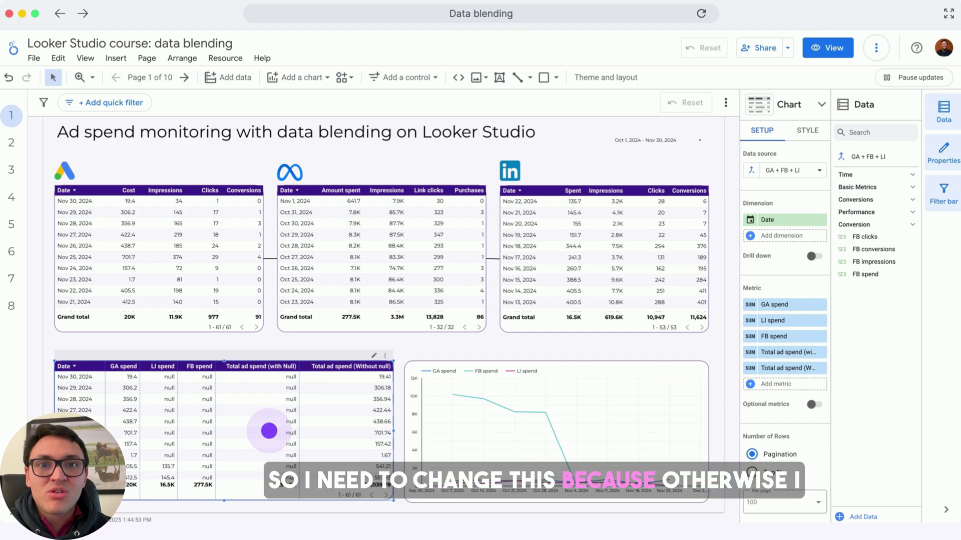
- Examine the lower spend table's daily rows, comparing the total ad spend columns with and without null
left_click(269, 431)
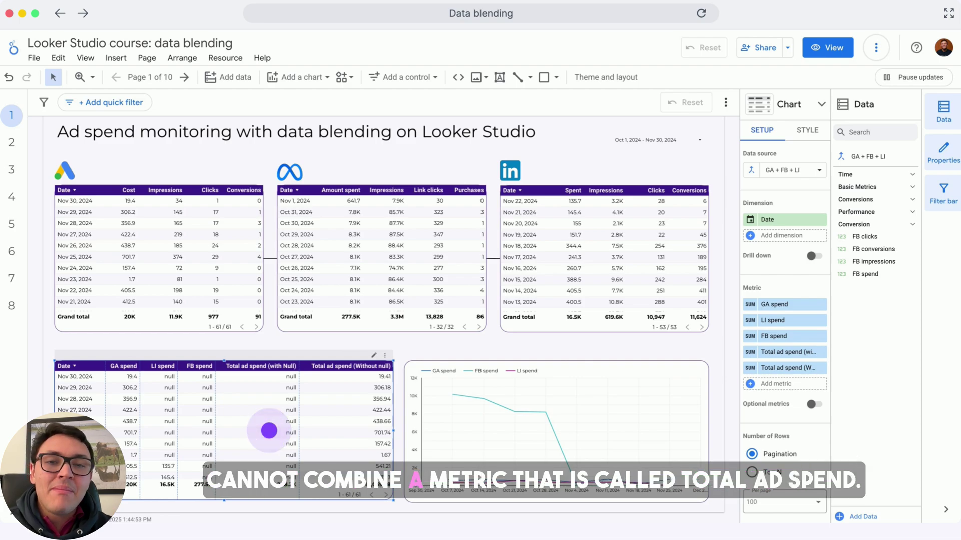
left_click(269, 430)
left_click(268, 431)
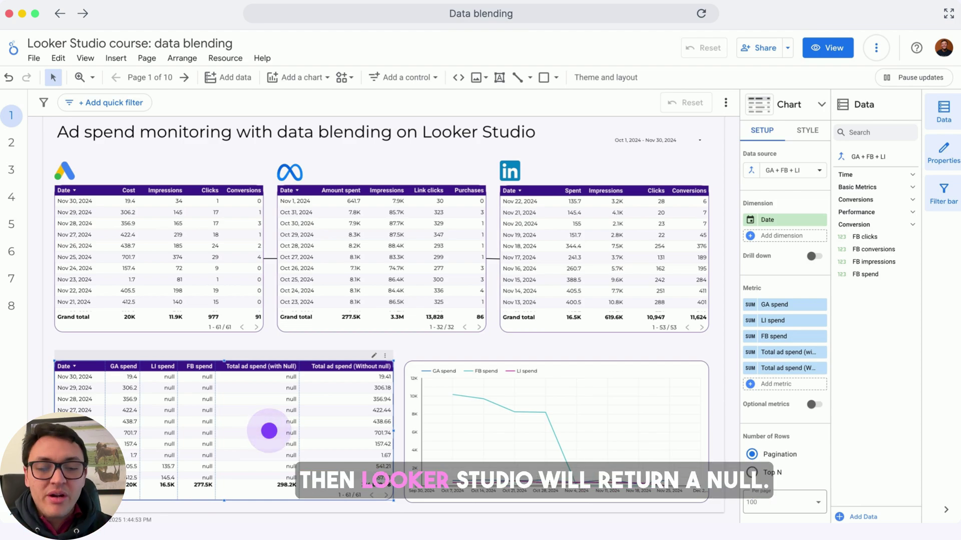
left_click(269, 431)
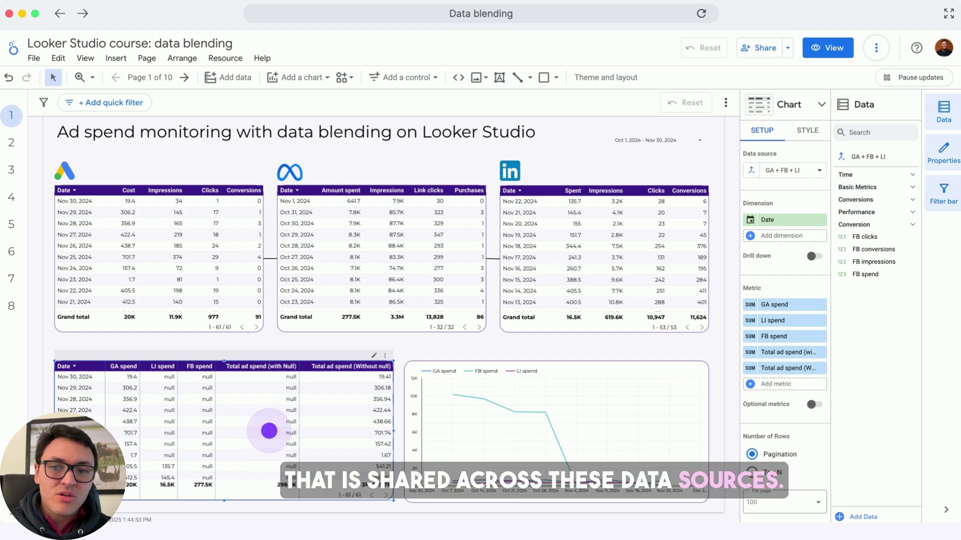
left_click(269, 431)
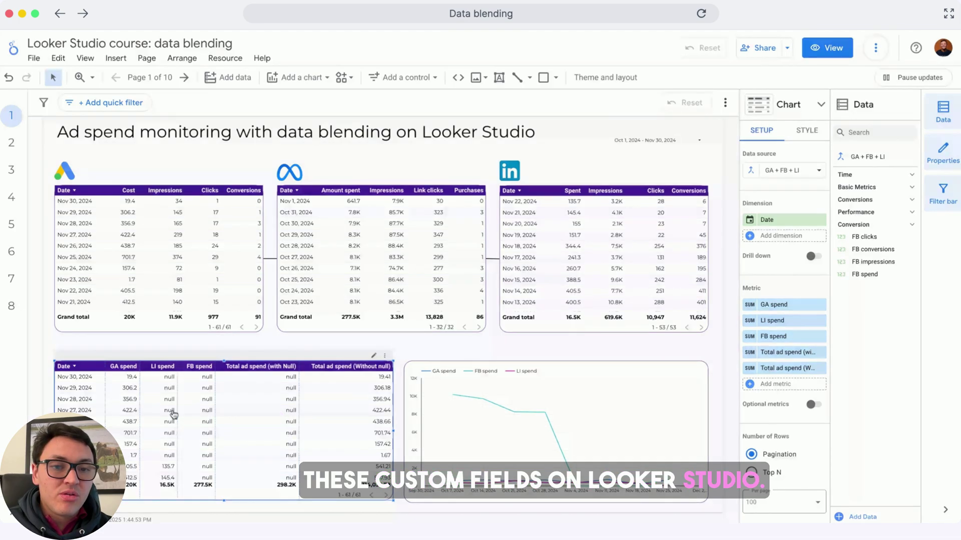
scroll(286, 420, "down", 3)
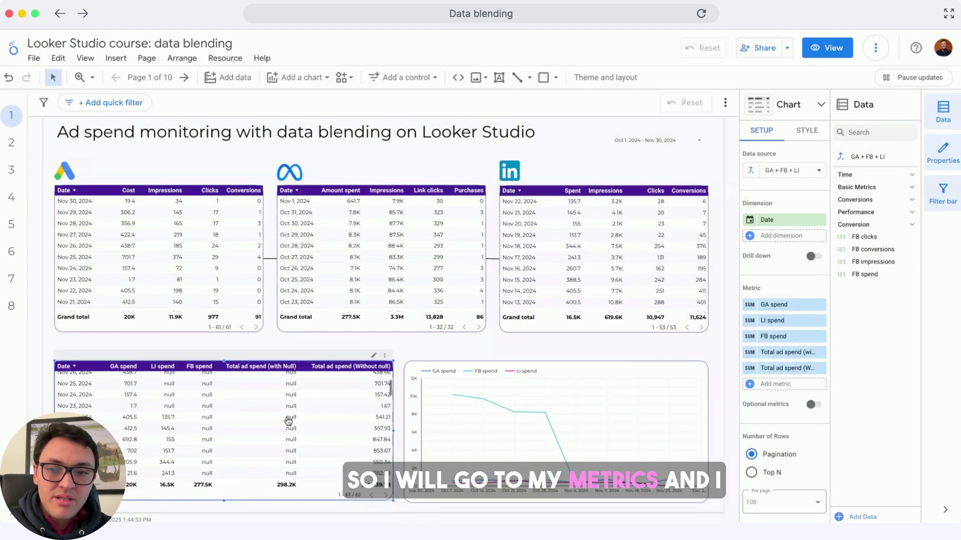
- Open the Total ad spend (with Null) metric, review its formula adding GA, LI and FB spend, and close it
left_click(749, 352)
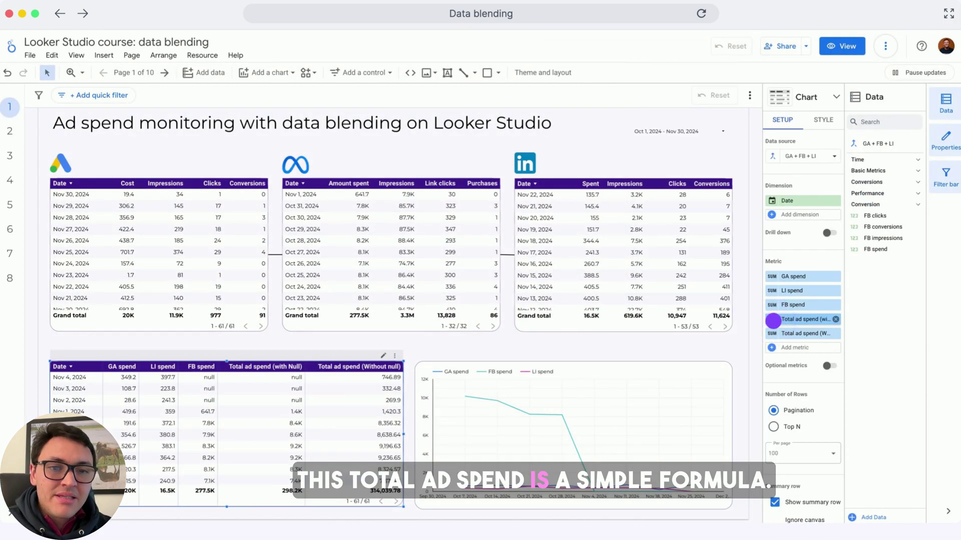
left_click(773, 319)
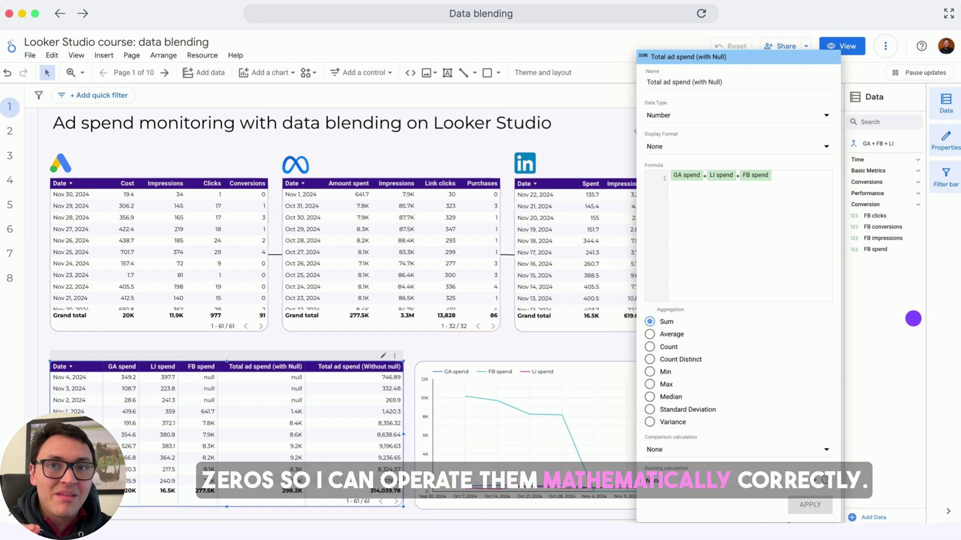
left_click(913, 318)
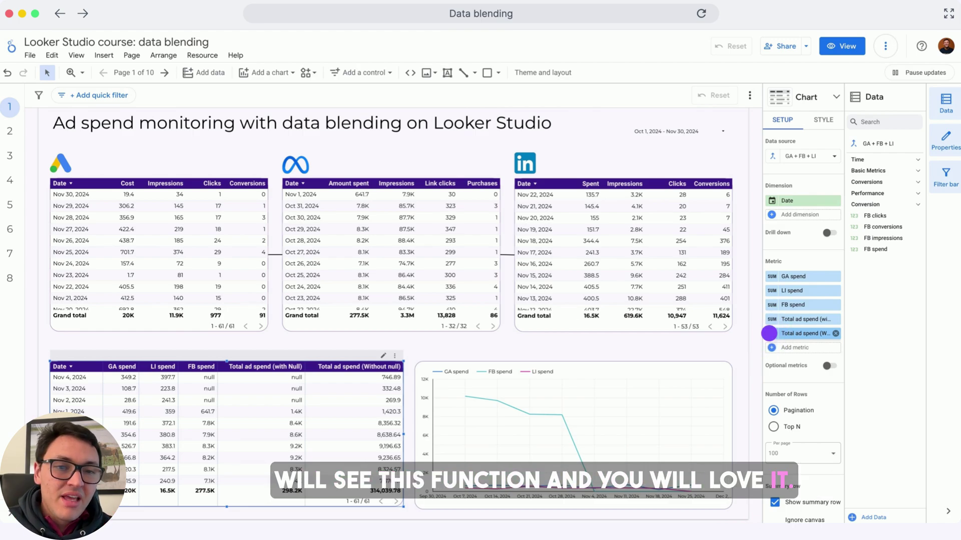
- Review the IFNULL formula of the Total ad spend (Without null) metric, close it, and check its column in the lower table
left_click(769, 333)
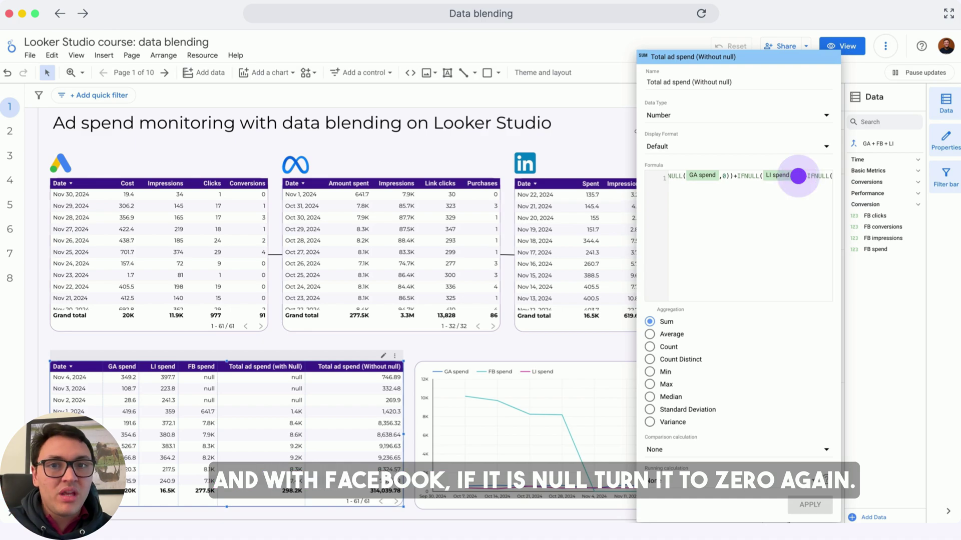
left_click(798, 175)
scroll(798, 177, "right", 1)
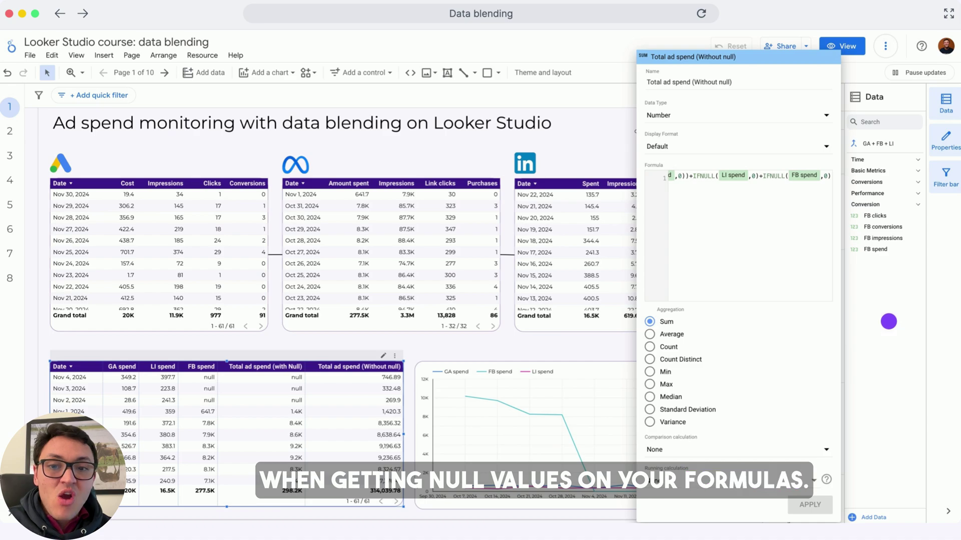
scroll(384, 418, "up", 1)
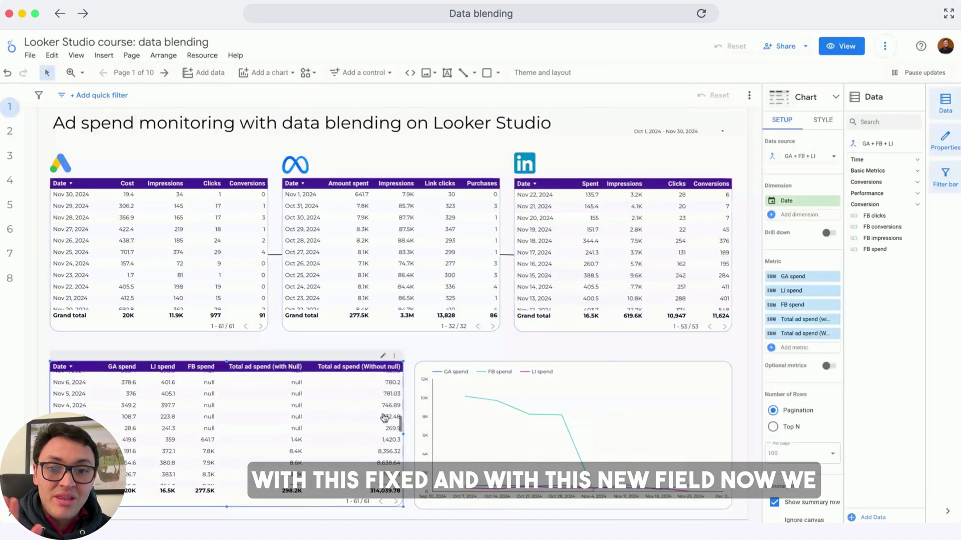
scroll(384, 418, "down", 2)
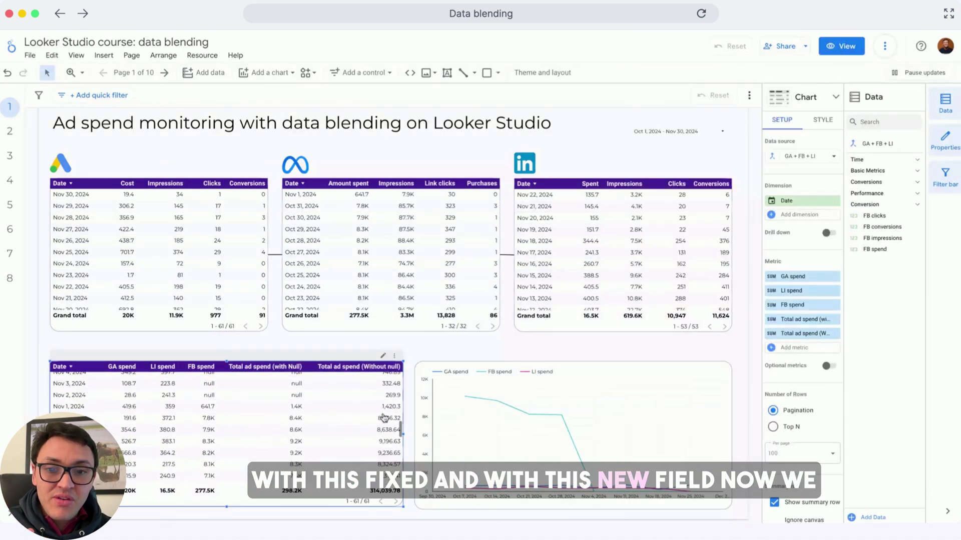
left_click(452, 404)
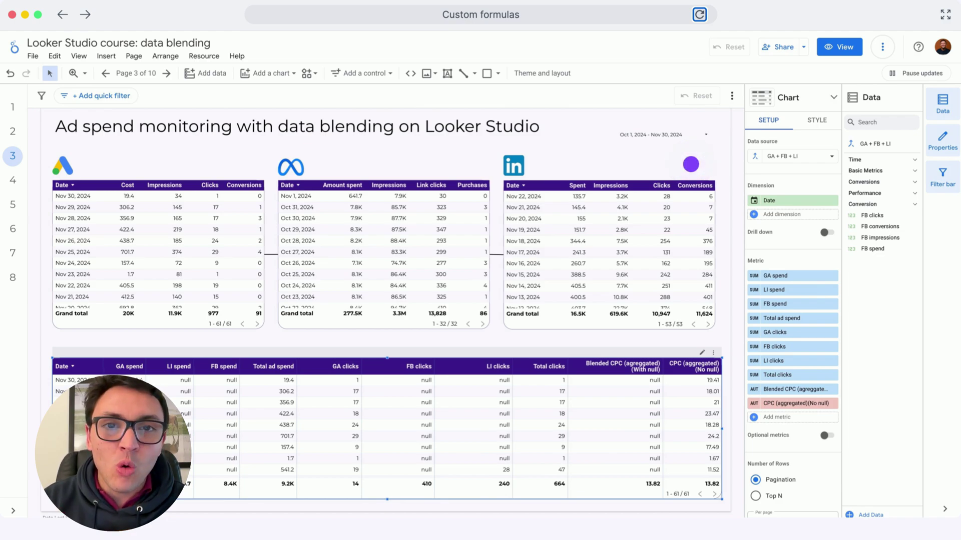
- On the custom formulas page, look over the three ad platform tables and select the blended spend and clicks table
left_click(688, 163)
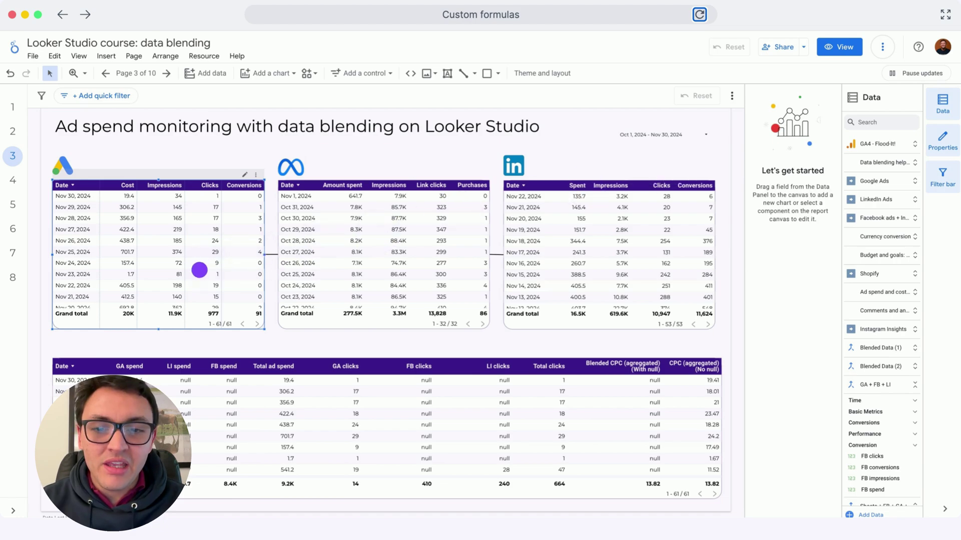
left_click(314, 276)
left_click(571, 263)
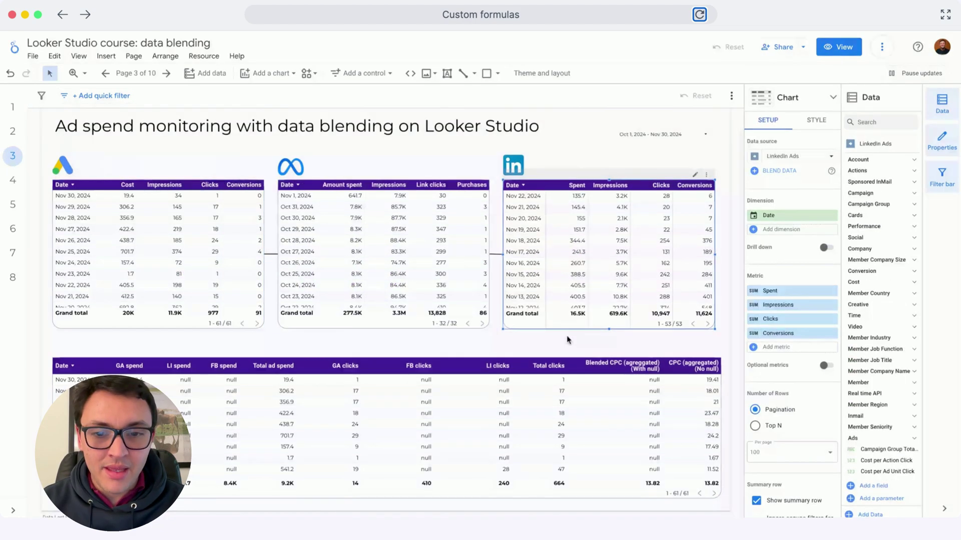
left_click(430, 391)
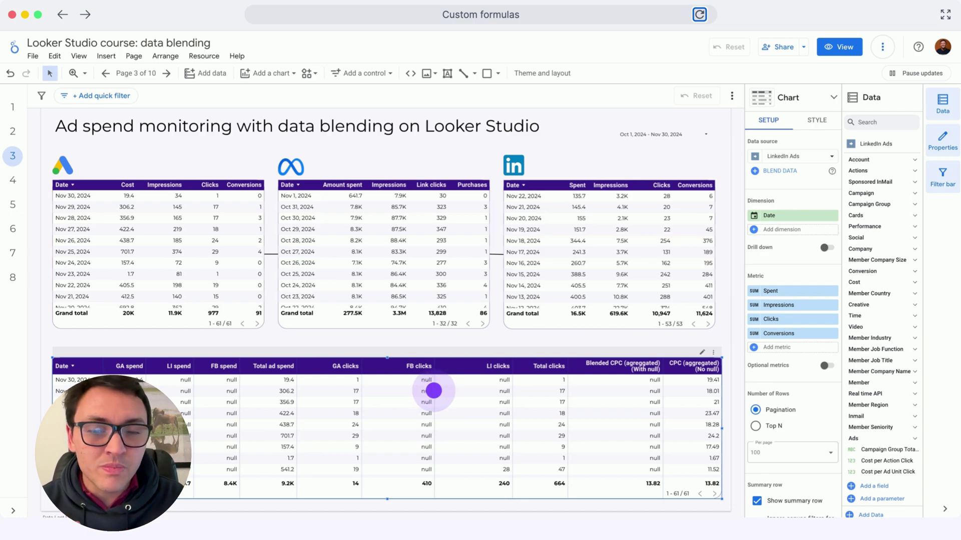
left_click(433, 391)
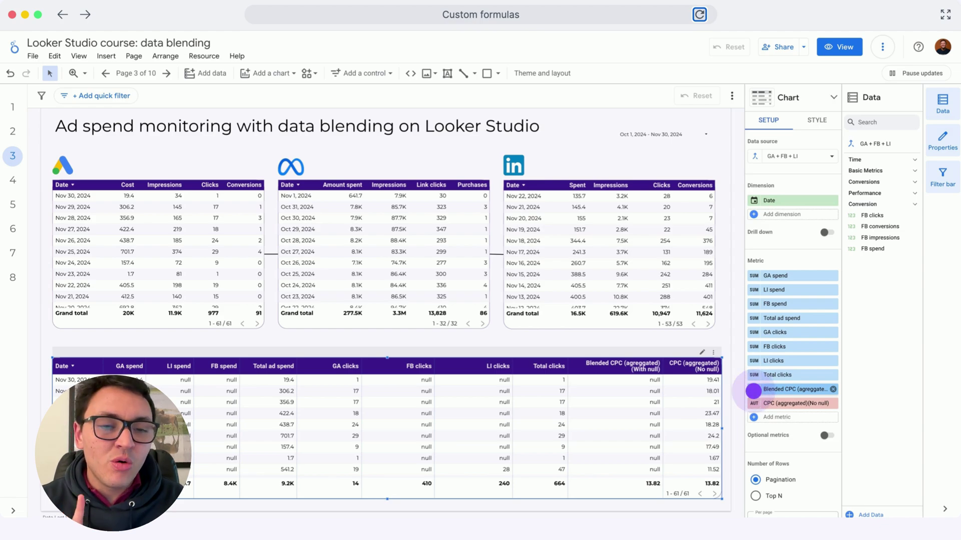
- Open the Blended CPC (With null) metric and review its numerator, the summed GA, FB and LI spend
left_click(753, 389)
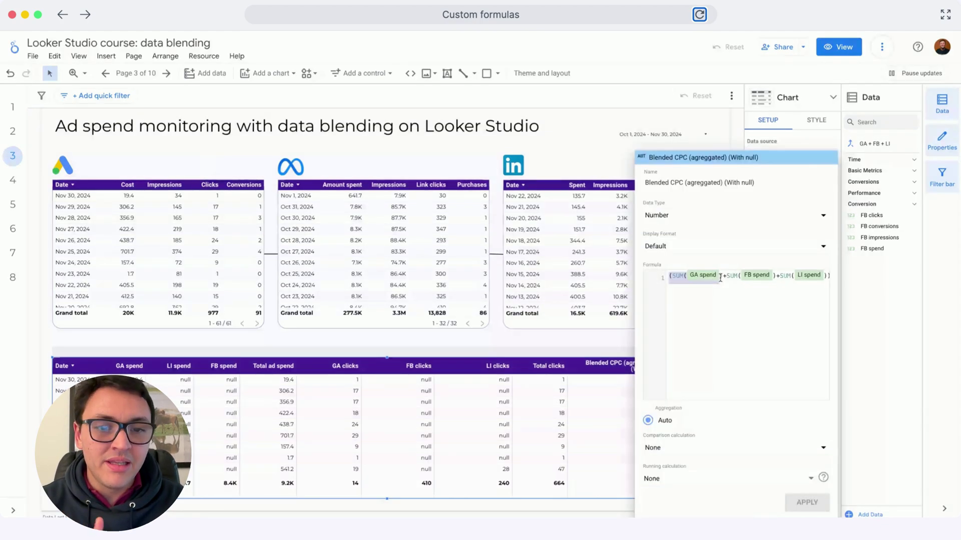
left_click(726, 275)
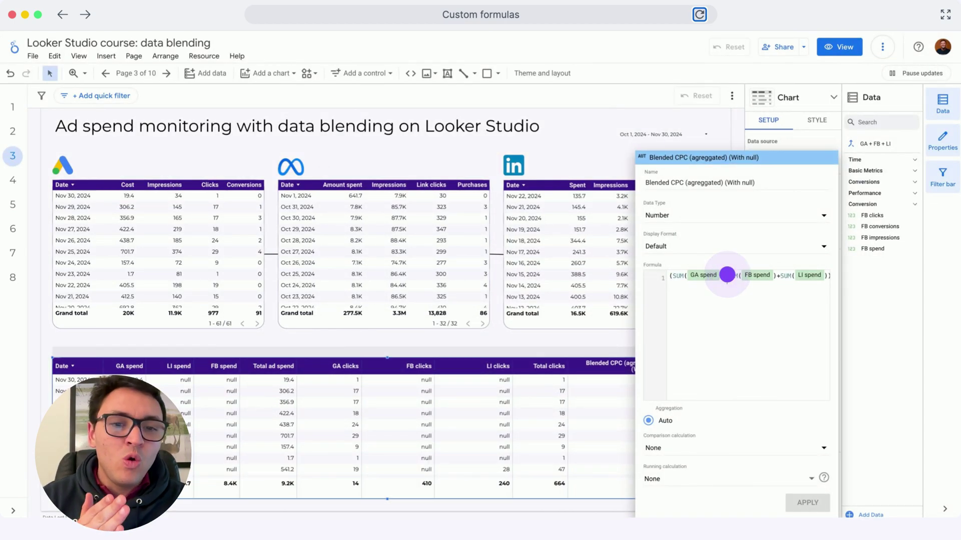
left_click(727, 274)
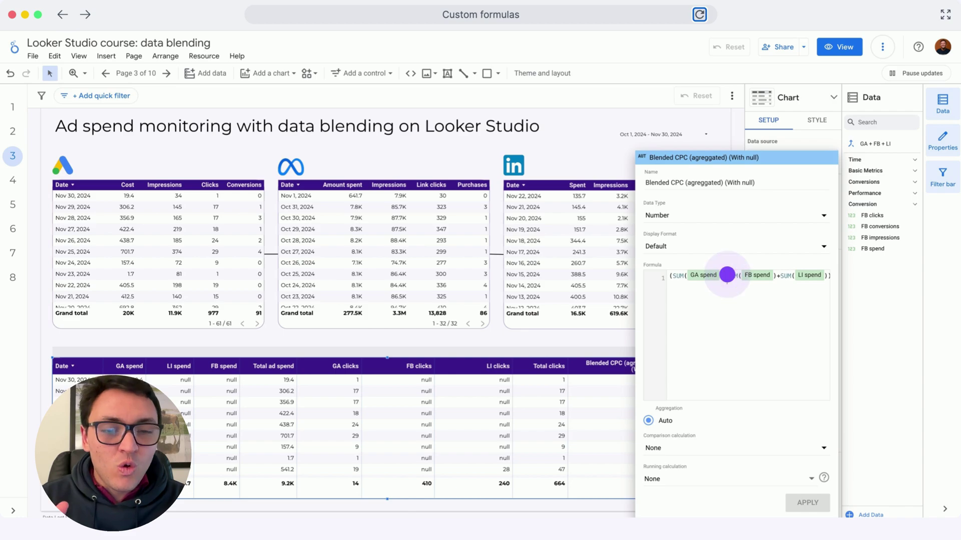
left_click_drag(727, 275, 770, 277)
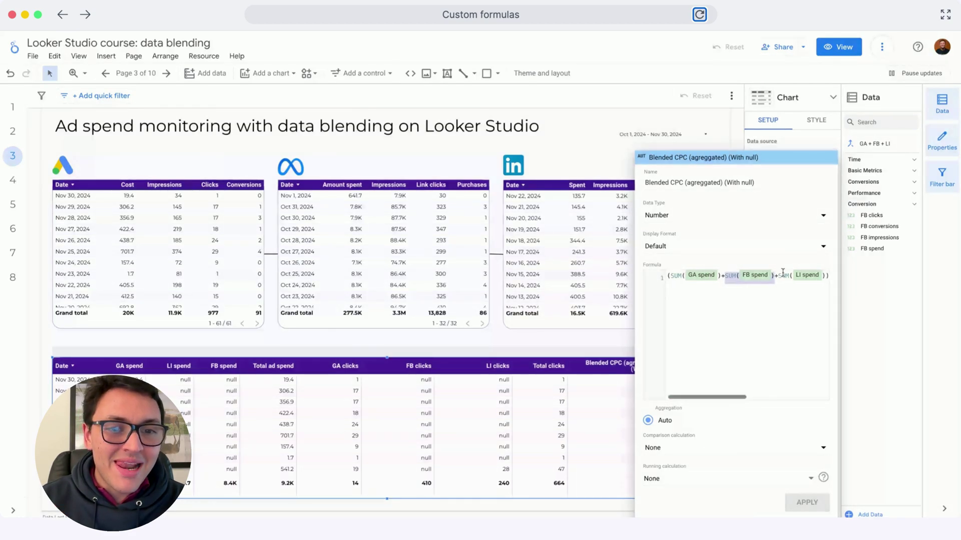
scroll(782, 274, "right", 2)
left_click(704, 277)
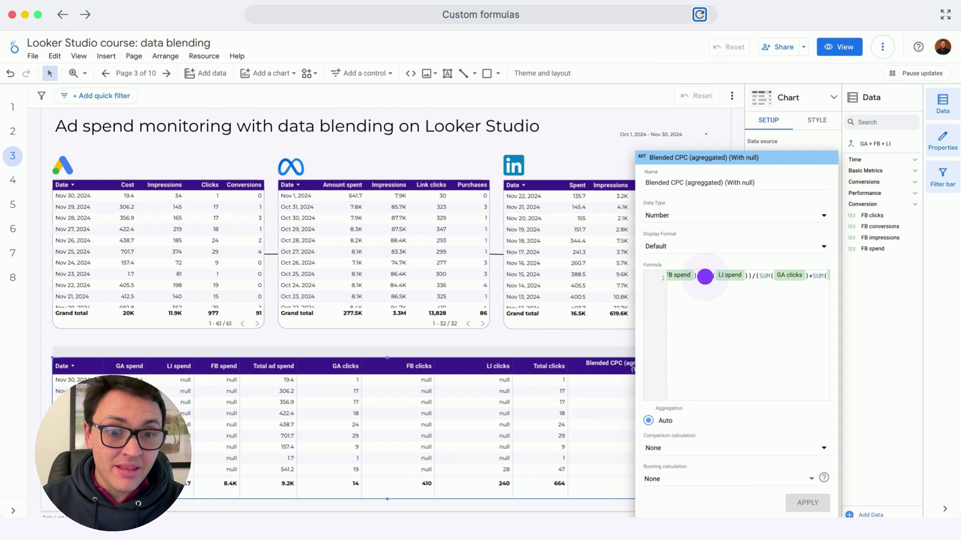
left_click_drag(704, 277, 753, 277)
- Review the denominator of the Blended CPC formula, the summed GA, FB and LI clicks, and close the metric
left_click(761, 276)
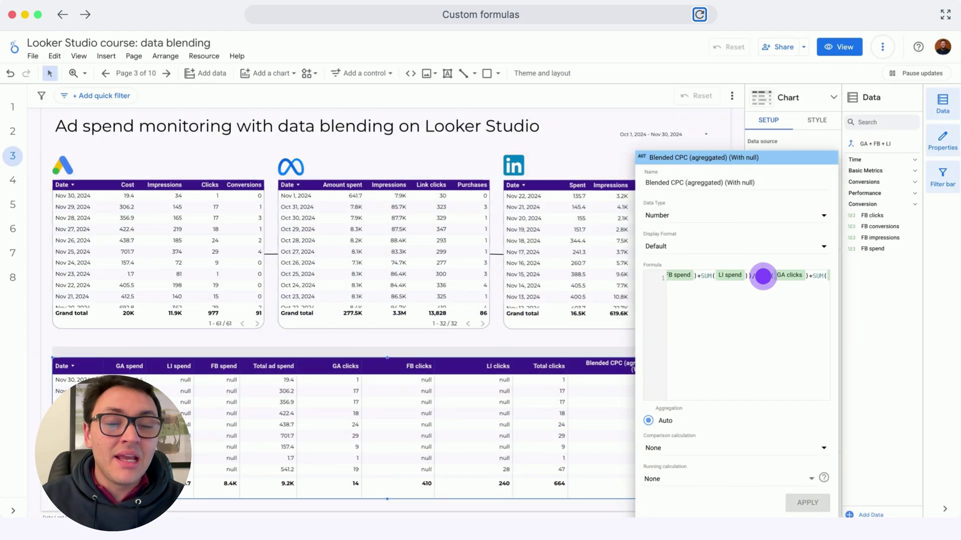
scroll(761, 276, "right", 2)
scroll(687, 279, "right", 2)
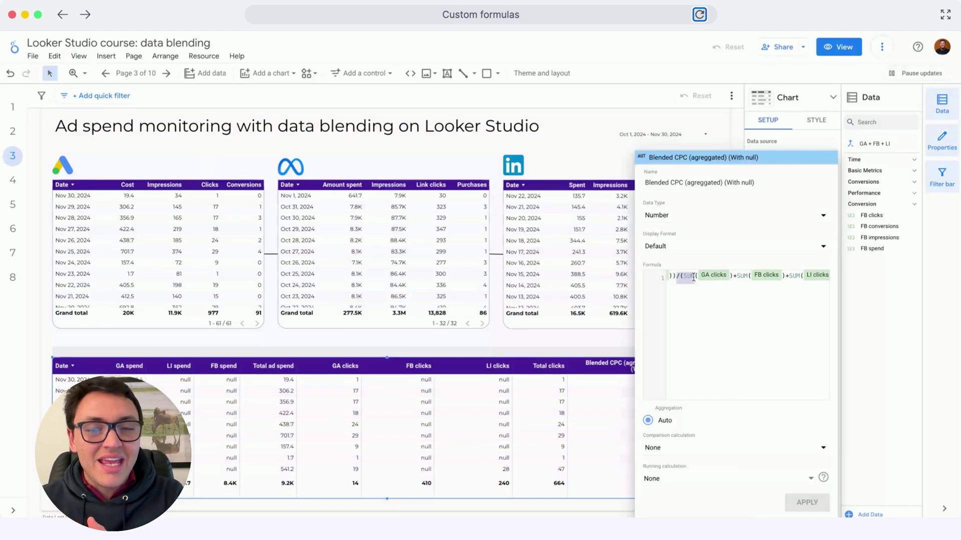
left_click(867, 354)
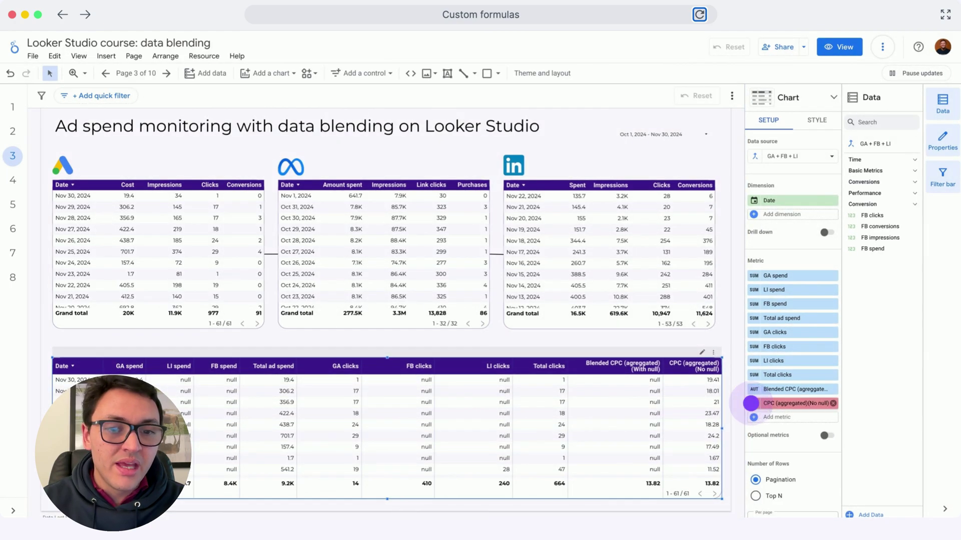
- Open the CPC (aggregated)(No null) metric and inspect how its formula wraps each field in IFNULL with 0
left_click(753, 403)
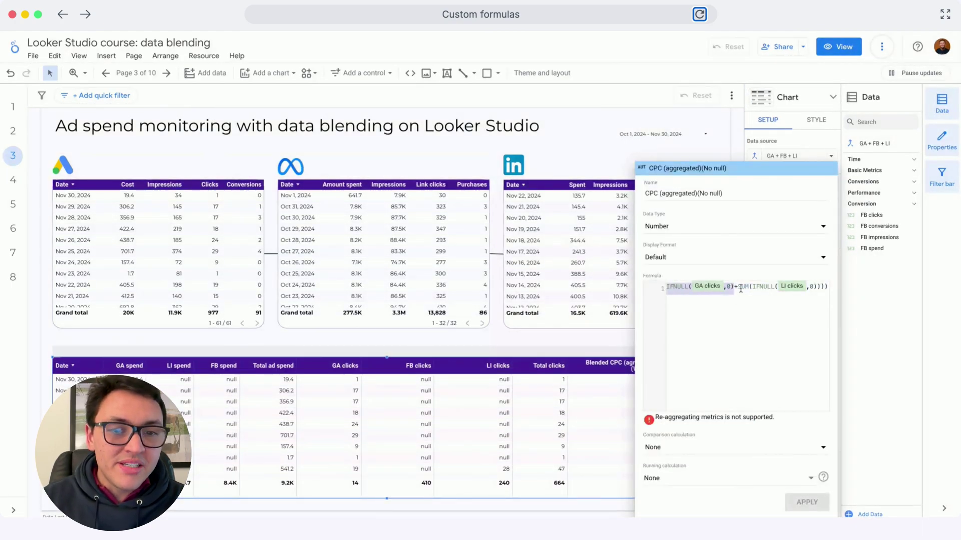
scroll(741, 288, "left", 10)
left_click(737, 297)
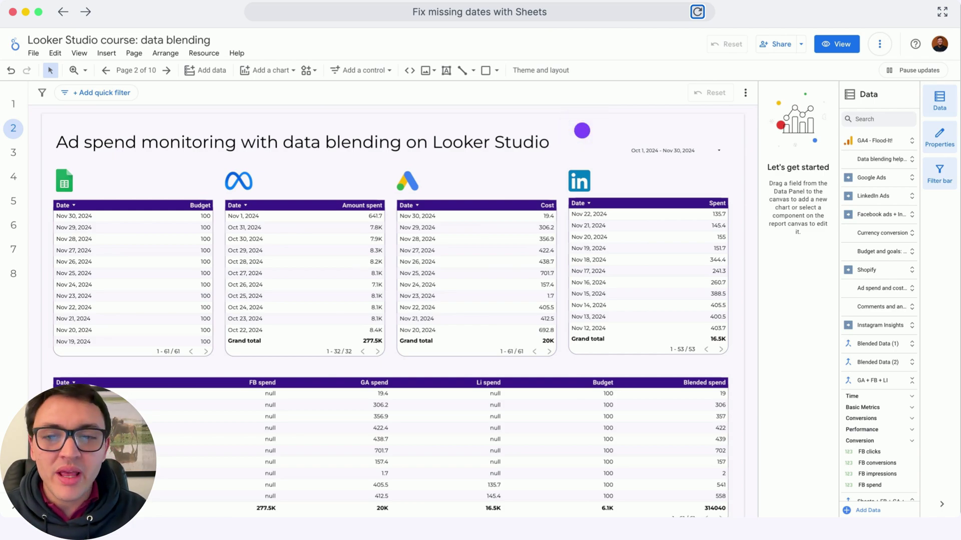
- On the Sheets-based blending page, select the Meta, Google Ads and LinkedIn tables in turn to check their date coverage
left_click(331, 250)
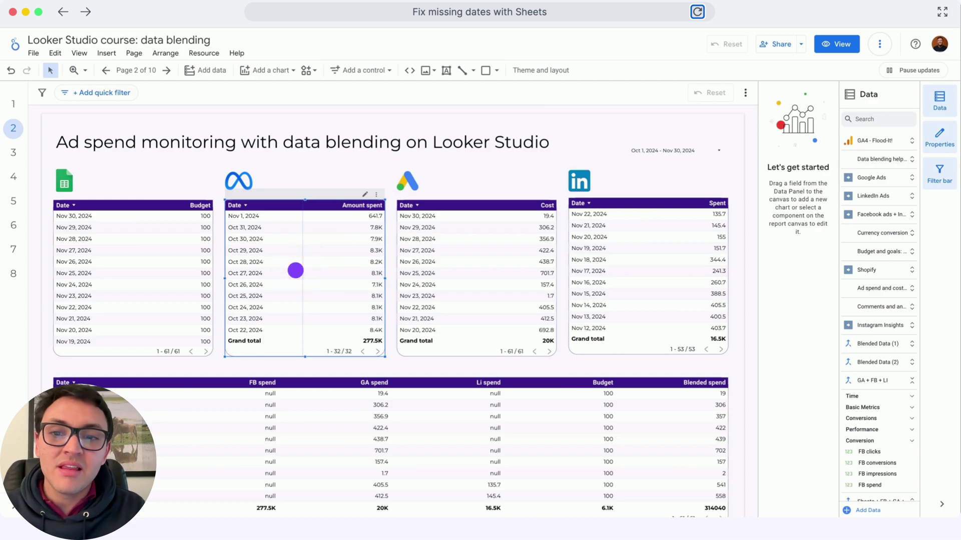
left_click(414, 248)
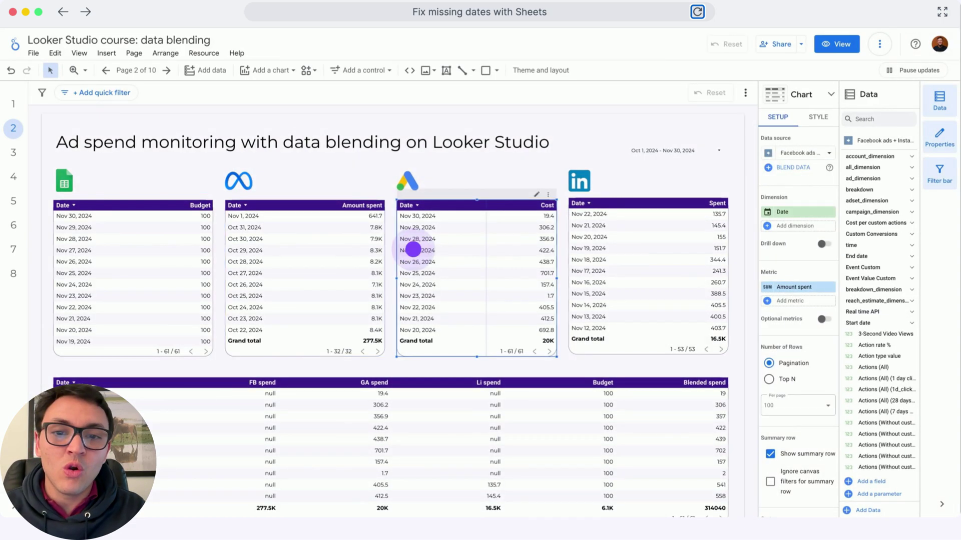
left_click(583, 268)
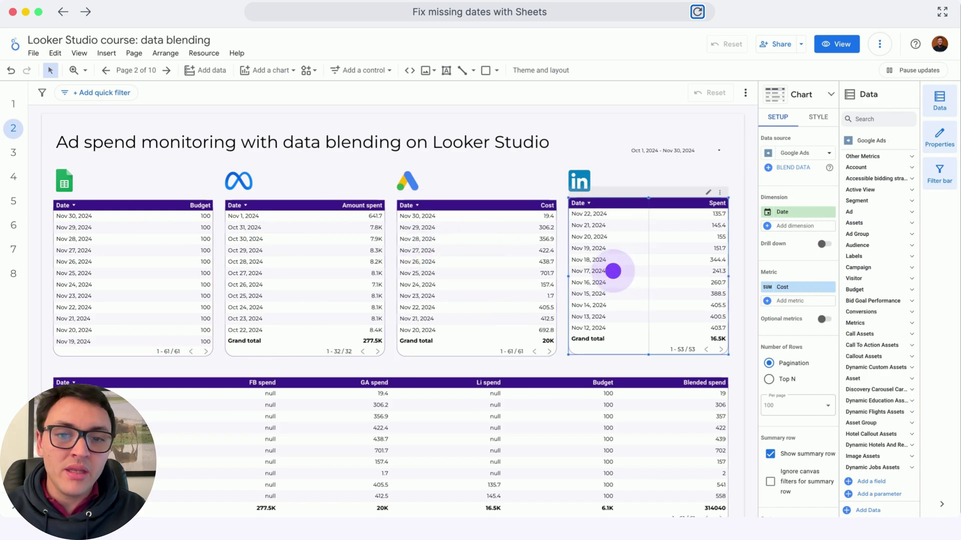
scroll(320, 371, "down", 1)
scroll(320, 371, "up", 1)
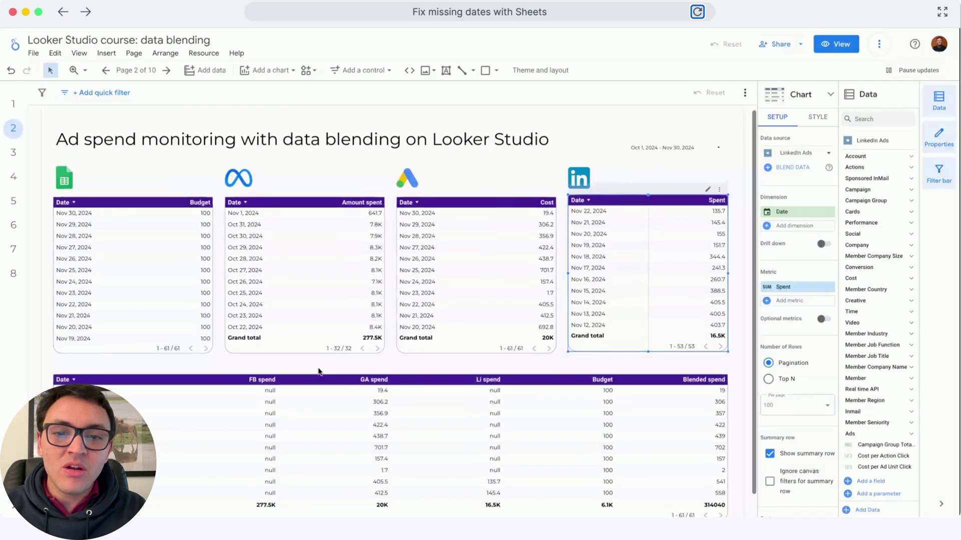
- Select the lower blended table and examine its Sheets + FB + GA + Li source, metrics and daily rows
left_click(294, 394)
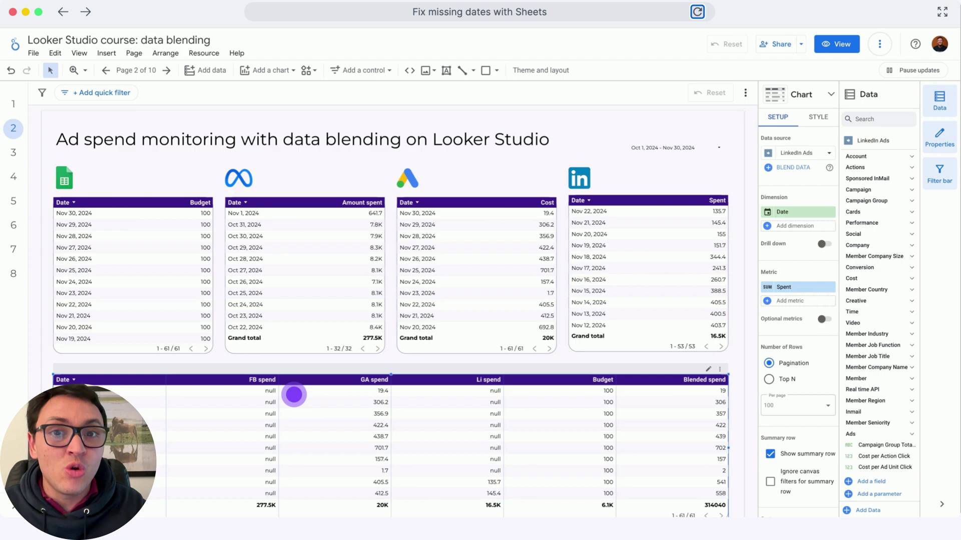
left_click(294, 395)
scroll(300, 403, "down", 1)
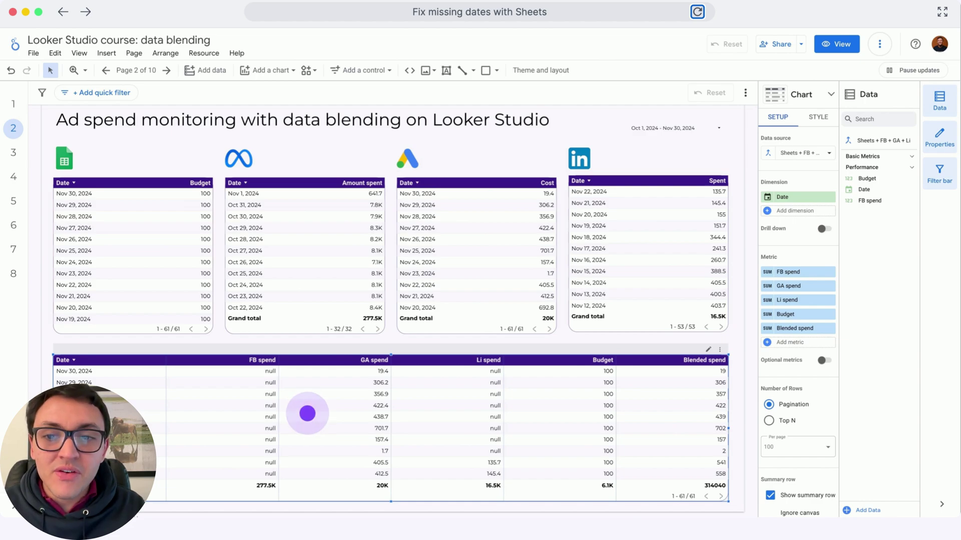
- Select the Google Sheets budget table to check its data source, and look through the dates in the Google Ads table
left_click(157, 255)
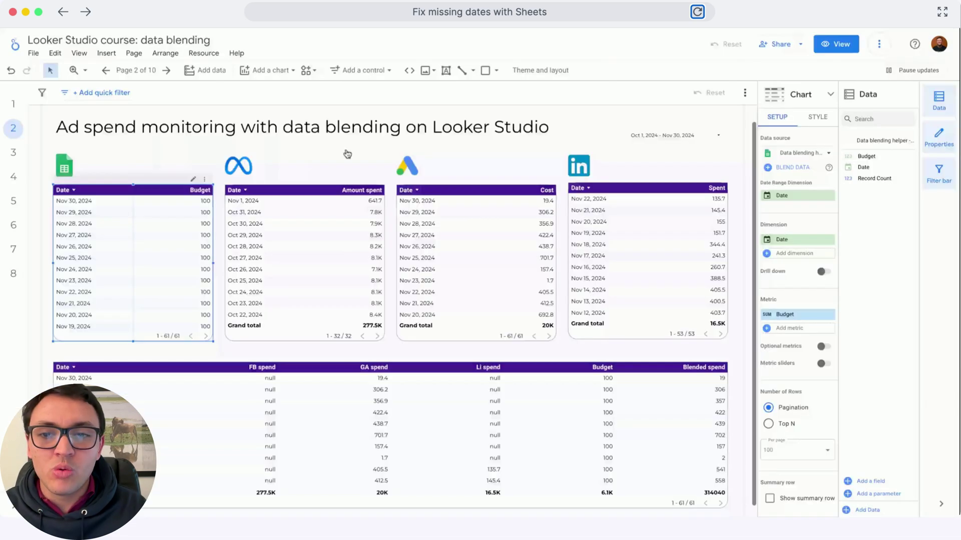
scroll(400, 316, "down", 2)
scroll(421, 358, "down", 1)
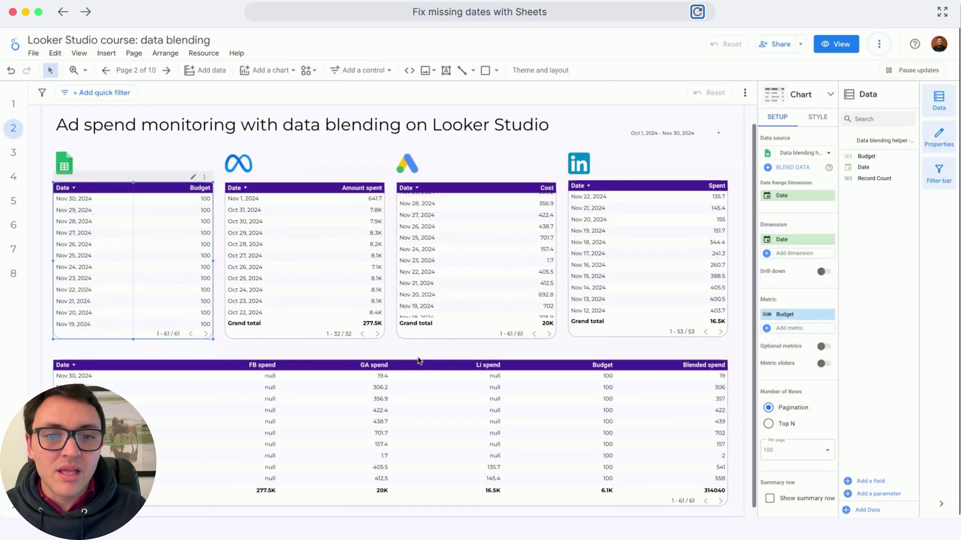
- Open the Sheets + FB + GA + Li blend behind the lower table and inspect the join configuration between Sheets and FB
left_click(421, 381)
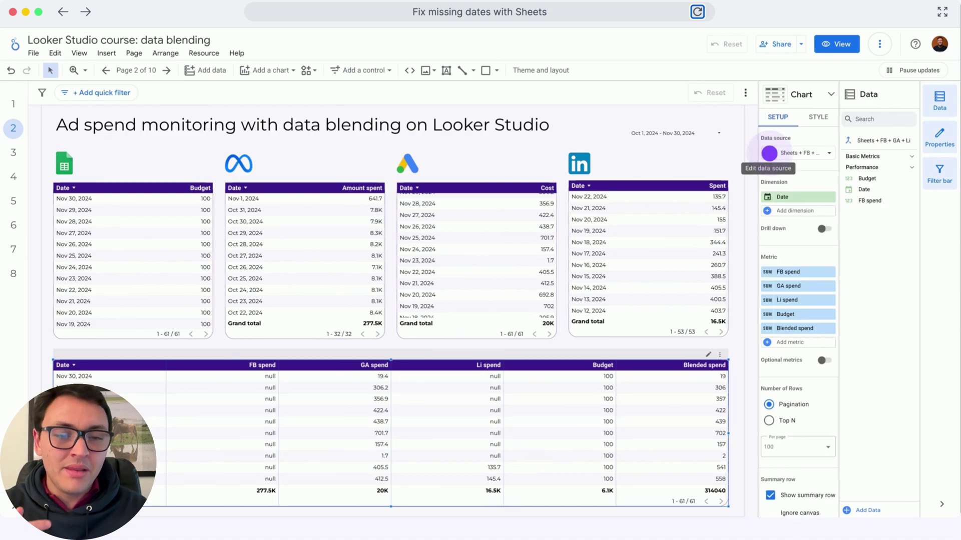
left_click(766, 155)
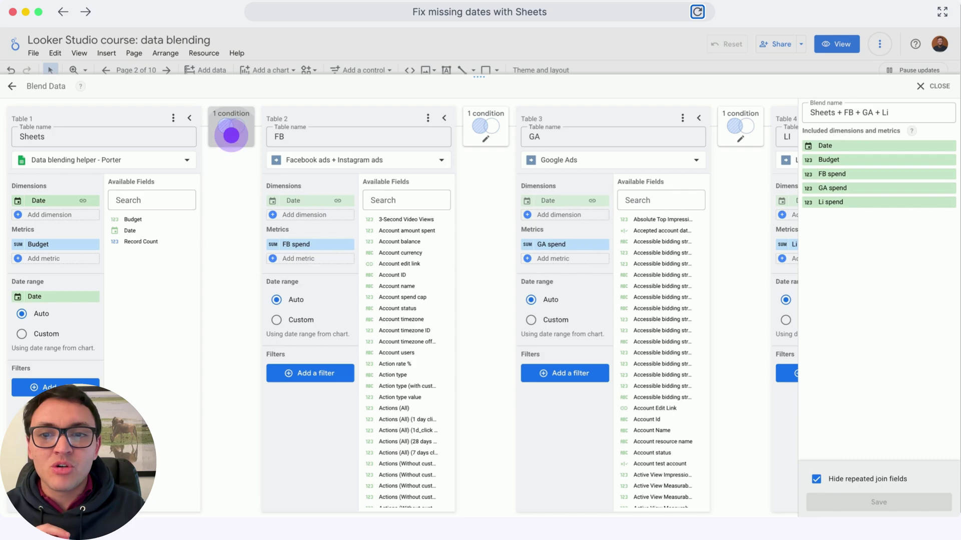
left_click(231, 133)
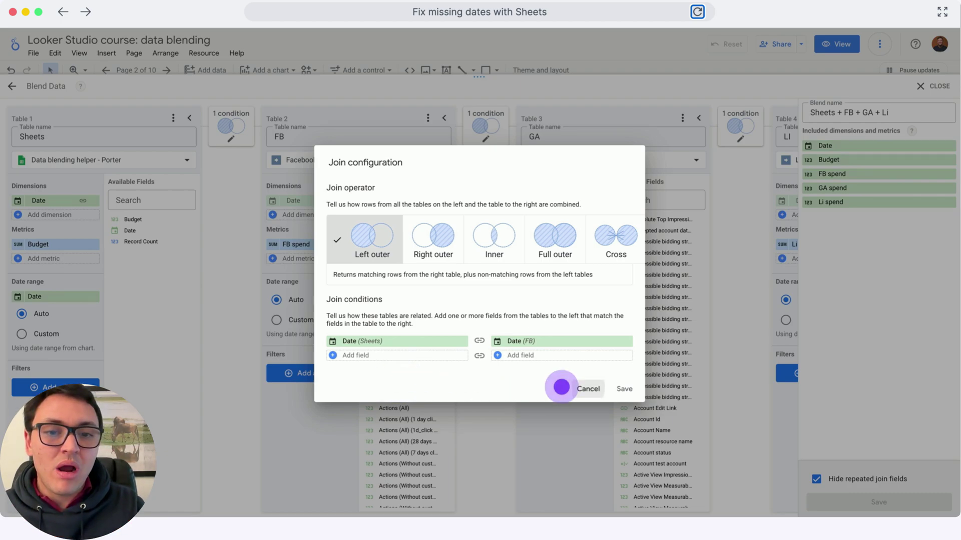
left_click(585, 388)
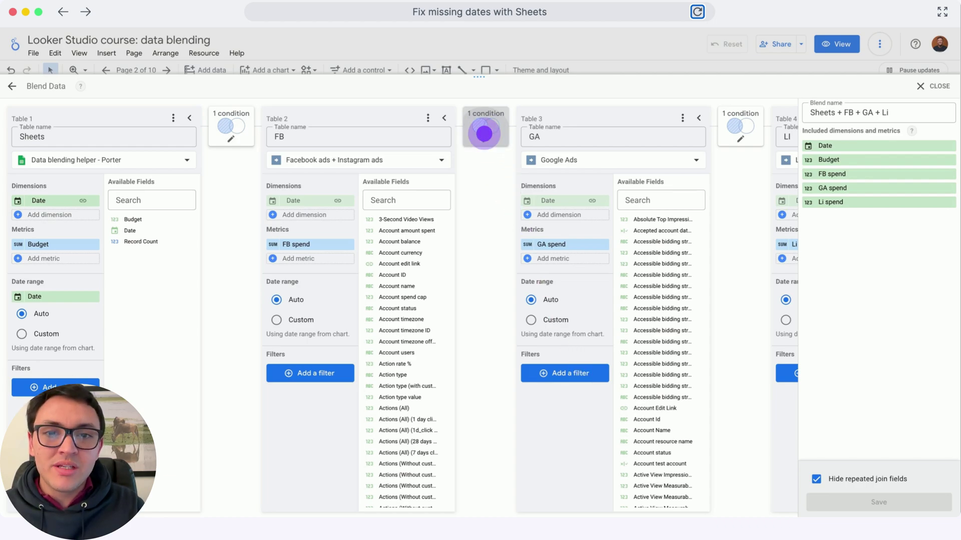
- Inspect the join configurations linking the GA and LI tables to Sheets, and close the blend editor
left_click(483, 134)
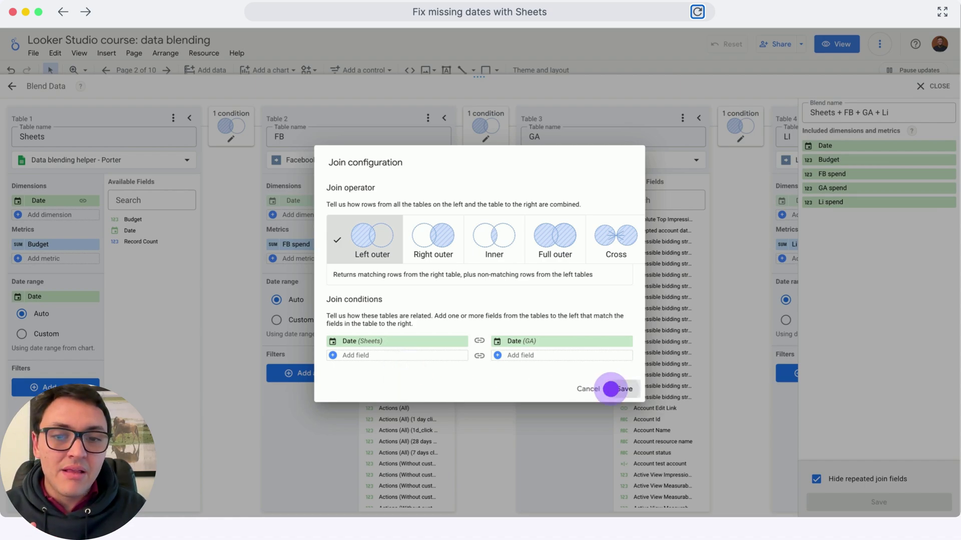
left_click(611, 389)
left_click(518, 126)
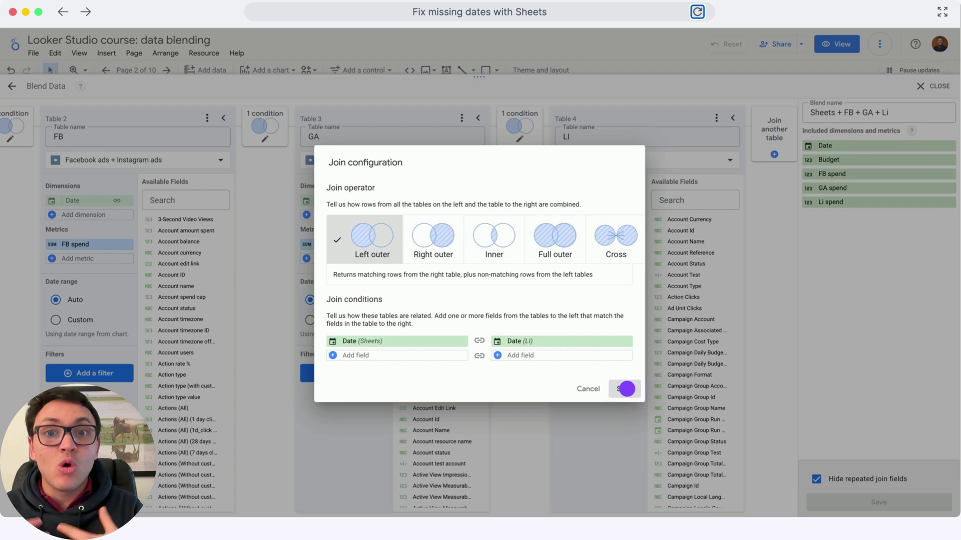
left_click(627, 388)
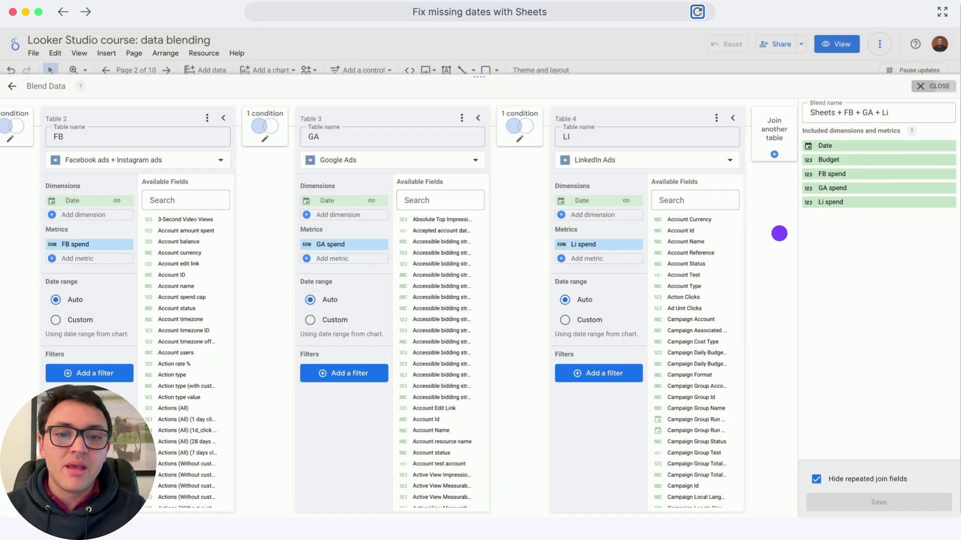
left_click(926, 86)
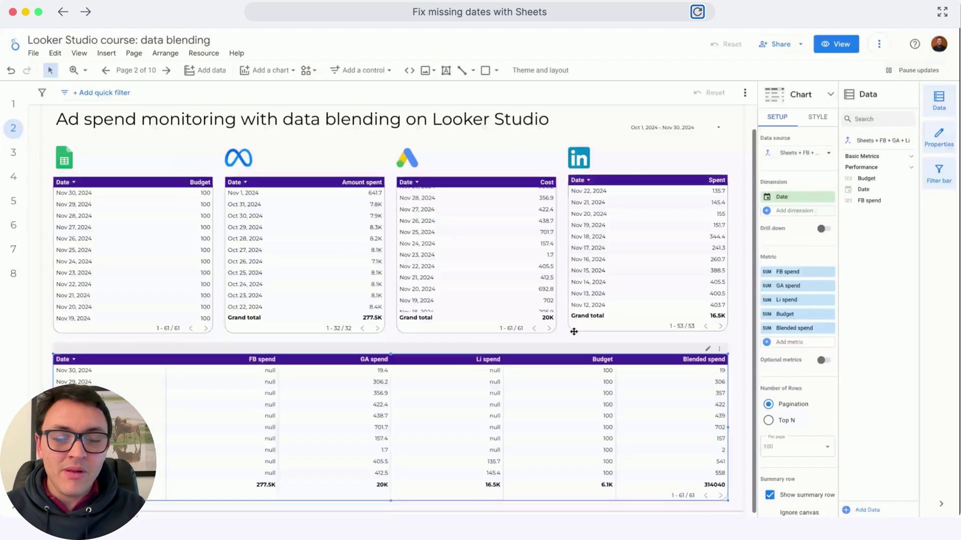
- Open the lower blended table's Blended spend metric and read through its formula
scroll(574, 332, "down", 1)
left_click(569, 398)
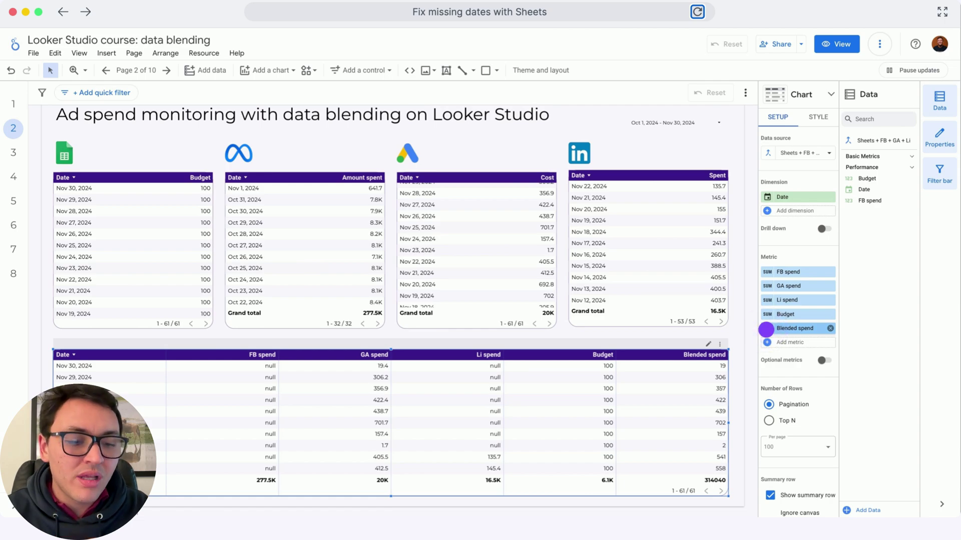
left_click(766, 330)
scroll(746, 173, "right", 3)
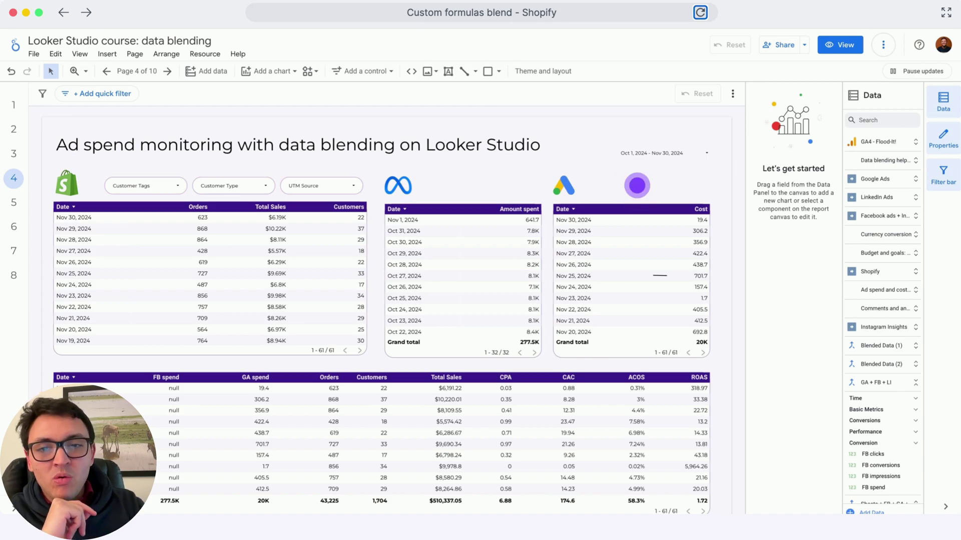
- On the Shopify blending page, select the Shopify, Meta and Google Ads tables in turn to check their sources and metrics
scroll(637, 185, "down", 1)
left_click(252, 262)
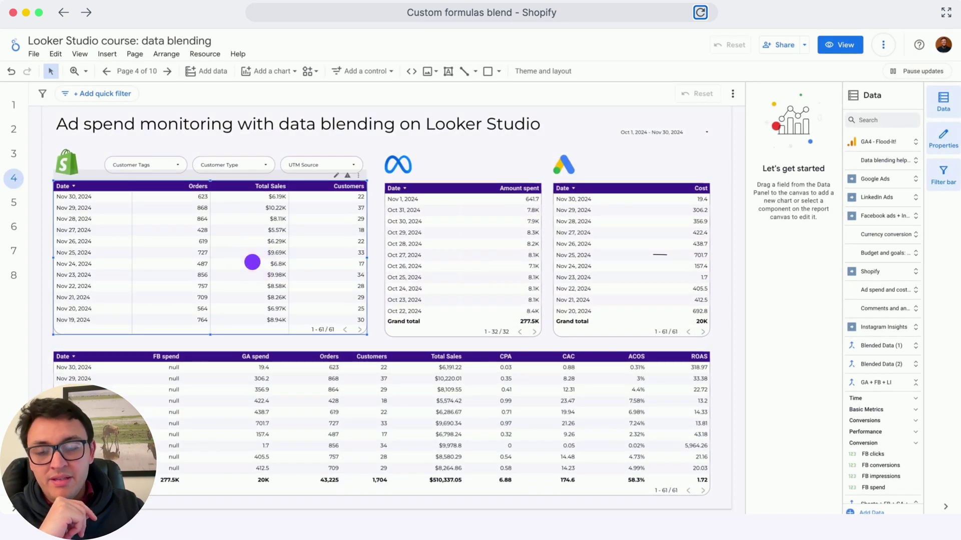
left_click(252, 262)
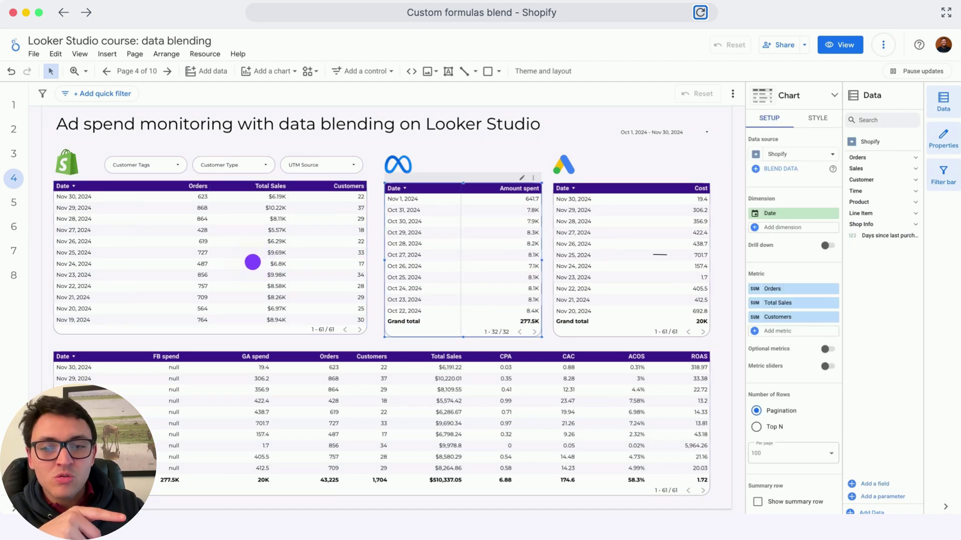
left_click(468, 247)
left_click(479, 248)
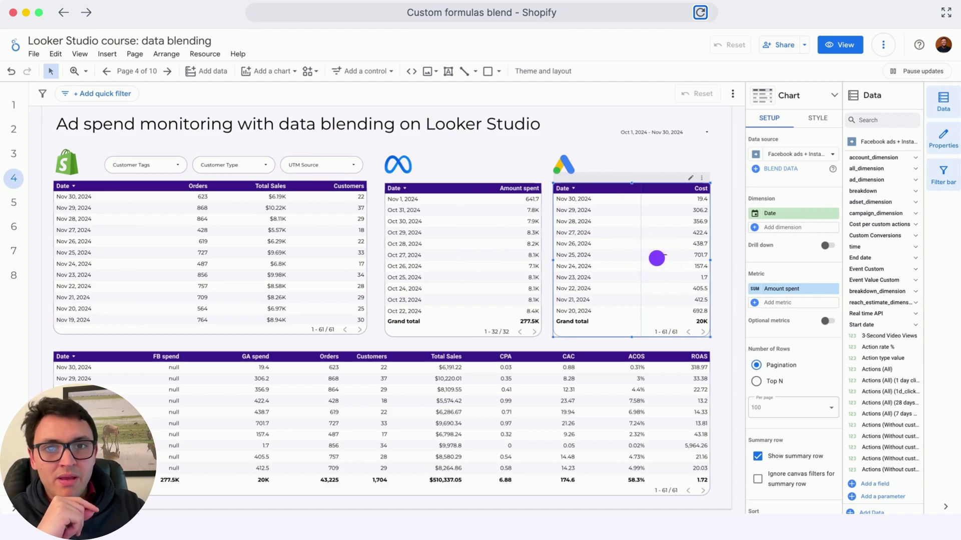
left_click(656, 258)
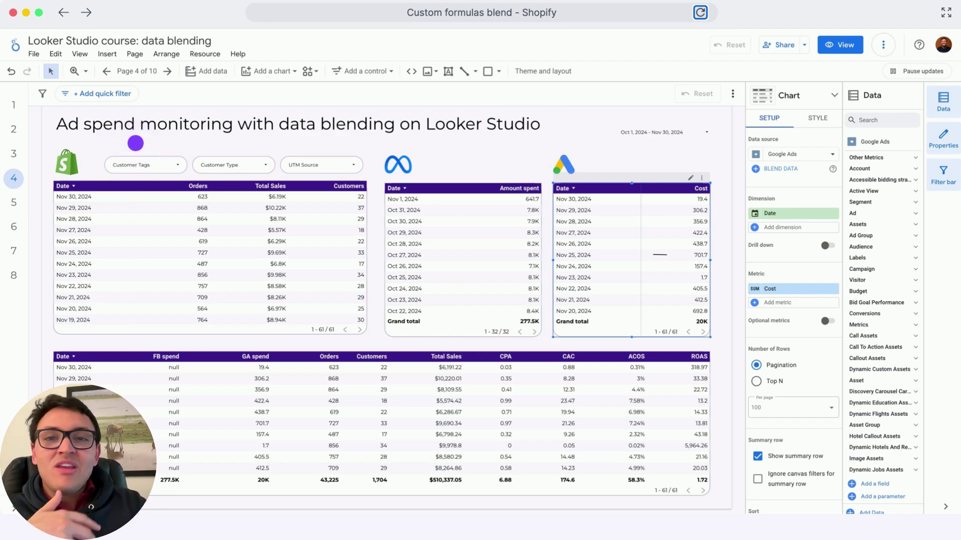
- Look through the values offered by the Customer Tags and UTM Source filters above the Shopify table
left_click(135, 143)
left_click(153, 163)
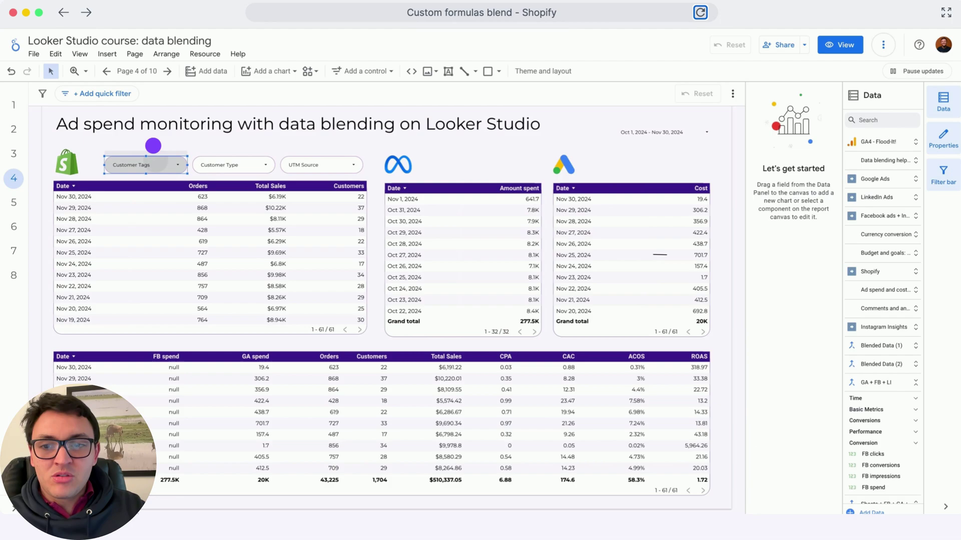
left_click(178, 161)
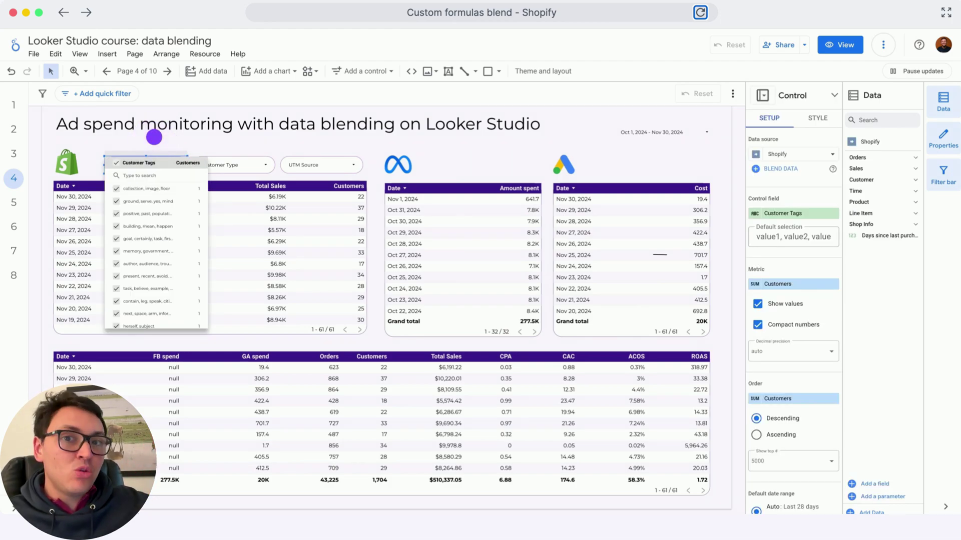
left_click(321, 163)
left_click(349, 170)
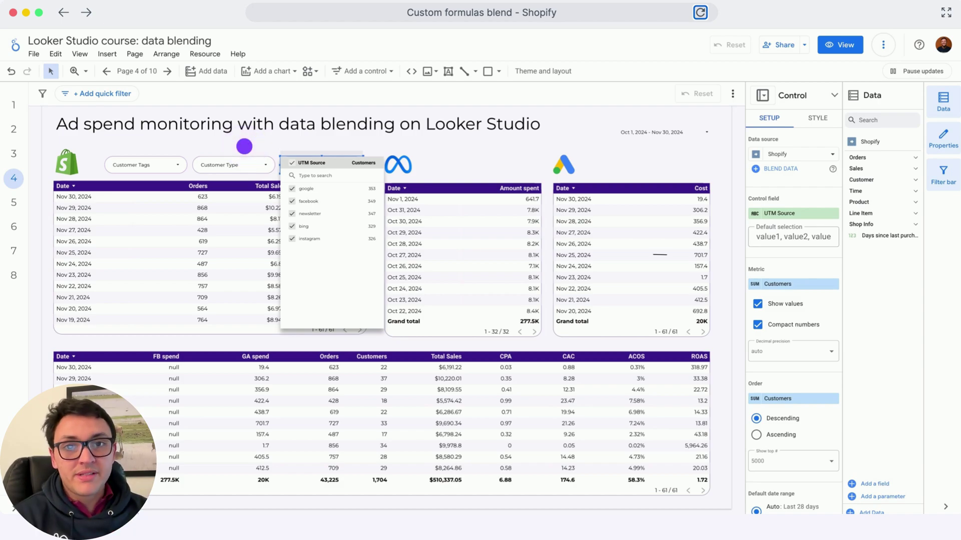
left_click(44, 241)
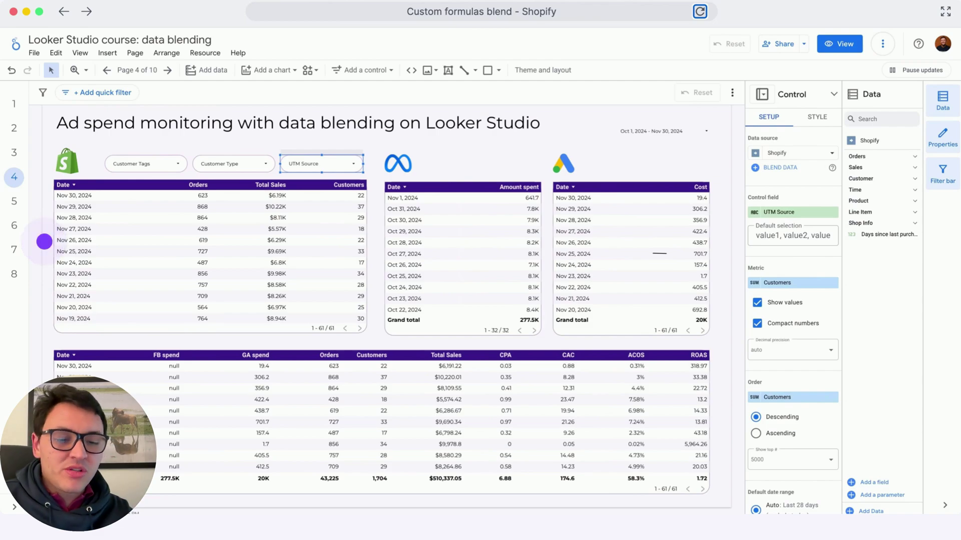
- Select the Shopify, Meta and Google Ads tables together and try blending their data
left_click_drag(44, 242, 607, 276)
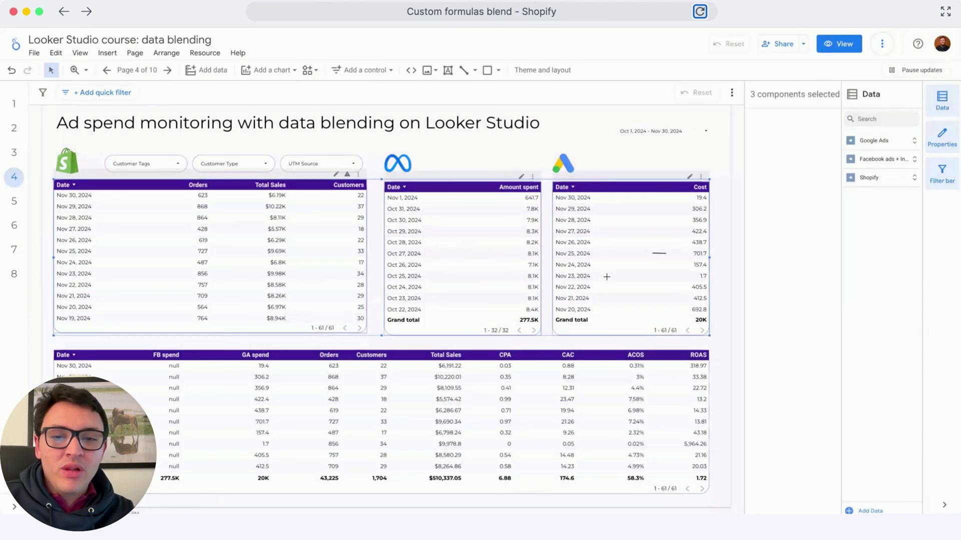
right_click(466, 258)
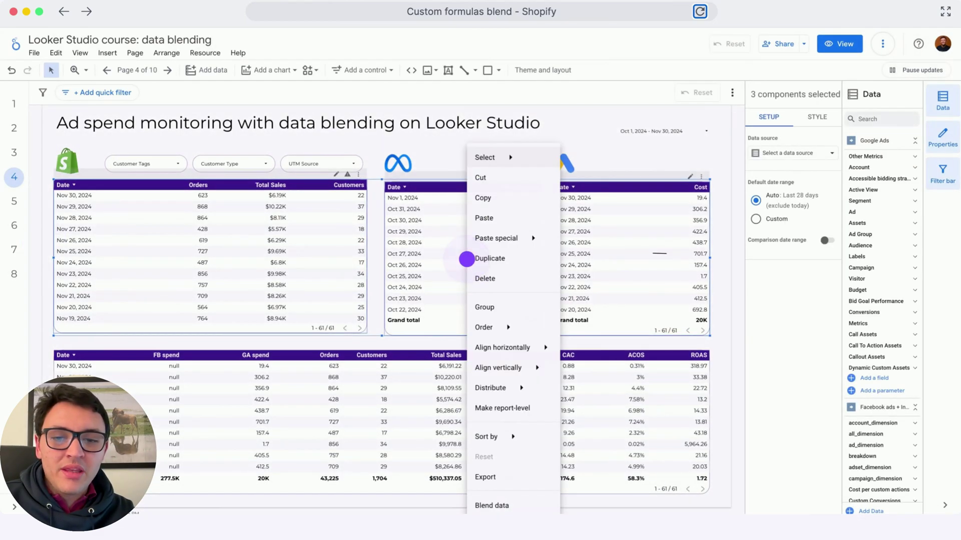
left_click(535, 505)
- Open the SH + GA + FB blend behind the lower table and inspect the Date joins from Shopify to Google Ads and Facebook
left_click(255, 378)
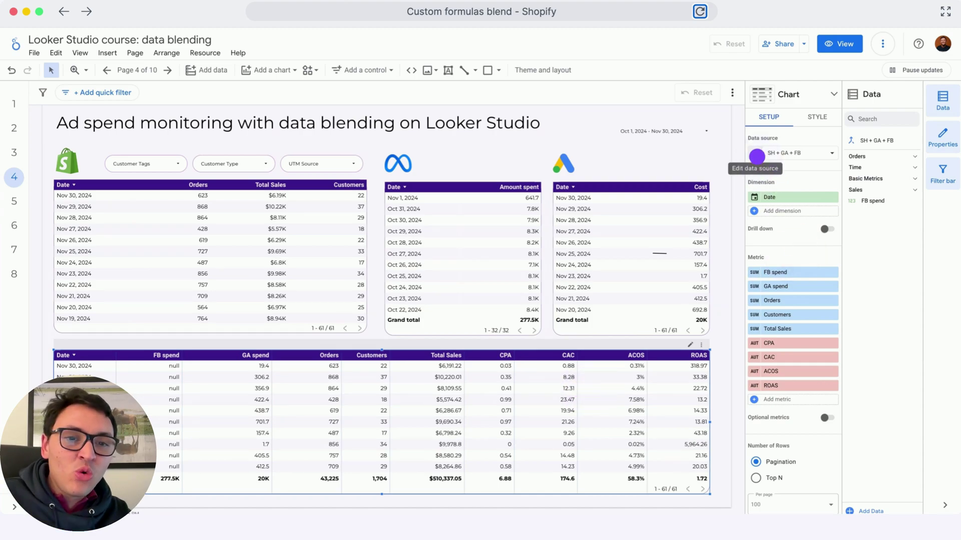
left_click(755, 152)
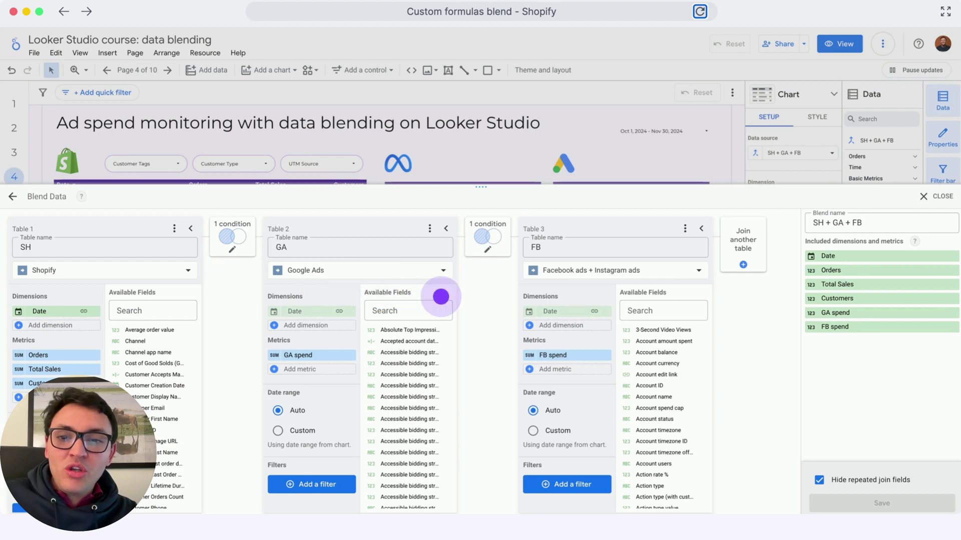
left_click(235, 235)
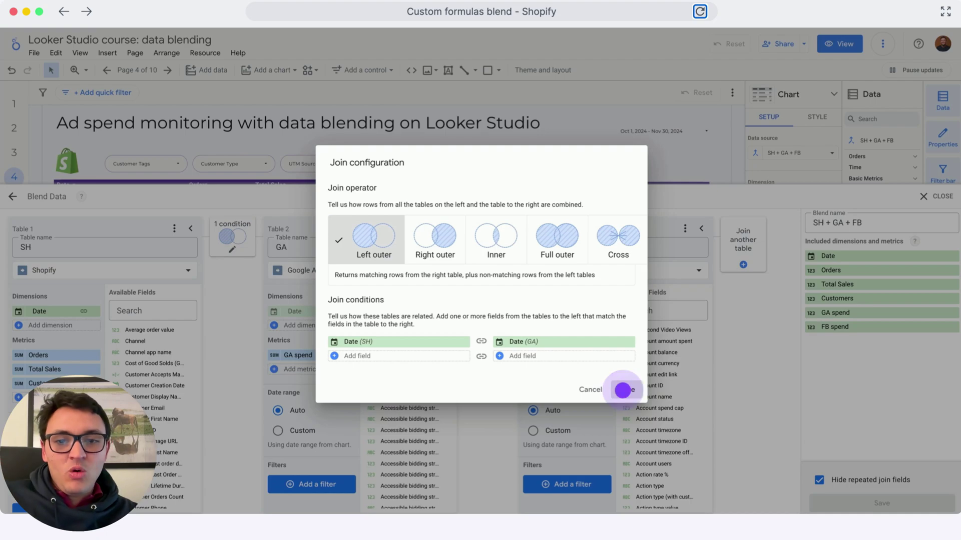
left_click(622, 390)
left_click(487, 247)
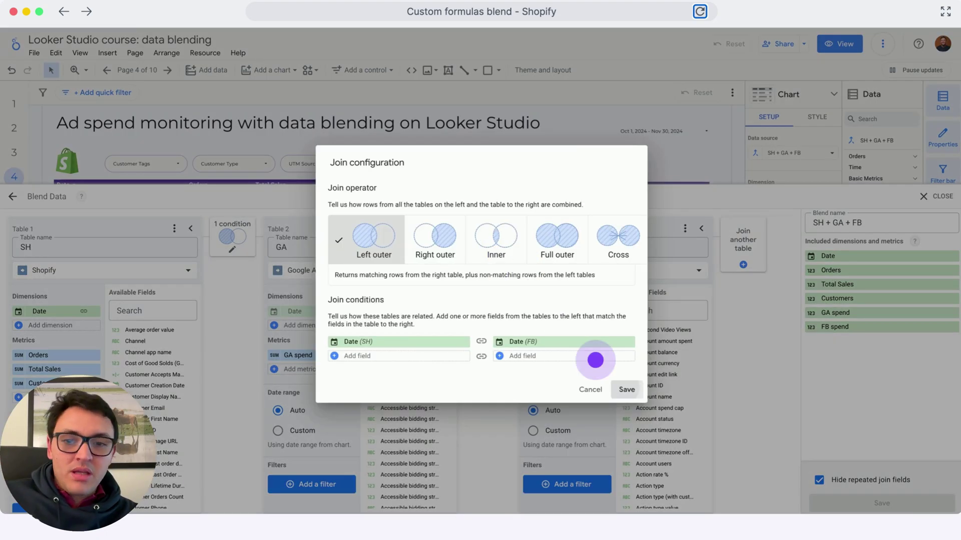
left_click(621, 389)
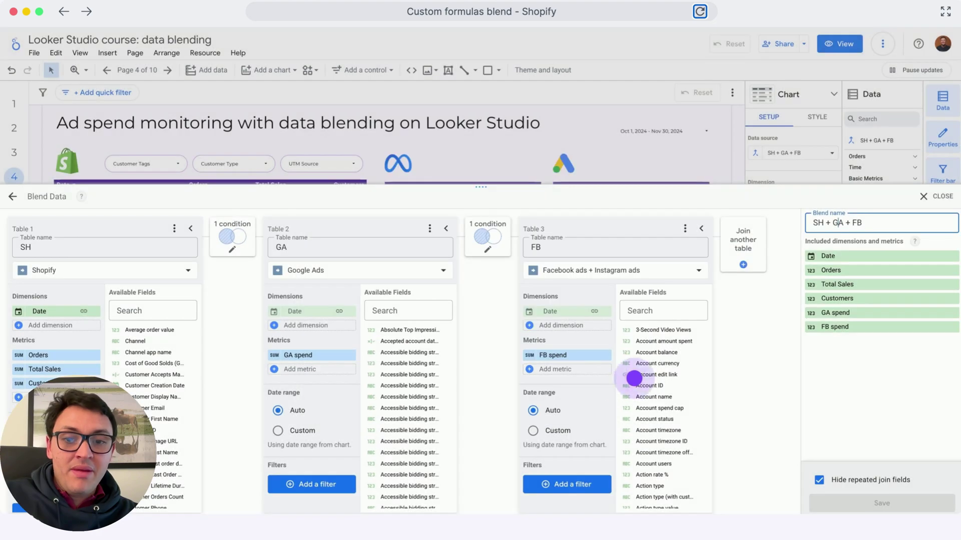
left_click(840, 226)
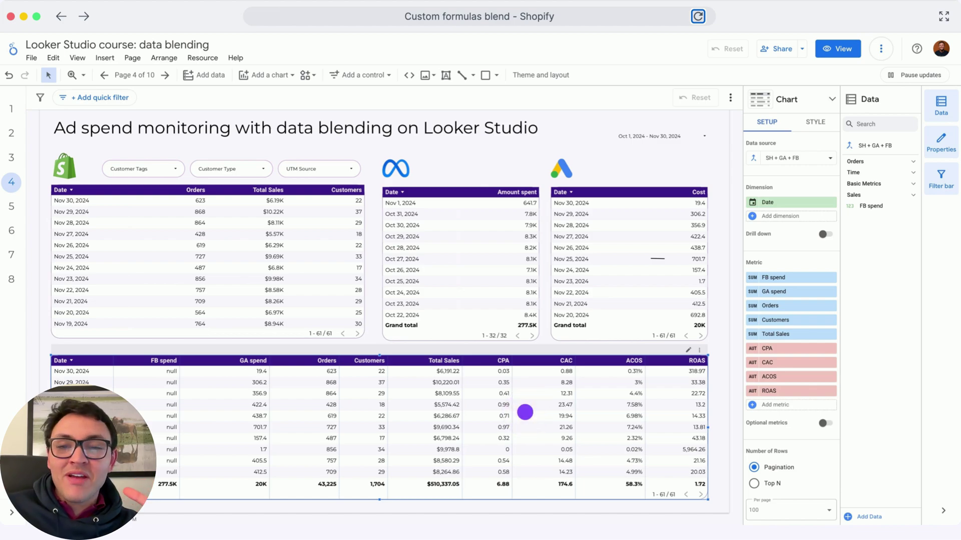
left_click(525, 412)
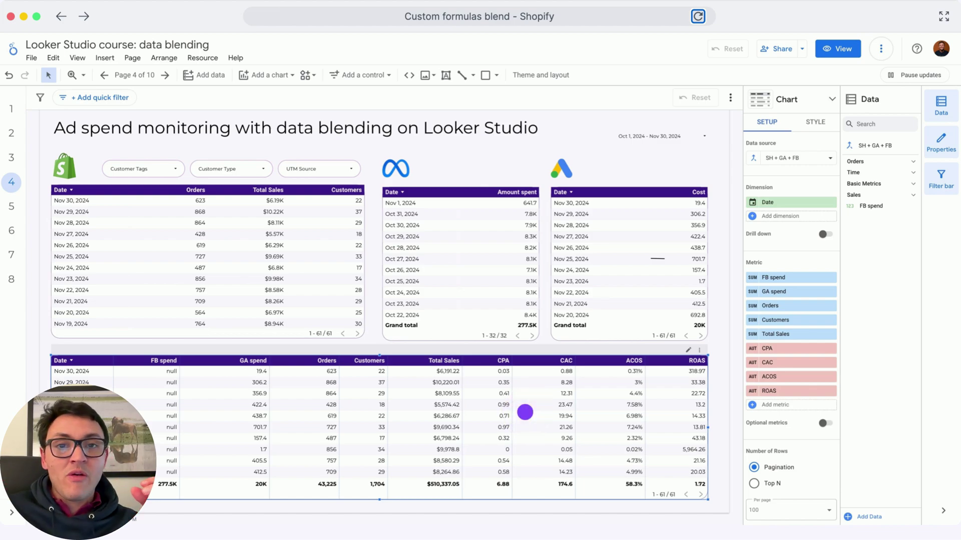
left_click(525, 412)
left_click(524, 412)
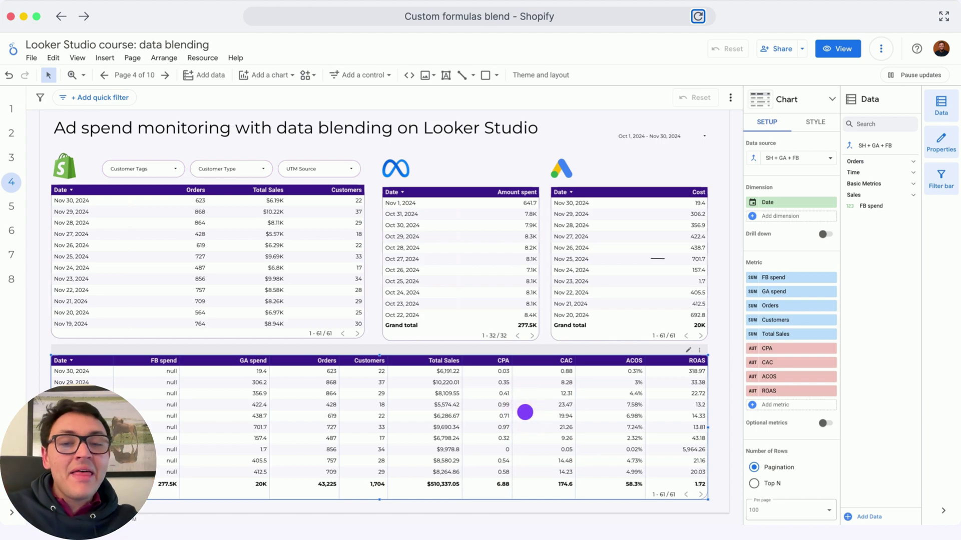
left_click(525, 413)
left_click(525, 413)
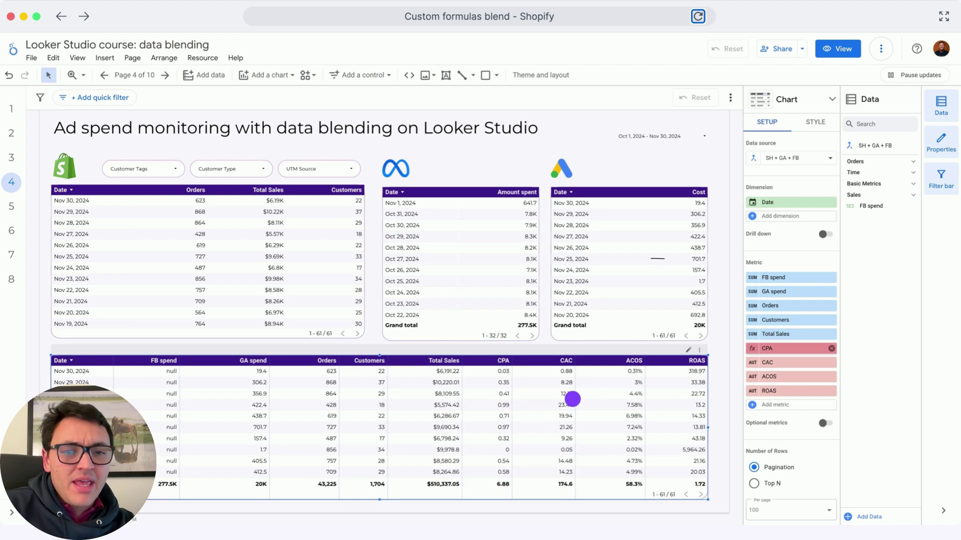
- Open the CPA metric of the blended table and examine how its formula divides GA and FB spend by Orders using IFNULL
left_click(752, 349)
scroll(699, 290, "right", 2)
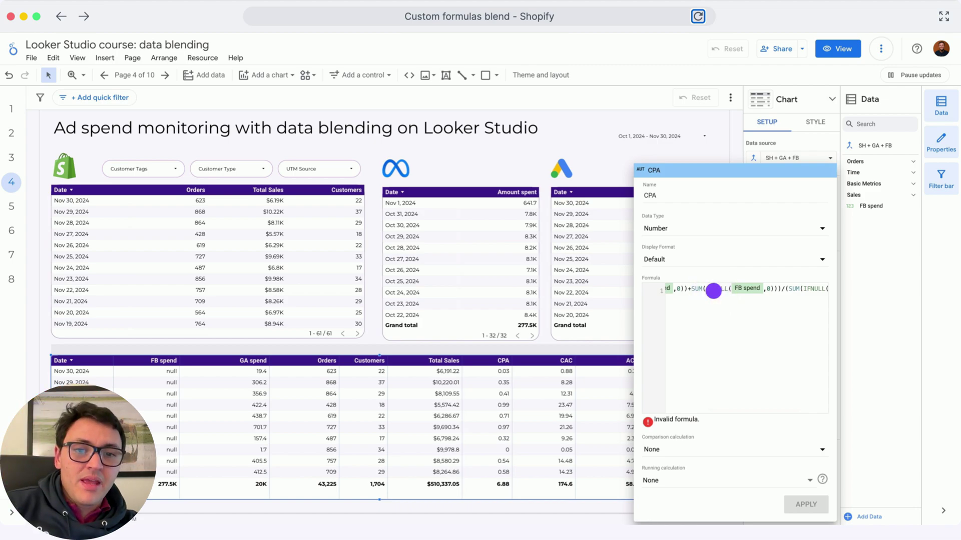
scroll(714, 291, "right", 1)
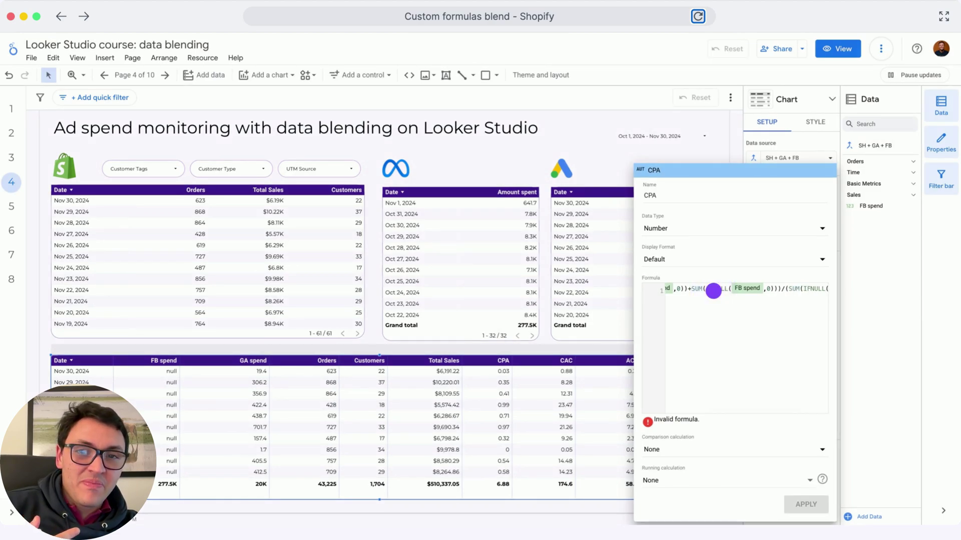
left_click(714, 291)
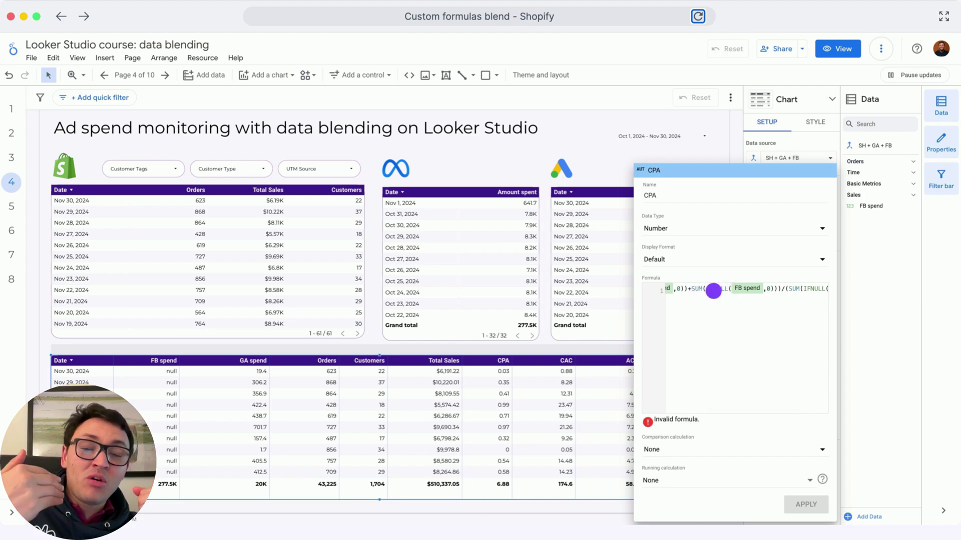
left_click(712, 290)
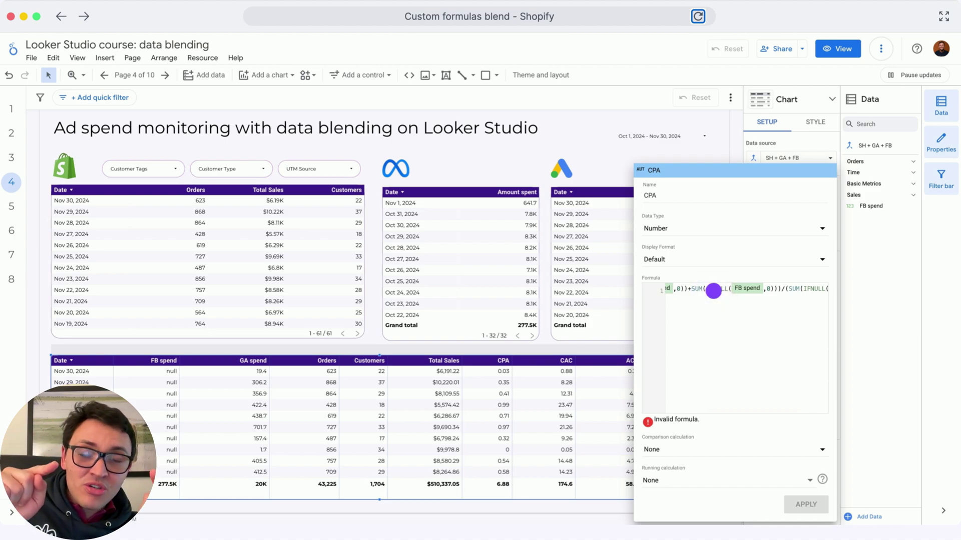
left_click(713, 291)
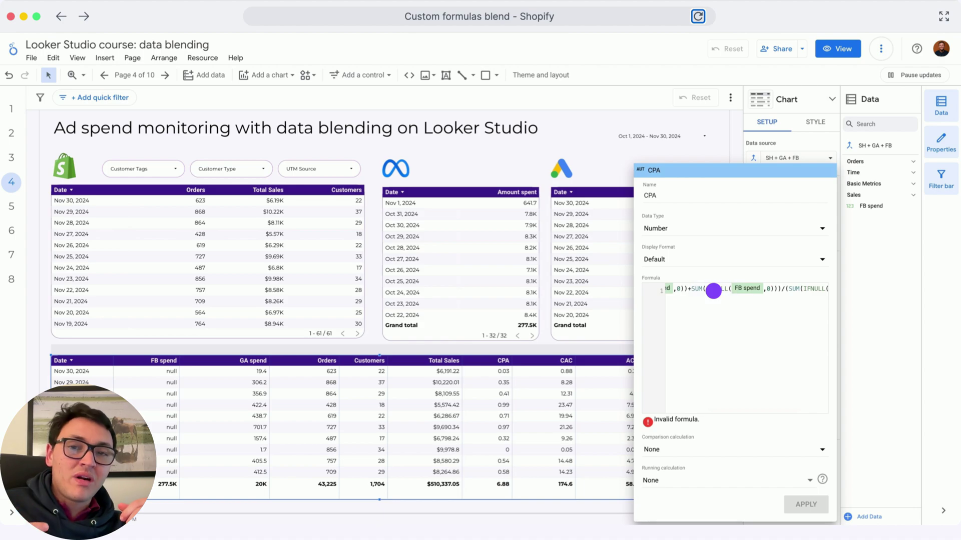
scroll(714, 291, "right", 1)
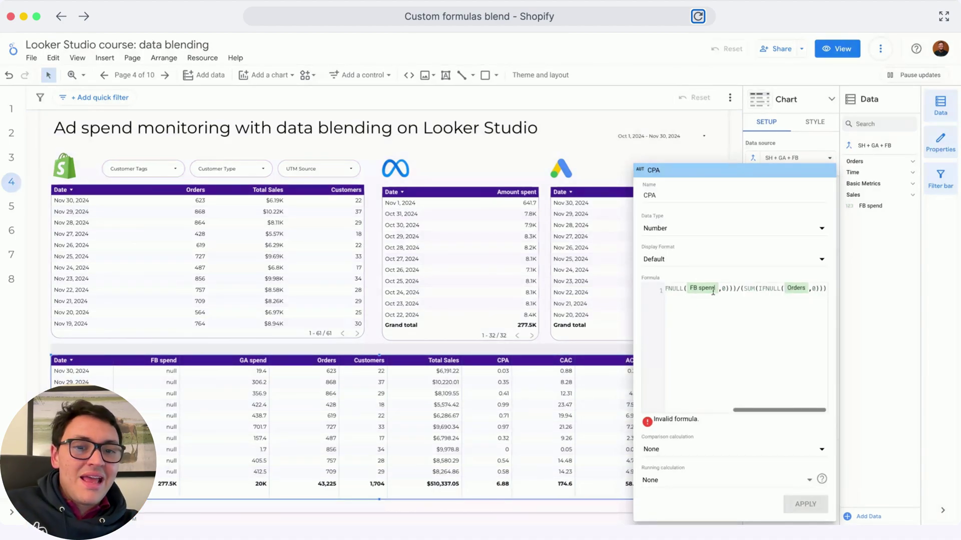
- Highlight the closing SUM(IFNULL(Orders,0)) part of the CPA formula and close the metric editor
left_click_drag(737, 289, 828, 291)
left_click(827, 291)
left_click(848, 308)
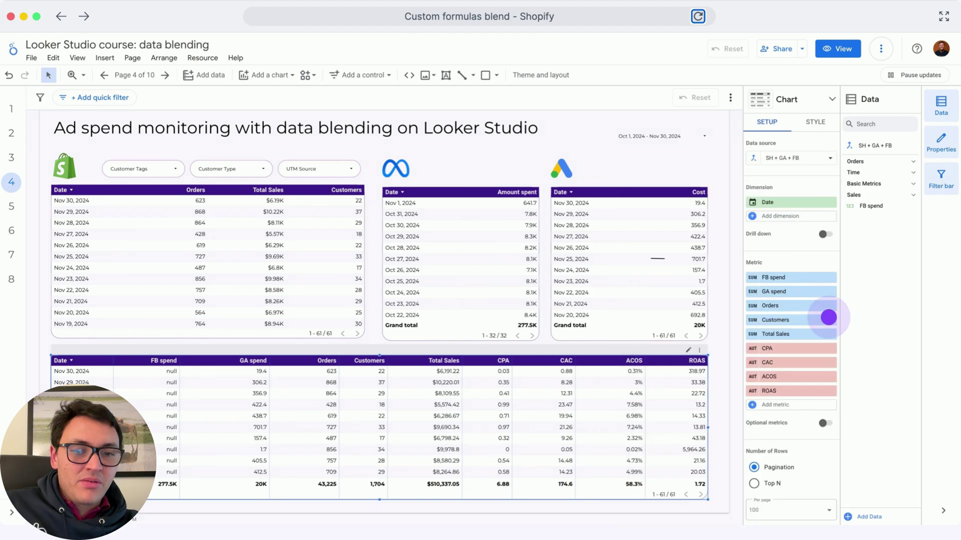
left_click(589, 416)
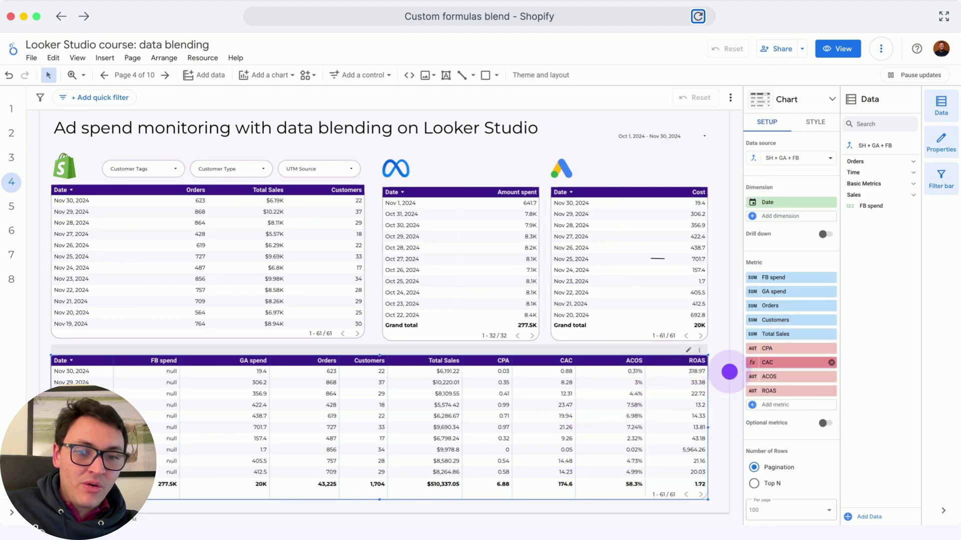
- Open the blended table's CAC metric, examine how its formula divides GA and FB spend by Customers, and close it
left_click(752, 362)
scroll(702, 288, "right", 1)
left_click(702, 288)
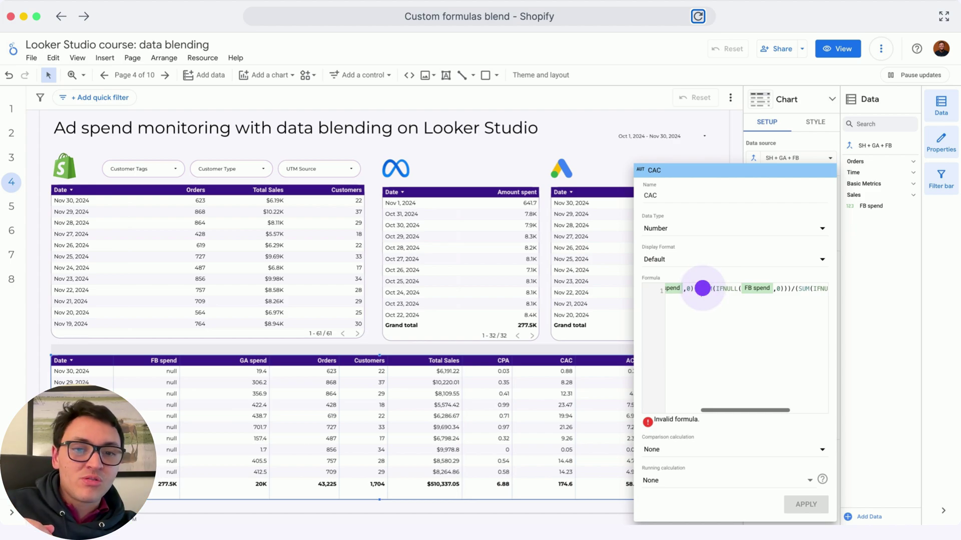
scroll(702, 288, "right", 2)
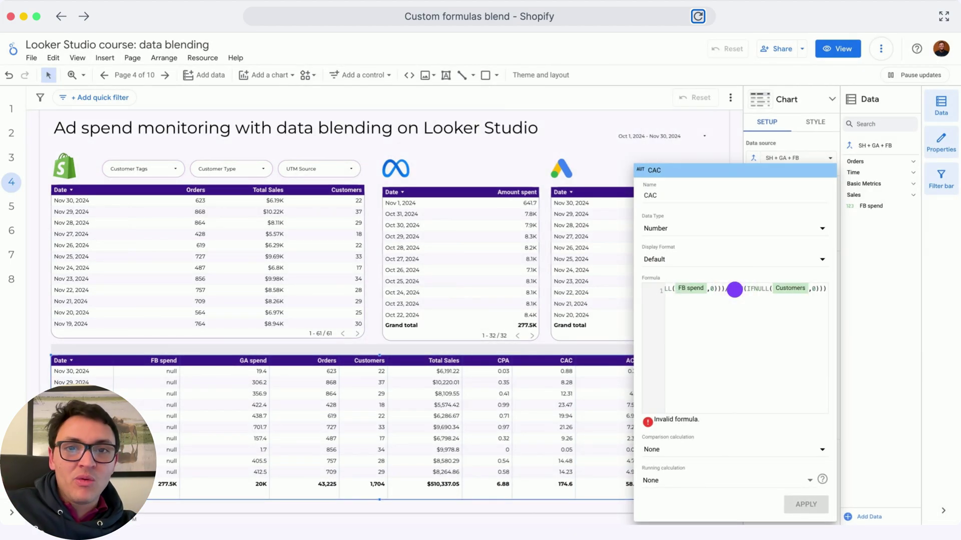
left_click(884, 377)
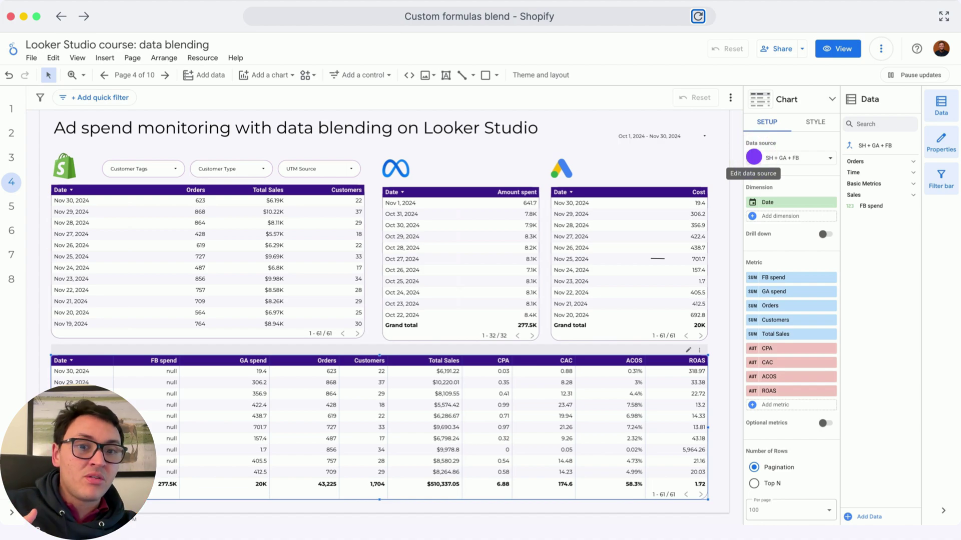
- Open the SH + GA + FB blend and draft a Shopify table filter that includes Customer Type containing New
left_click(753, 157)
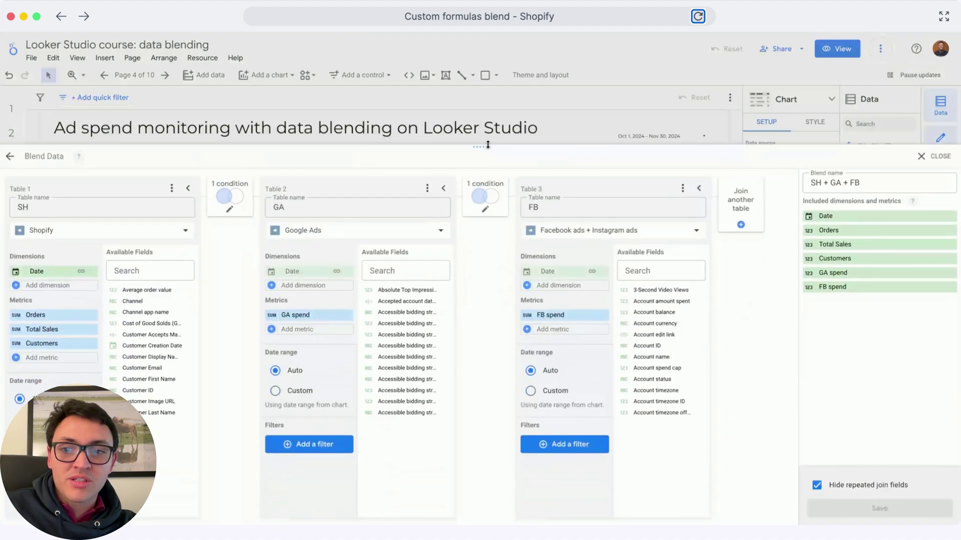
left_click(42, 350)
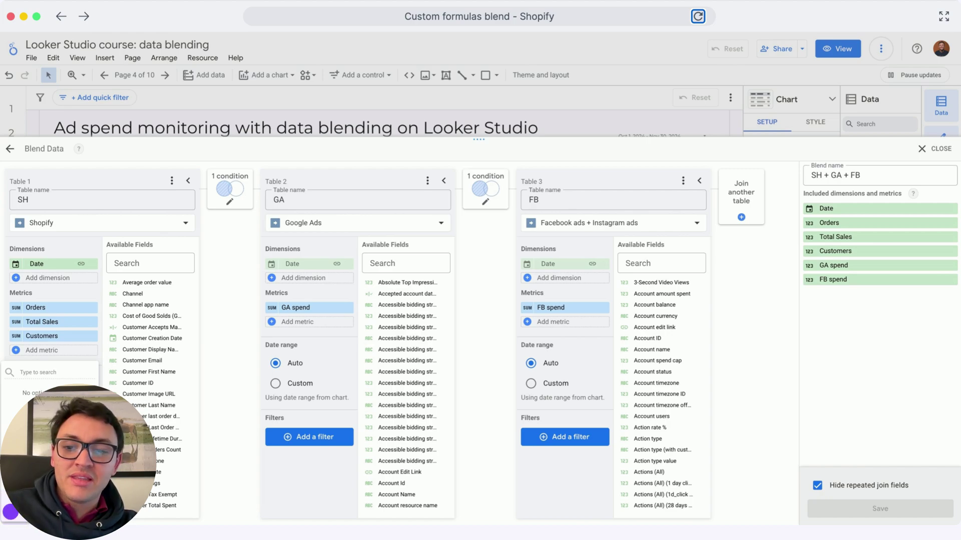
left_click(54, 465)
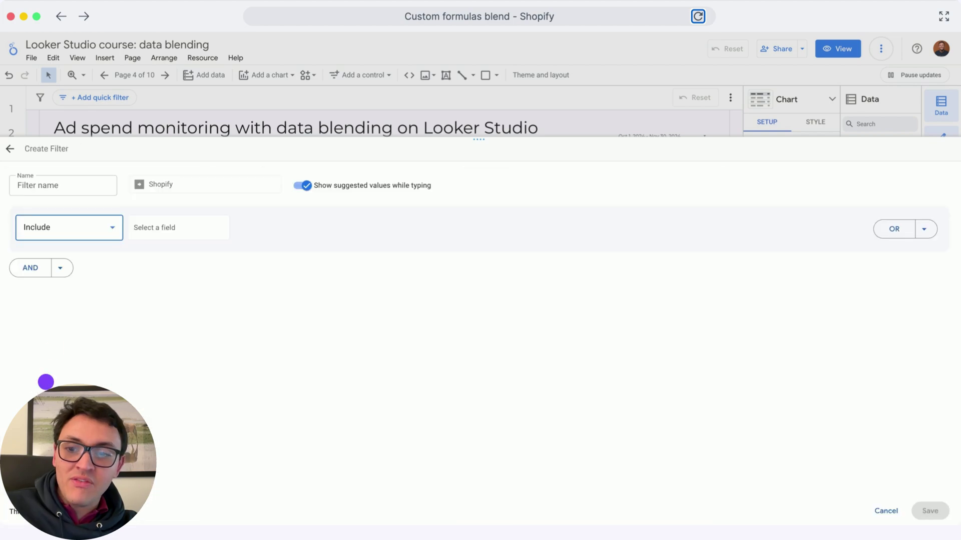
left_click(88, 227)
left_click(86, 257)
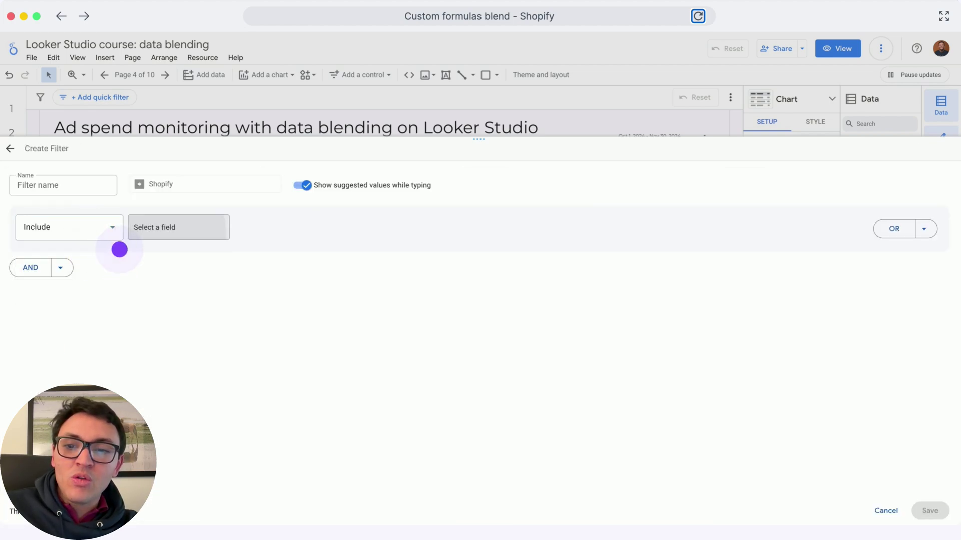
left_click(165, 231)
type("type")
left_click(193, 256)
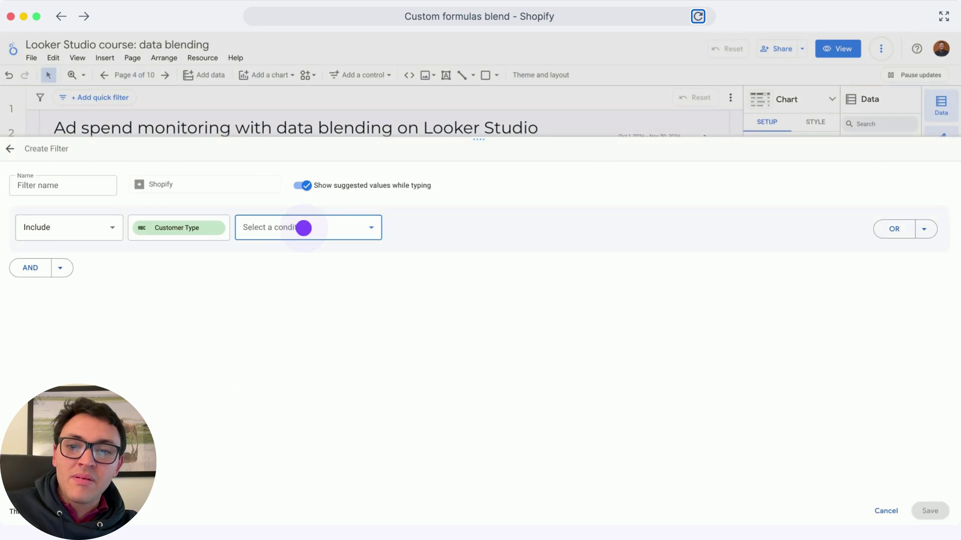
left_click(305, 226)
left_click(334, 274)
type("New")
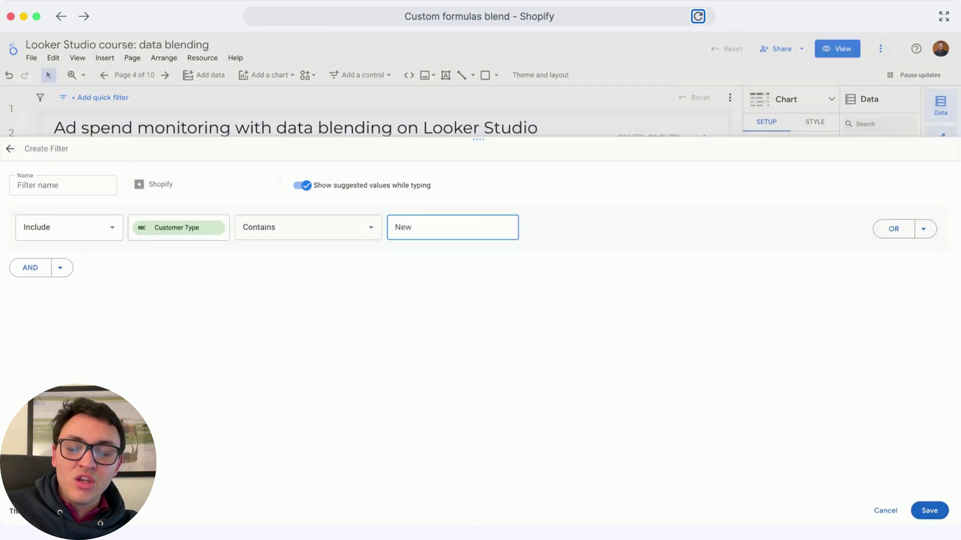
left_click(446, 266)
- Change the draft Shopify filter to include UTM Source containing facebook, then discard it and close the blend
left_click(214, 231)
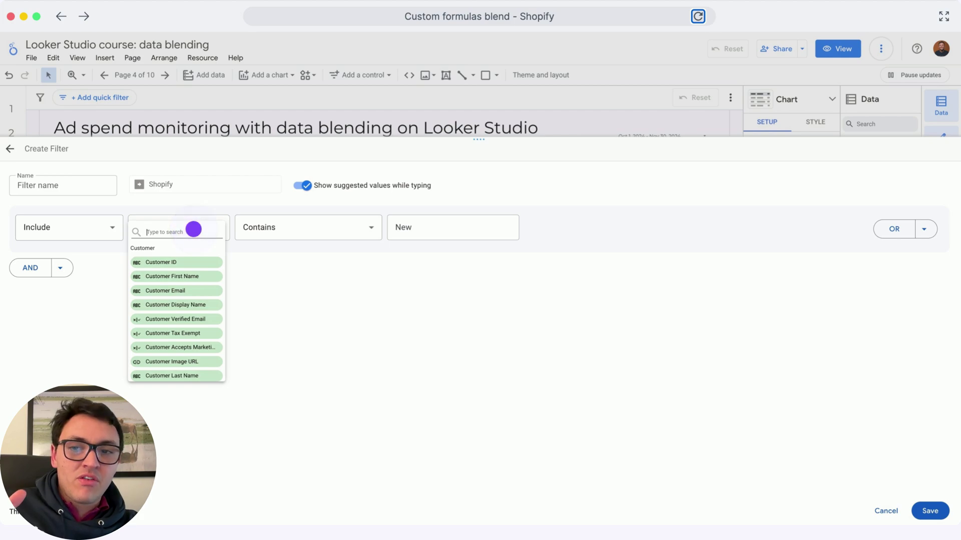
type("source")
left_click(170, 291)
left_click(398, 227)
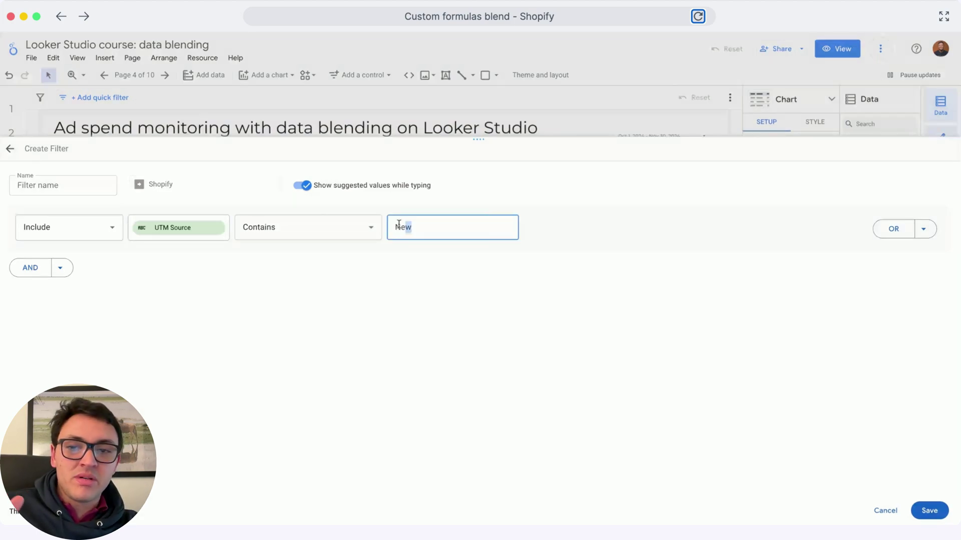
left_click_drag(399, 224, 396, 223)
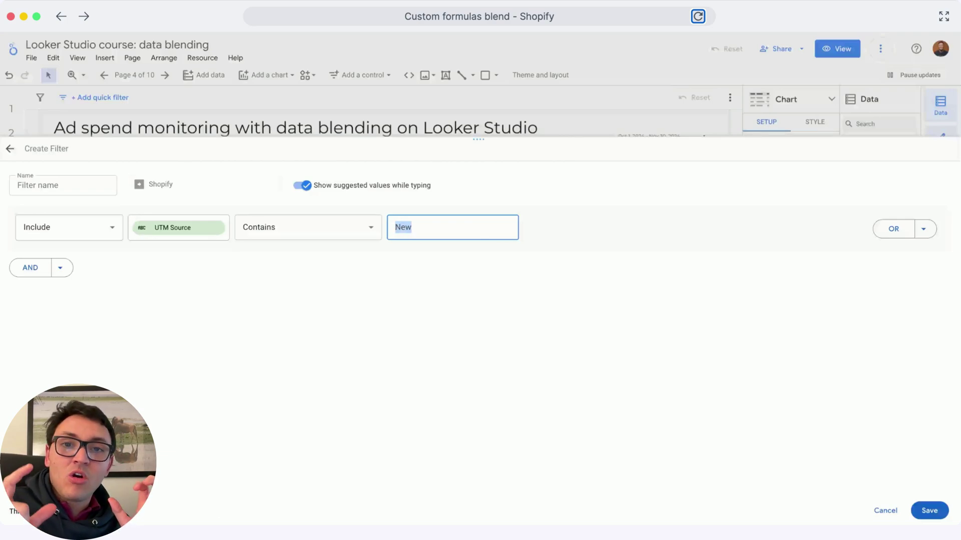
type("facebook")
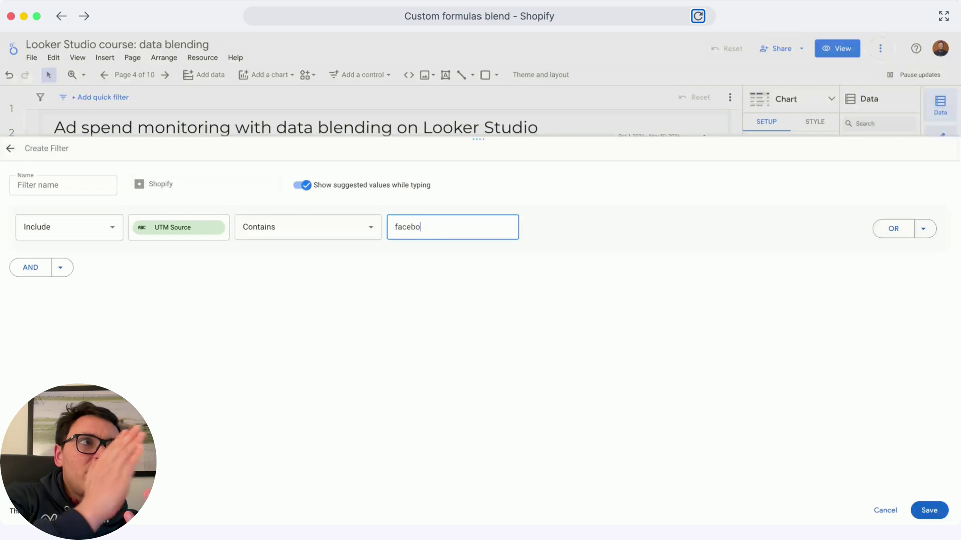
left_click(398, 286)
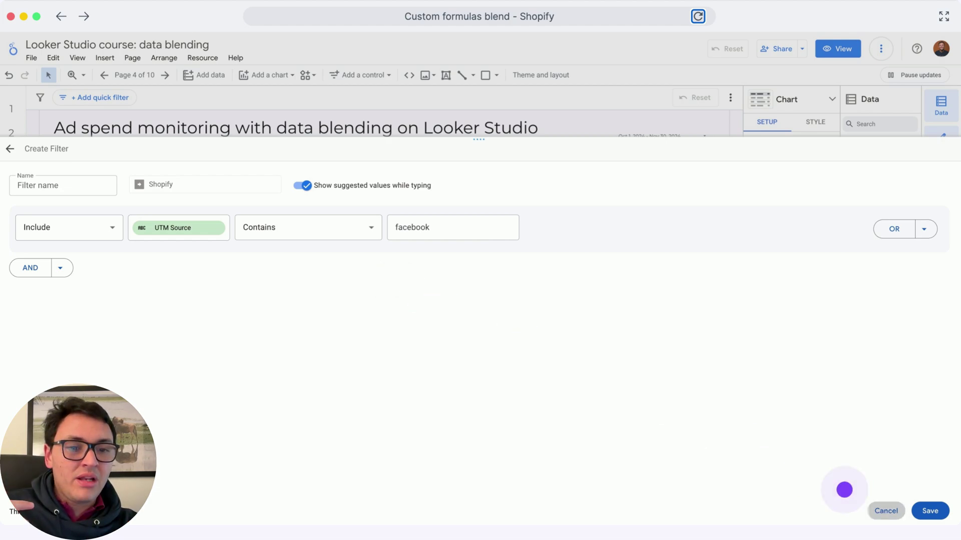
left_click(889, 511)
left_click(630, 300)
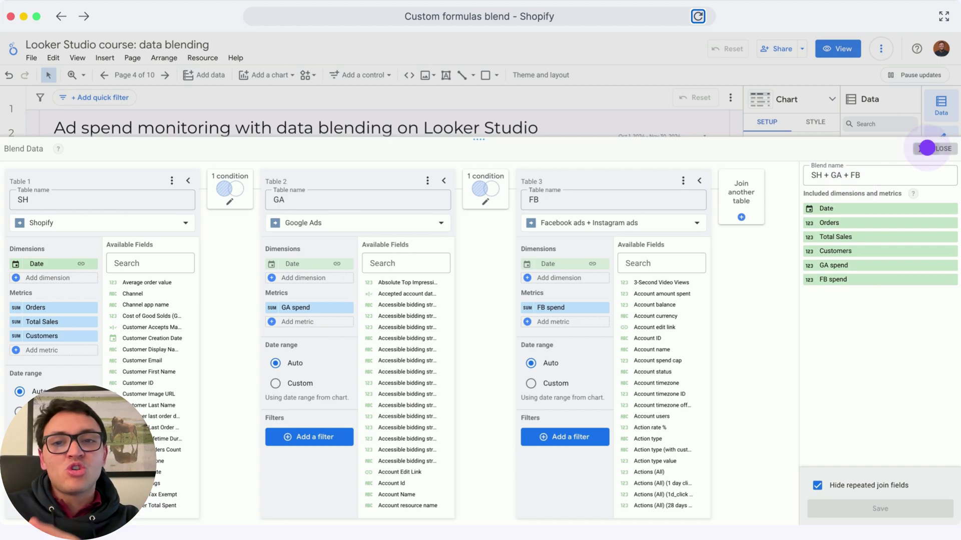
left_click(927, 149)
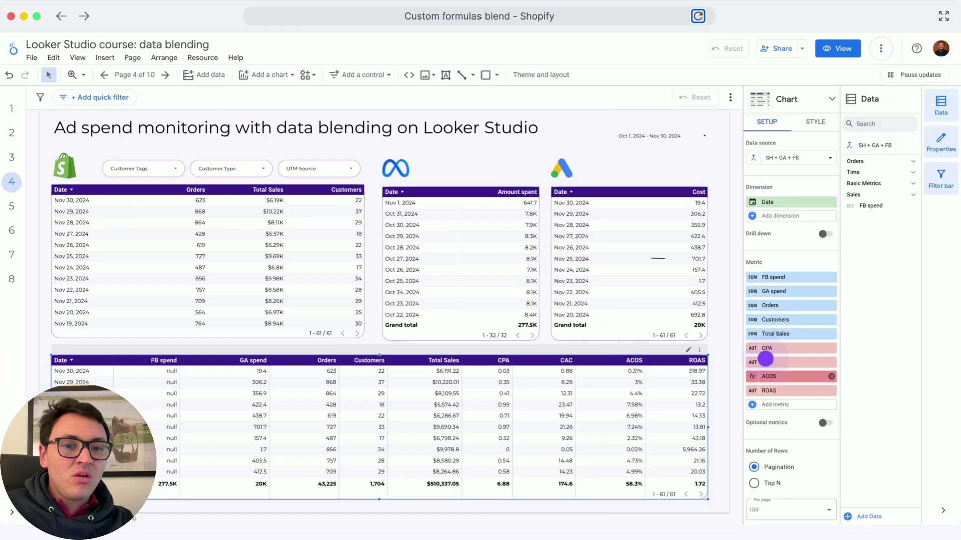
- Open the blended table's ACOS metric and examine how its formula divides GA and FB spend by Total Sales
left_click(752, 376)
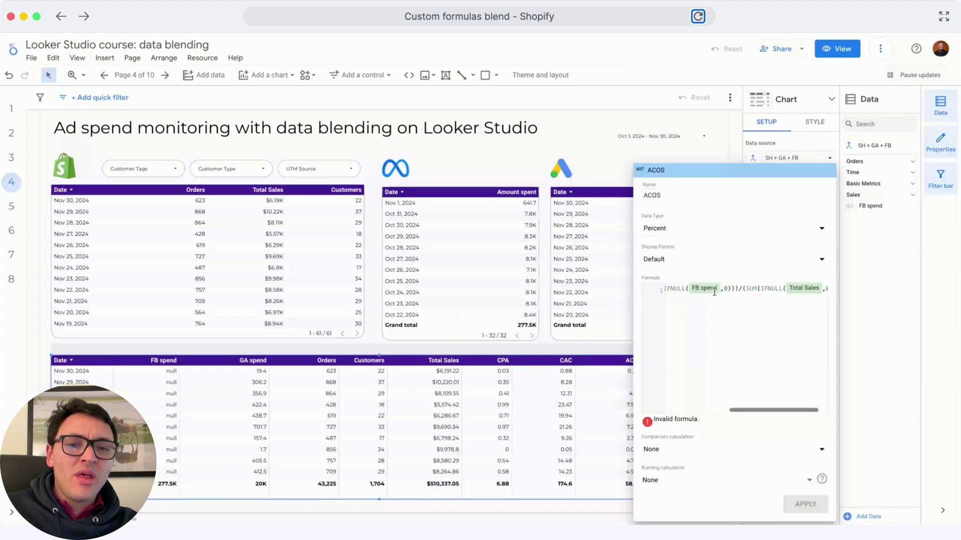
scroll(714, 292, "left", 5)
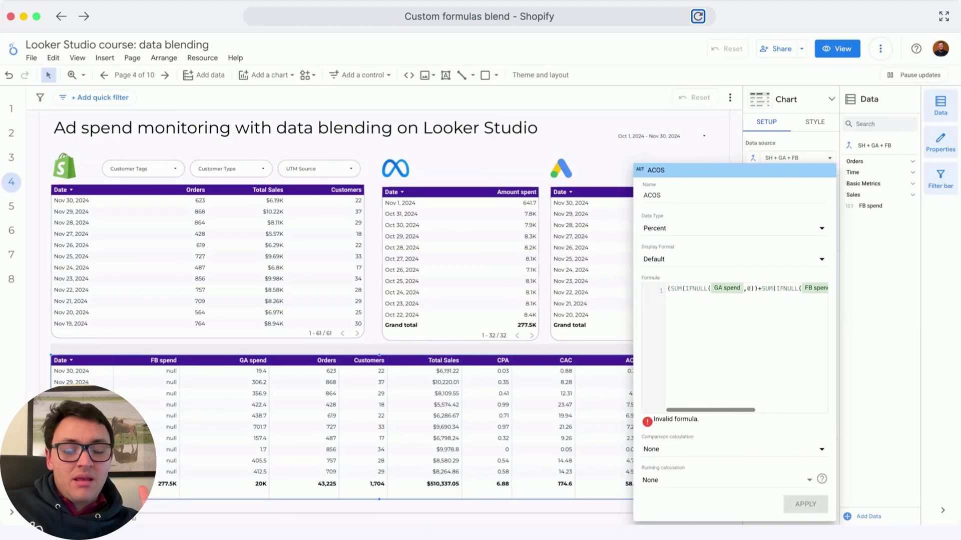
left_click(697, 288)
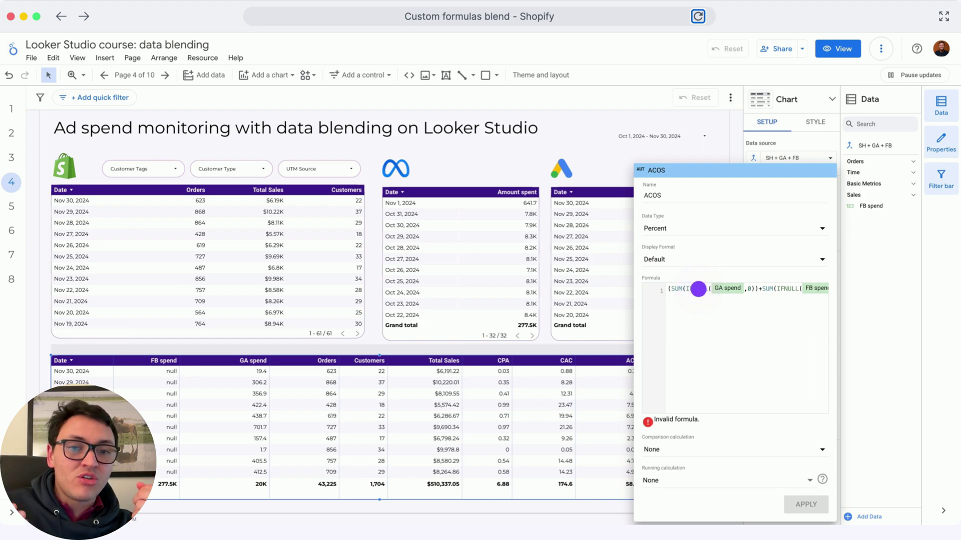
scroll(698, 289, "right", 1)
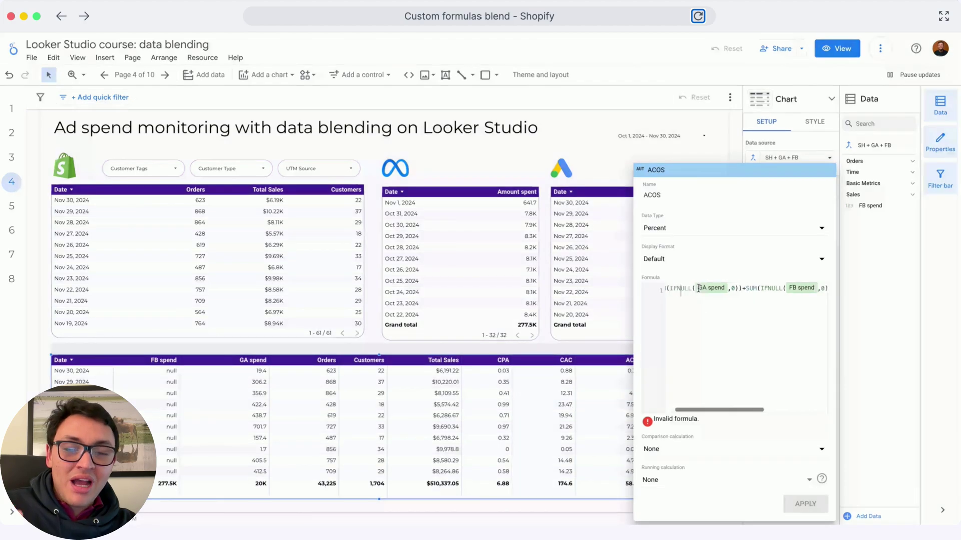
scroll(698, 288, "right", 1)
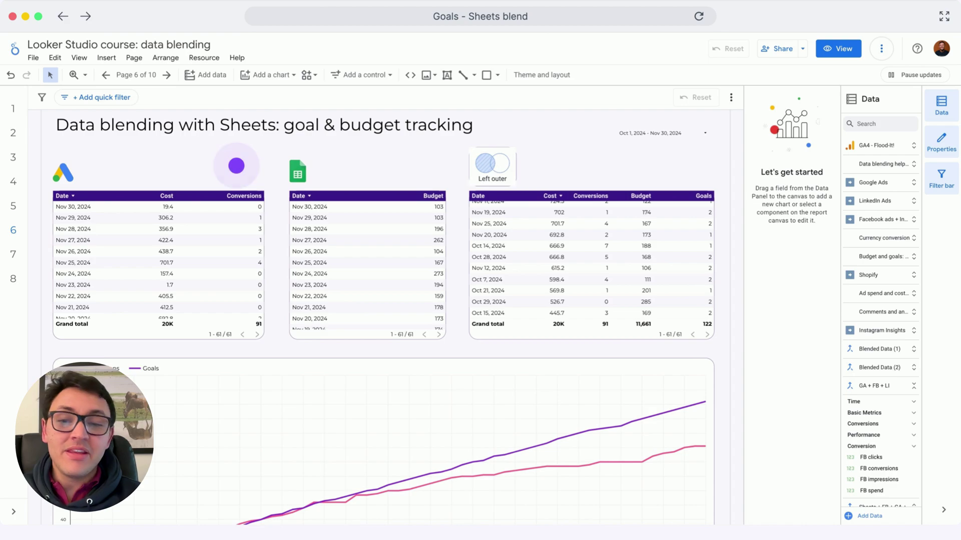
- Inspect the setup of the Google Ads, Sheets and blended tables on the goal and budget tracking page, and view the chart below
left_click(200, 244)
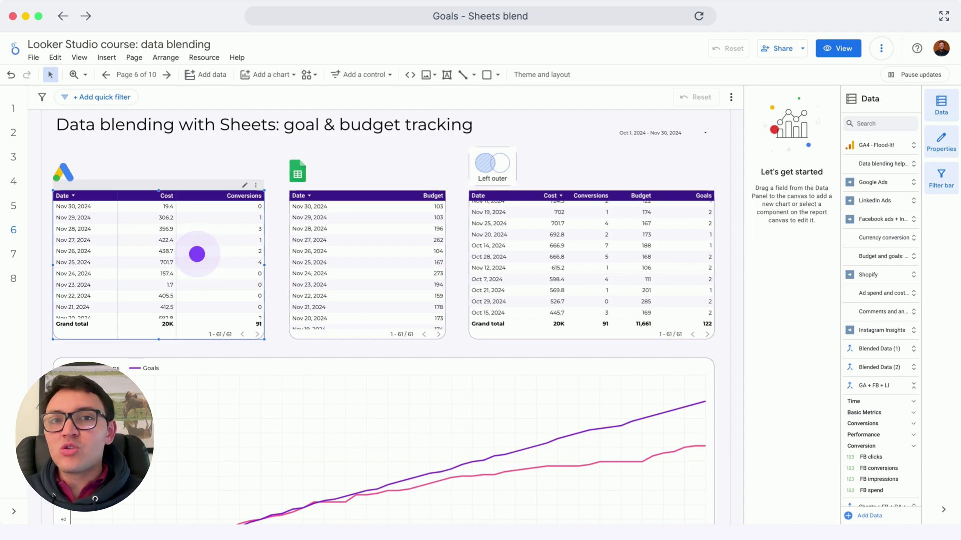
left_click(349, 275)
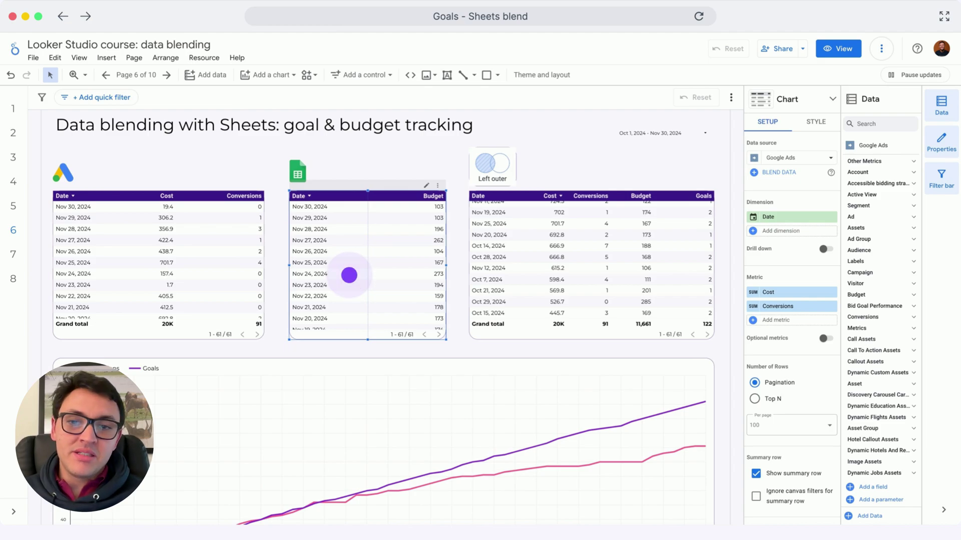
left_click(495, 273)
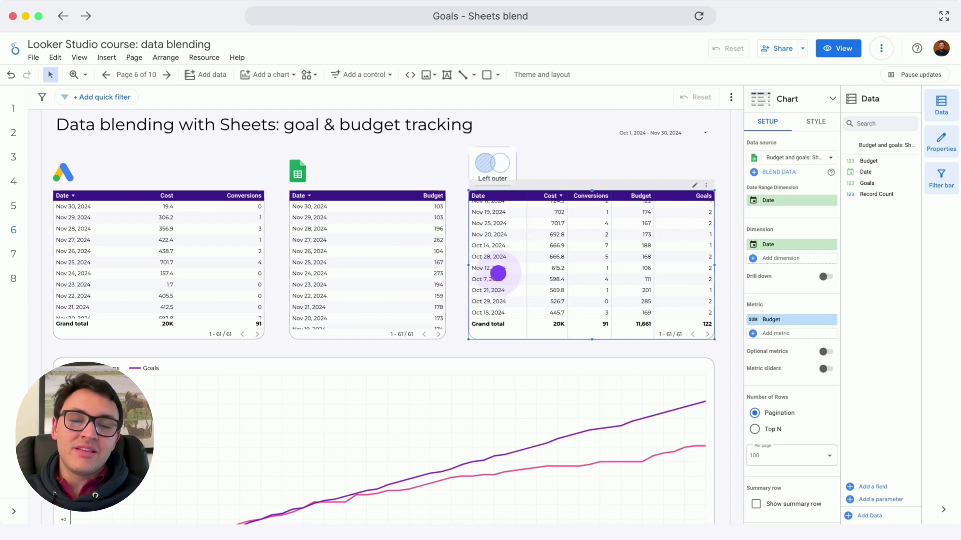
scroll(538, 354, "down", 2)
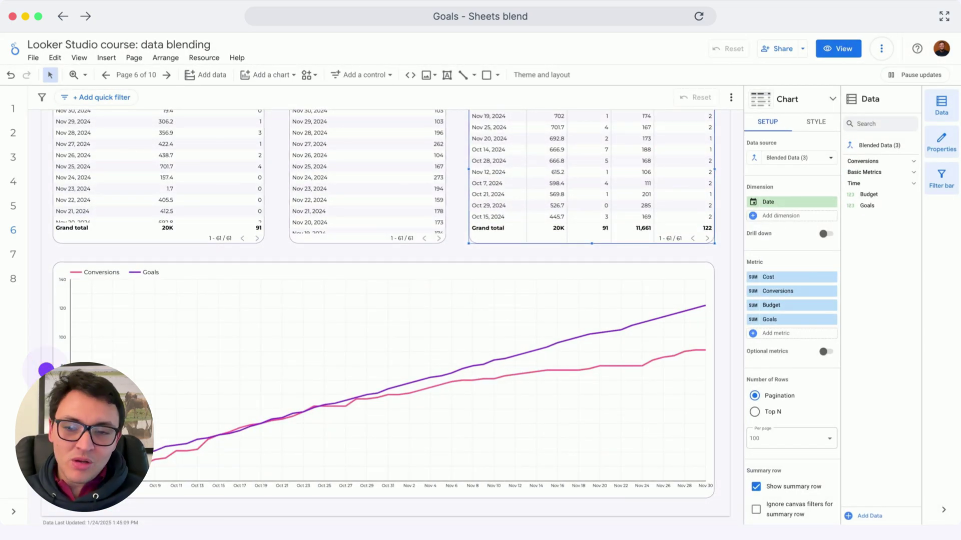
left_click(46, 370)
scroll(46, 370, "up", 3)
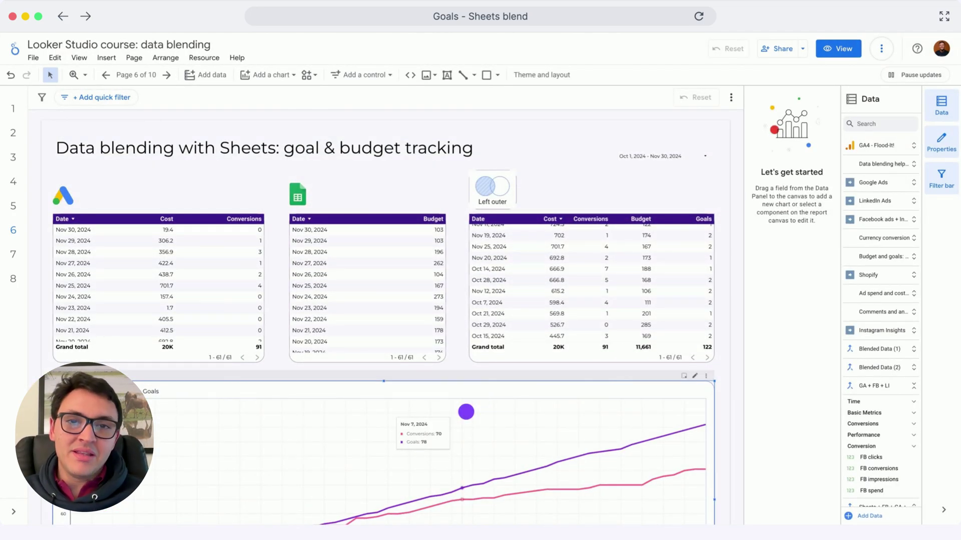
- Open the blend behind the Conversions and Goals chart, inspect it and its source sheet's Date and Budget columns, and close it
left_click(483, 397)
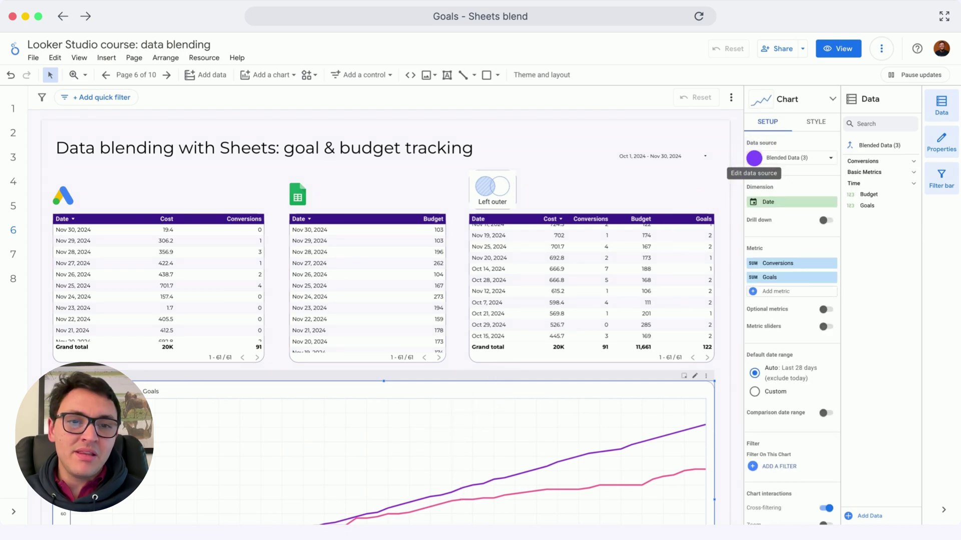
left_click(754, 158)
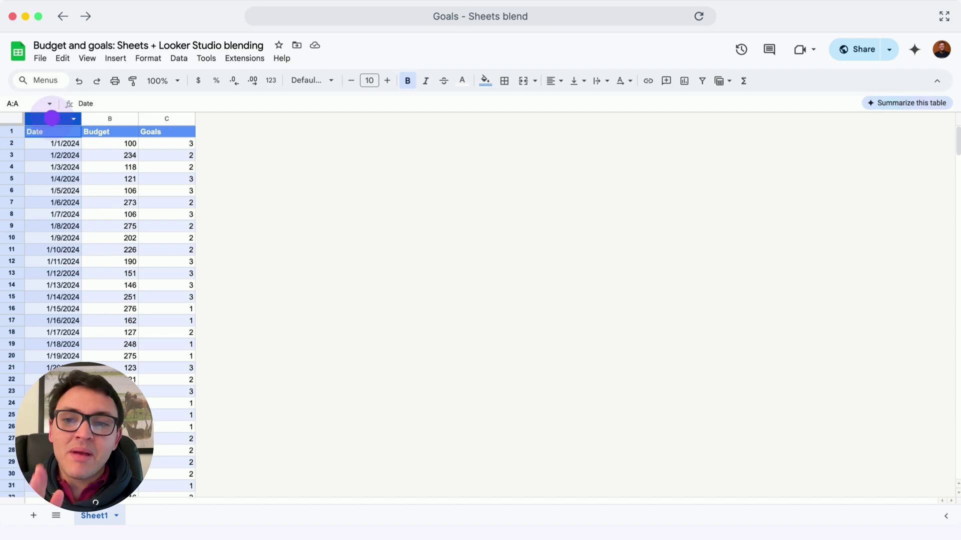
left_click(111, 118)
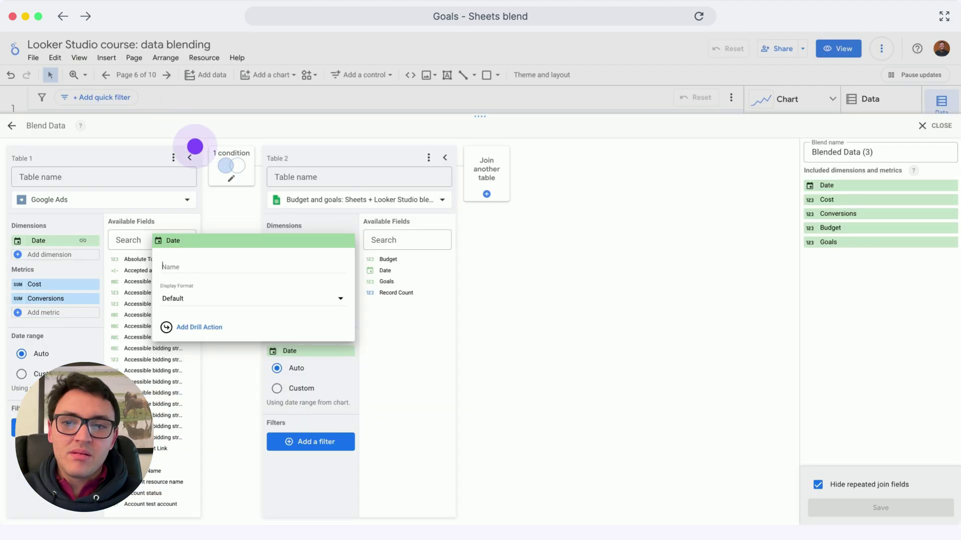
left_click(930, 123)
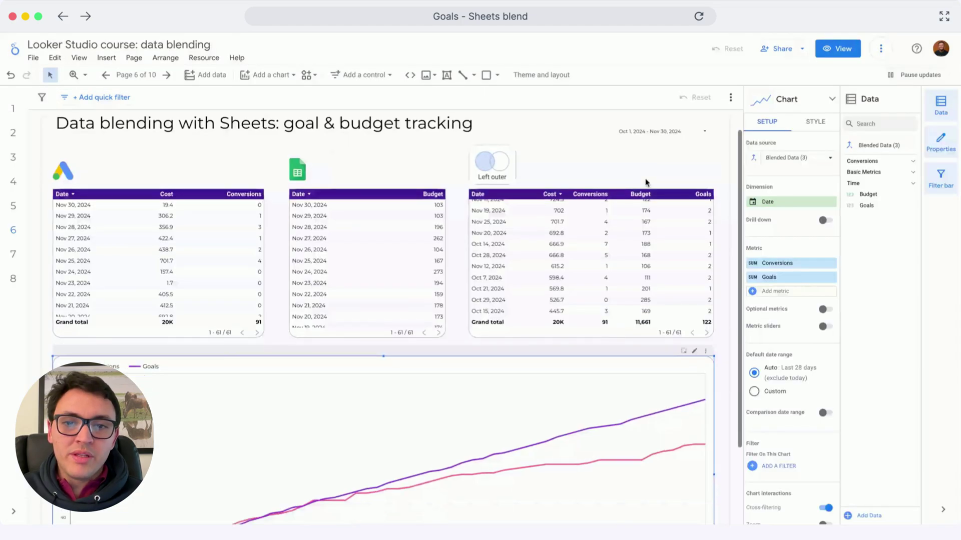
- Compare the Conversions and Goals lines in the chart below the goal and budget tracking tables
scroll(645, 182, "down", 3)
scroll(640, 211, "up", 1)
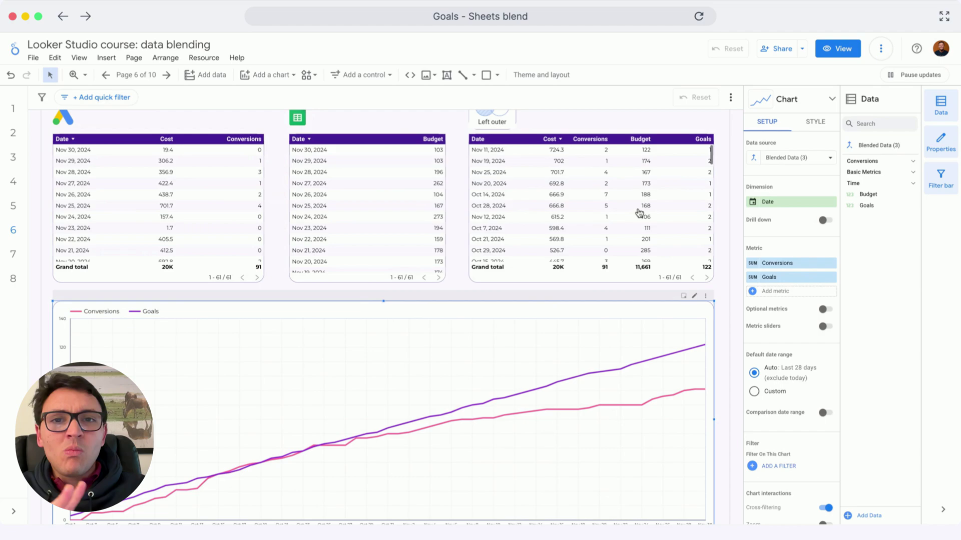
scroll(460, 288, "down", 2)
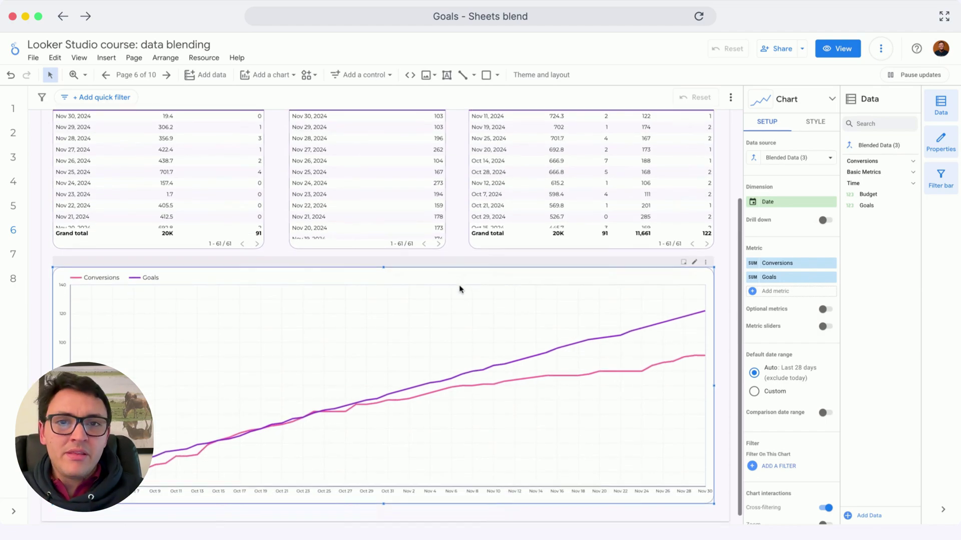
left_click(456, 195)
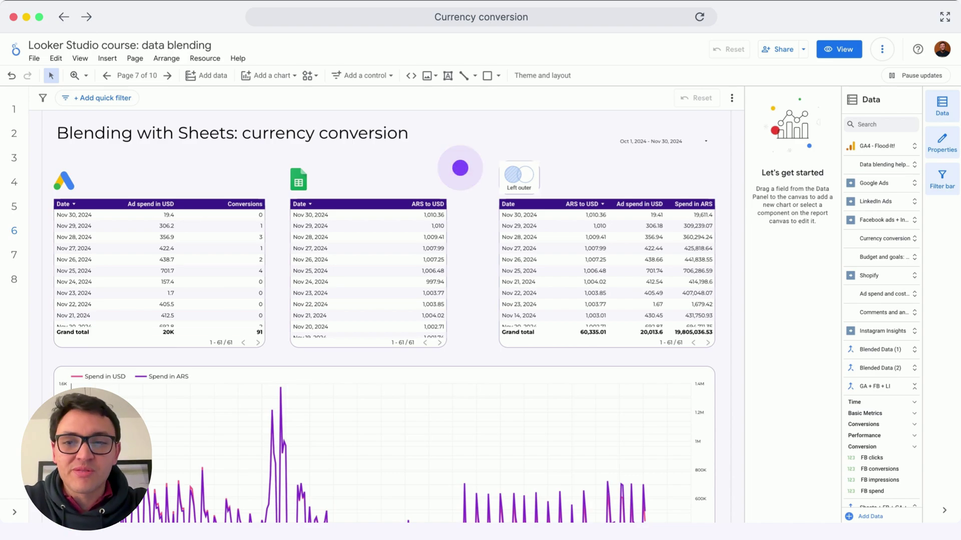
- Inspect the Google Ads table's Ad spend in USD metric and the Sheets table of daily ARS to USD rates
left_click(189, 270)
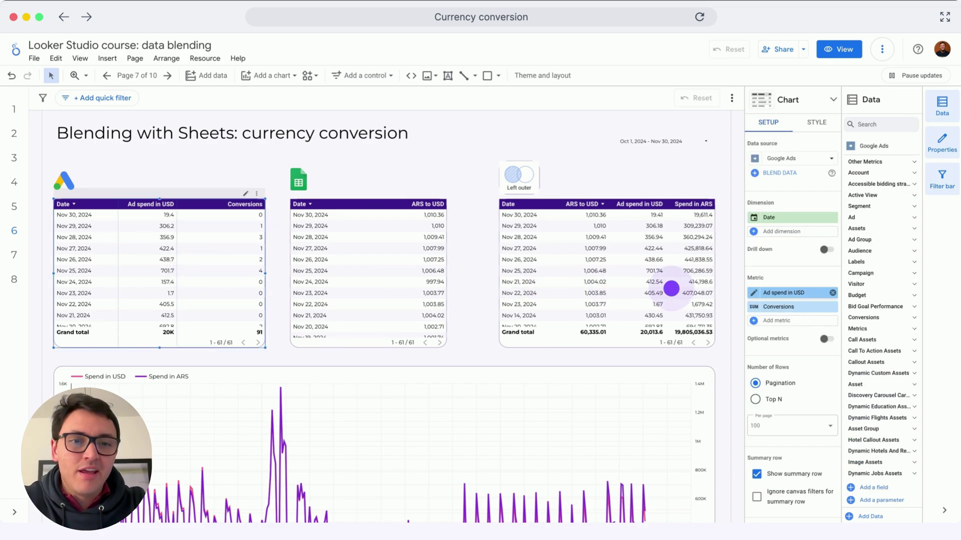
left_click(754, 291)
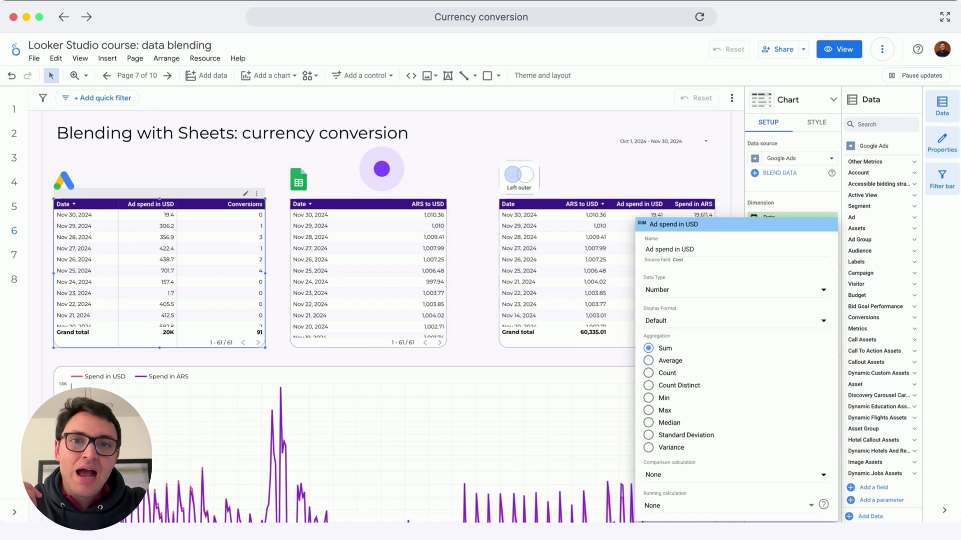
left_click(382, 221)
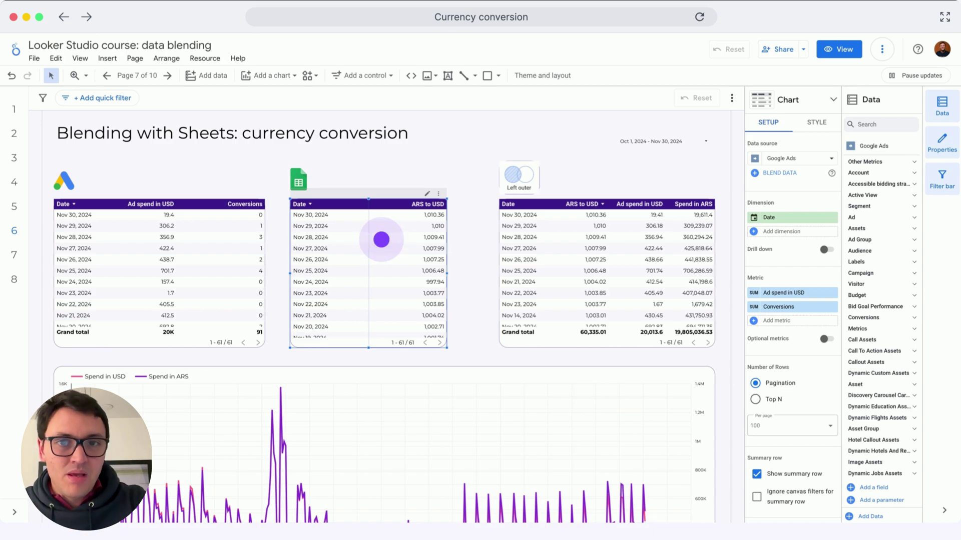
- Open the blended table's Spend in ARS metric, examine its currency conversion formula, and close it
left_click(541, 268)
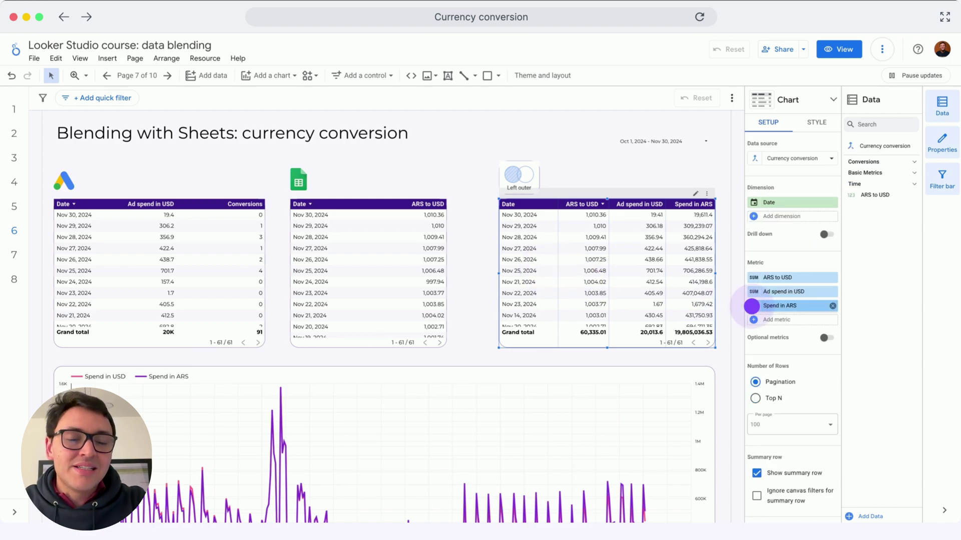
left_click(751, 306)
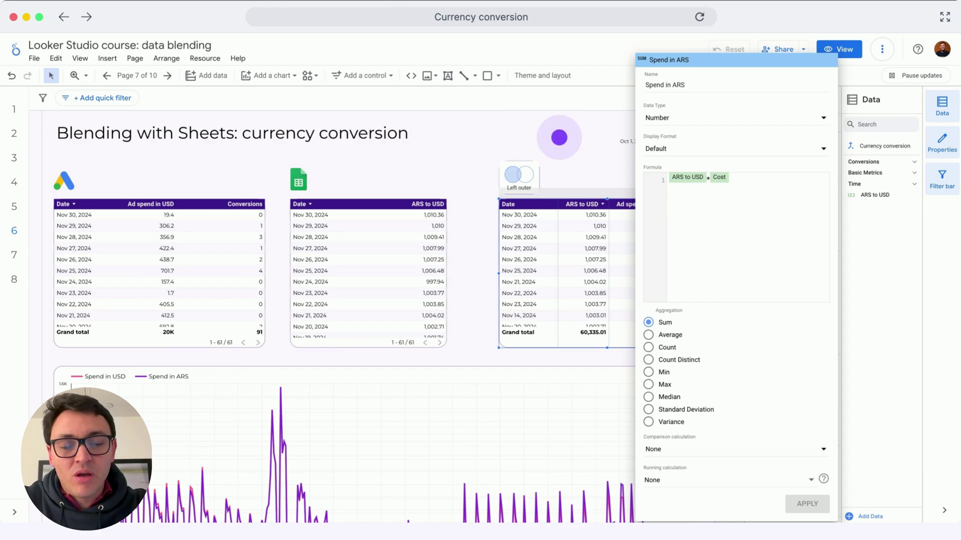
left_click(592, 242)
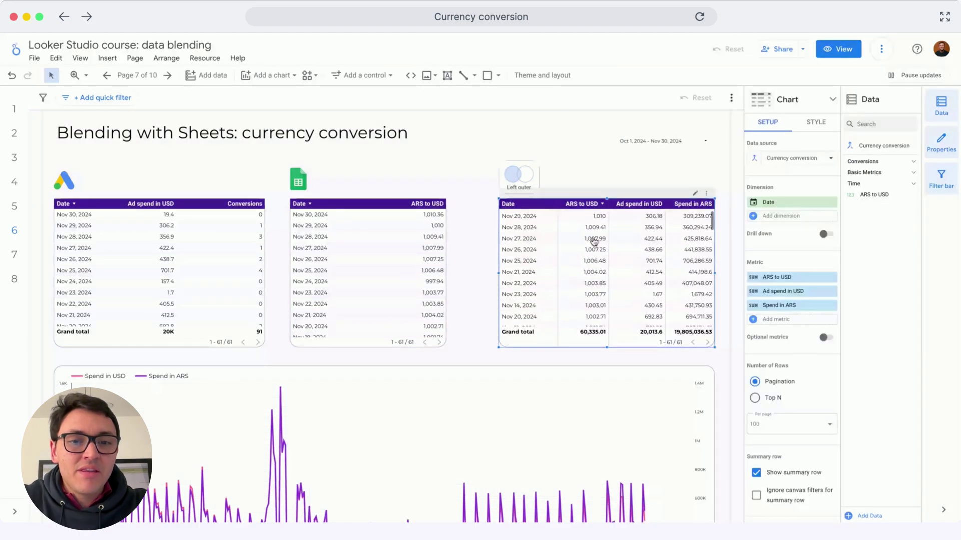
- Compare the Spend in USD and Spend in ARS lines in the chart below the tables, and open its Currency conversion data source
scroll(484, 290, "down", 3)
left_click(450, 315)
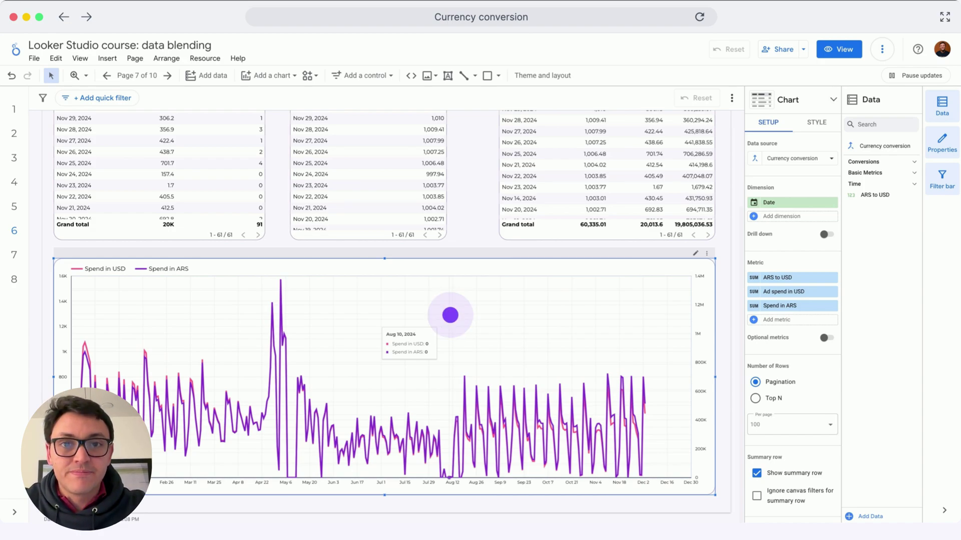
left_click(450, 315)
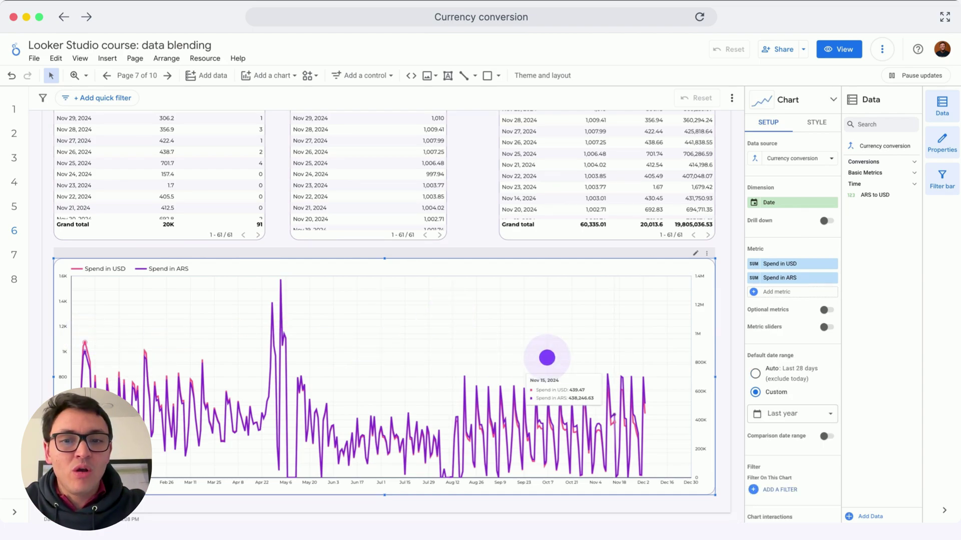
left_click(751, 160)
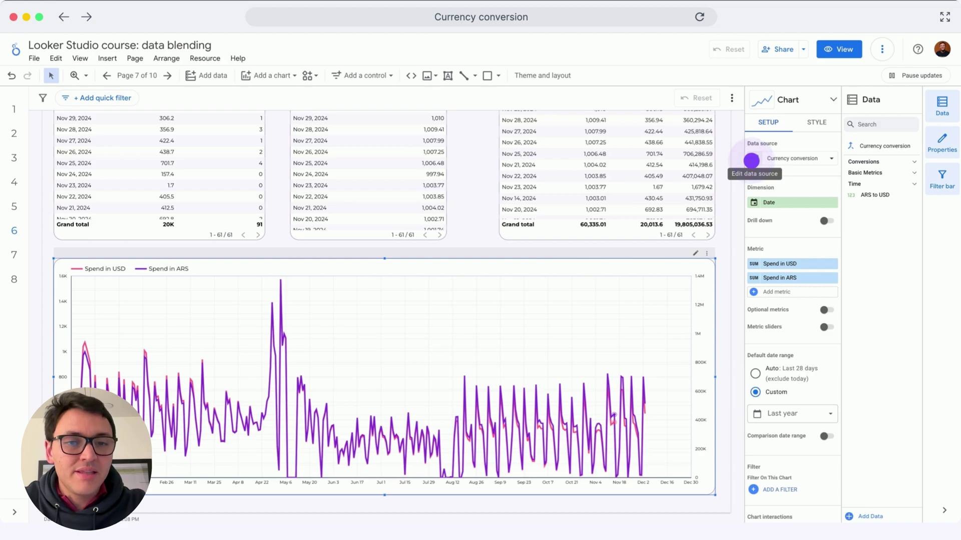
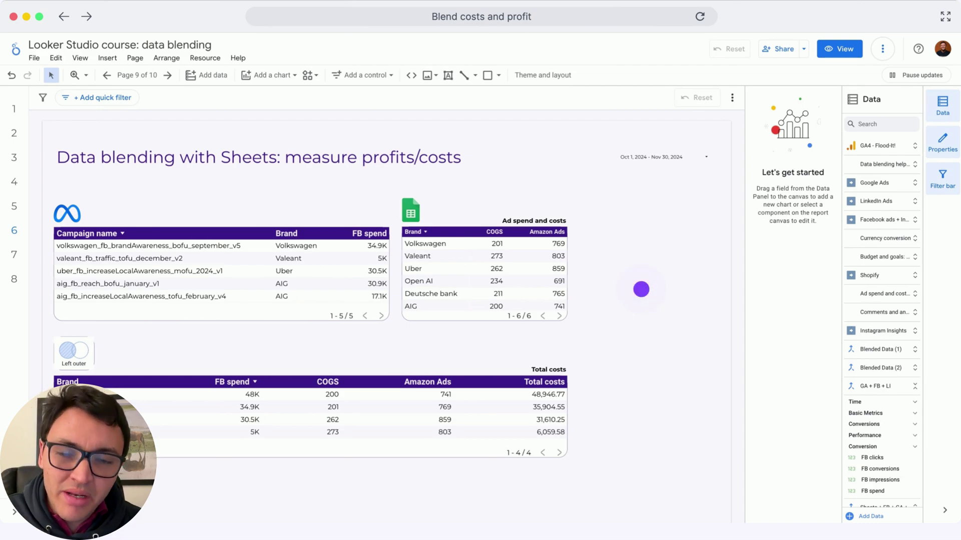
- Open the Facebook campaign table's Brand dimension, read through its full CASE formula based on Campaign name, and close it
left_click(228, 247)
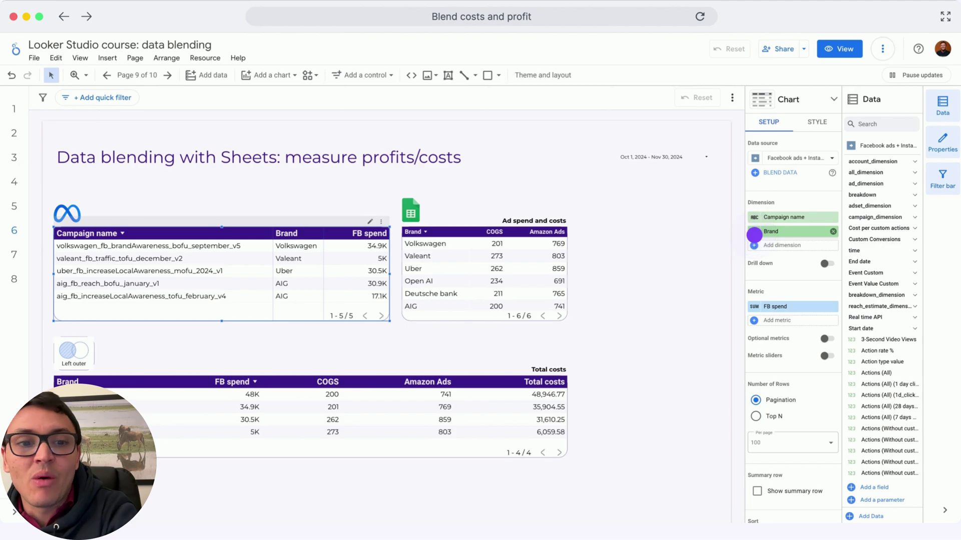
left_click(754, 235)
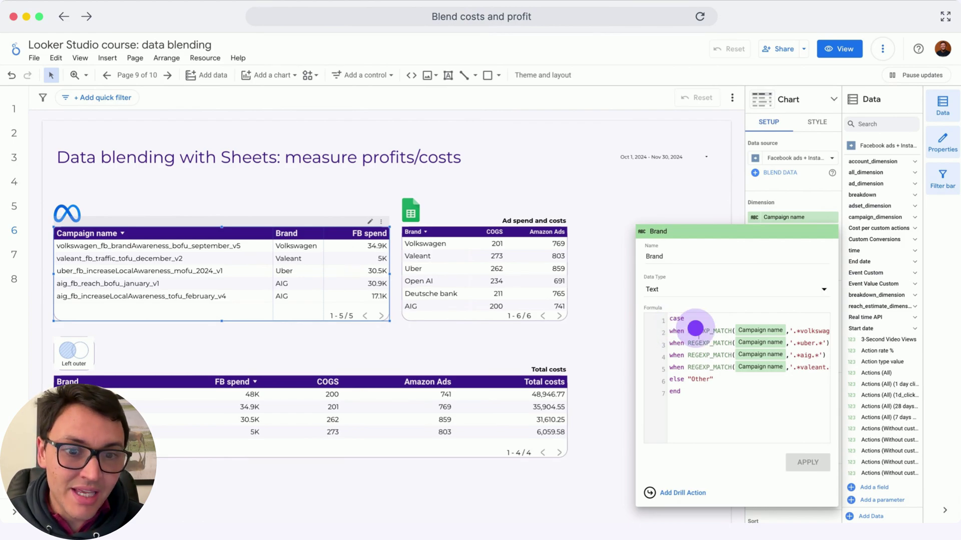
scroll(696, 329, "right", 5)
scroll(696, 329, "right", 2)
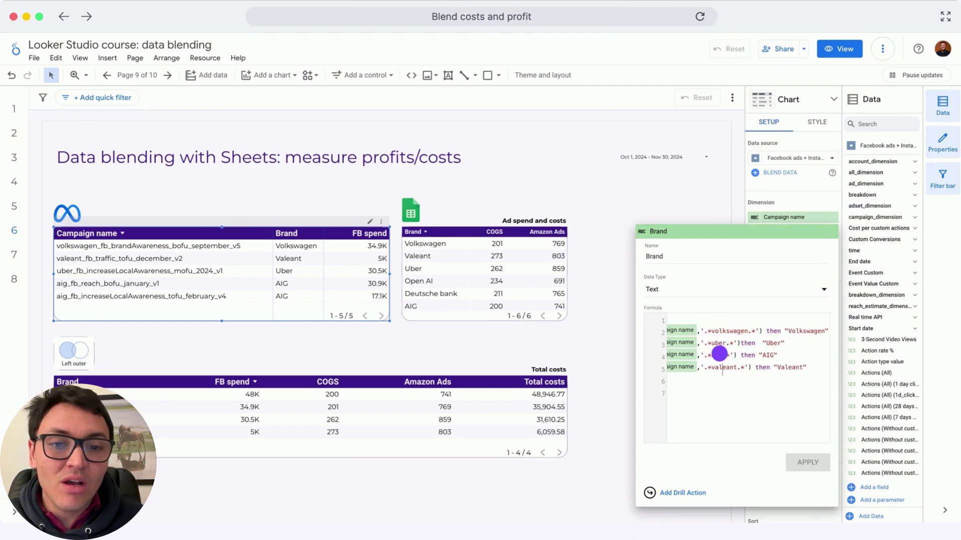
scroll(721, 366, "left", 1)
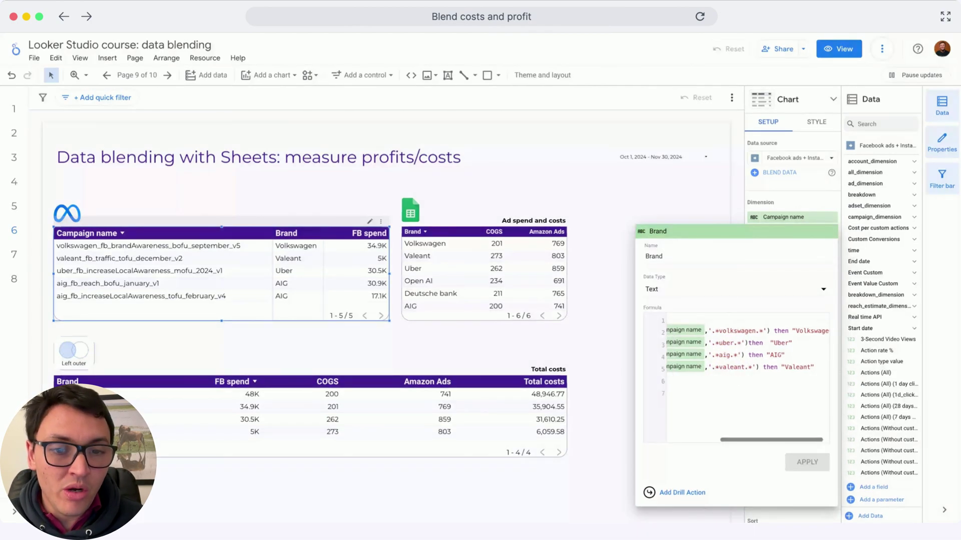
scroll(721, 366, "left", 3)
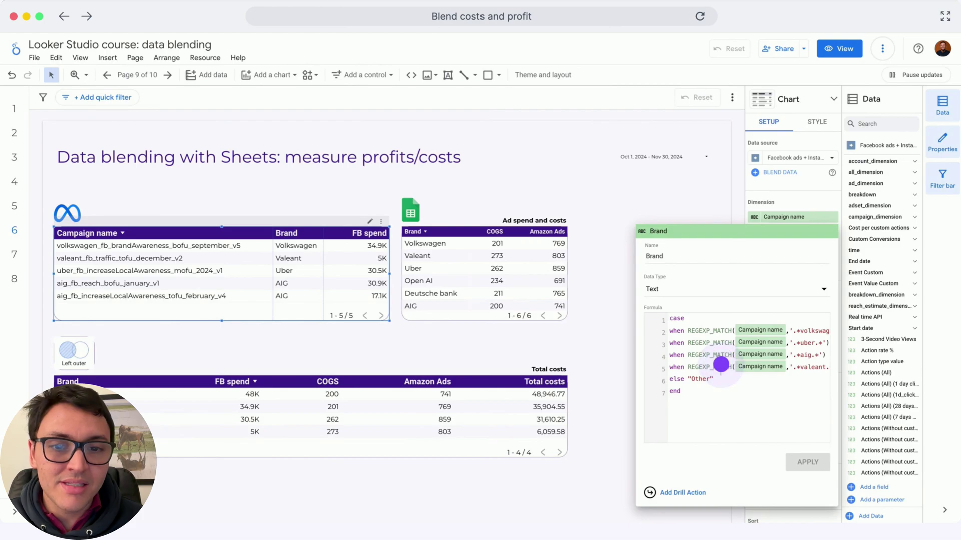
left_click(618, 384)
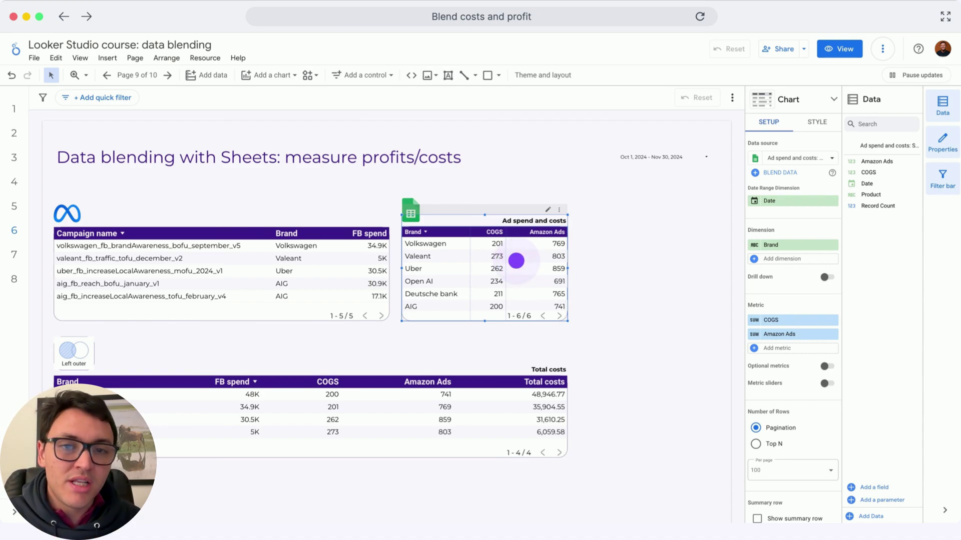
- Open the Ad spend + costs blend behind the Total costs table, inspect its join setup and Date range field, and close it
left_click(406, 355)
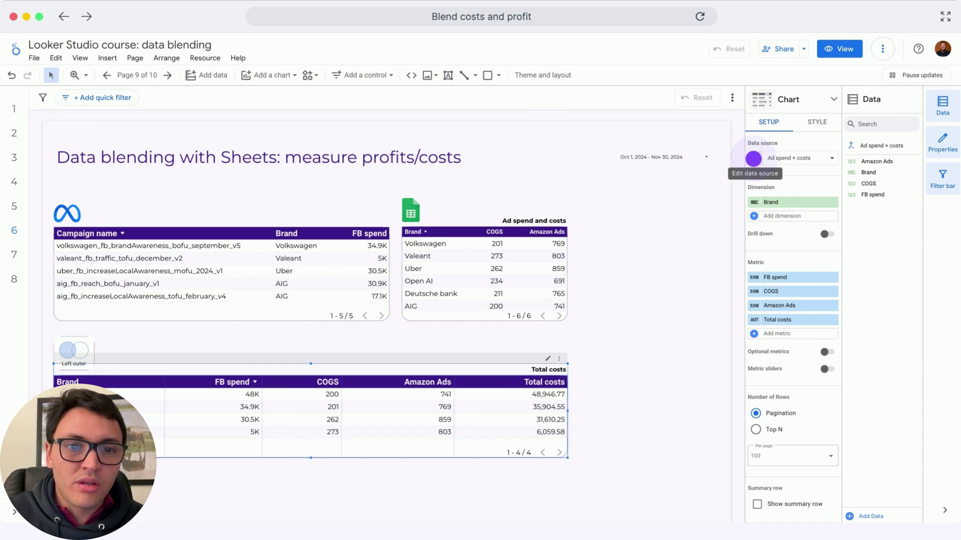
left_click(753, 159)
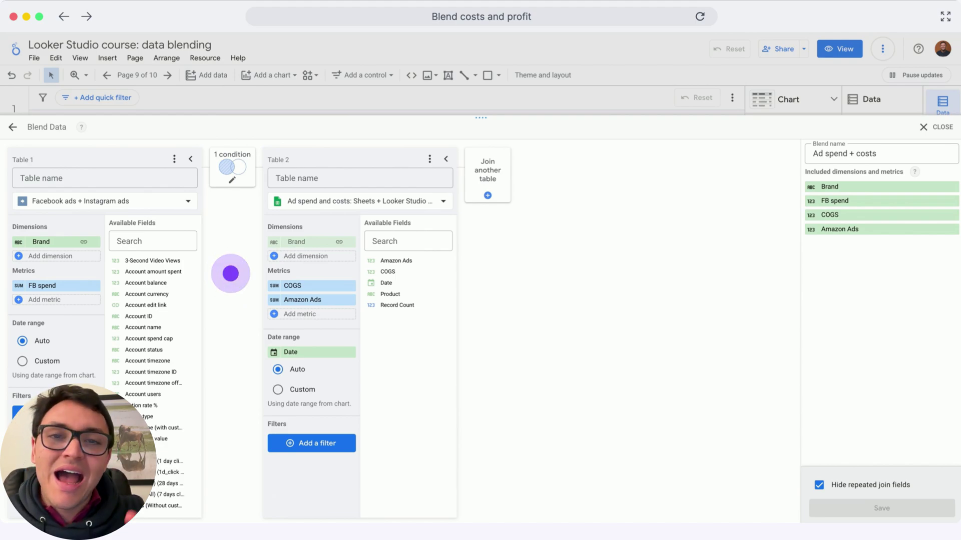
left_click(322, 352)
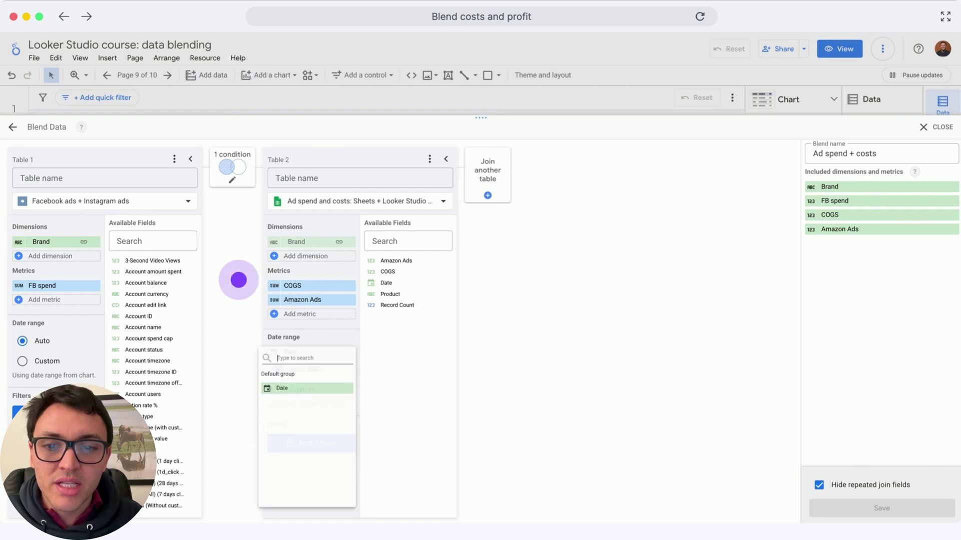
left_click(245, 333)
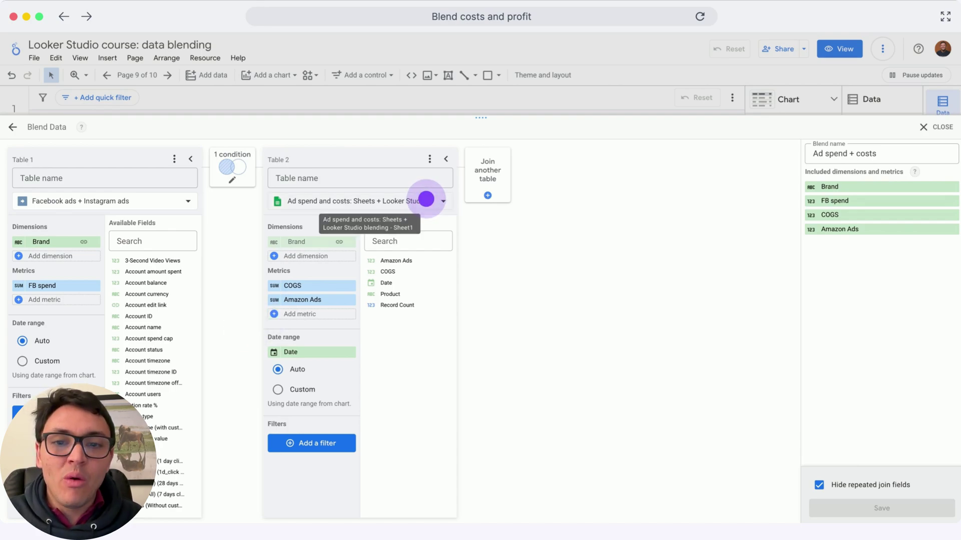
left_click(925, 126)
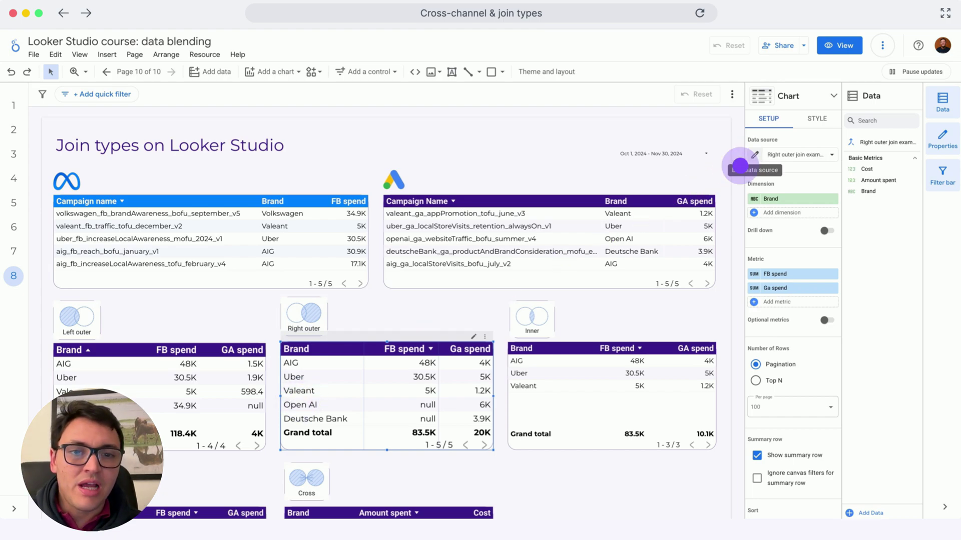
- Open the Right outer join example blend, examine its join operator and Brand condition, and close it without changes
left_click(754, 154)
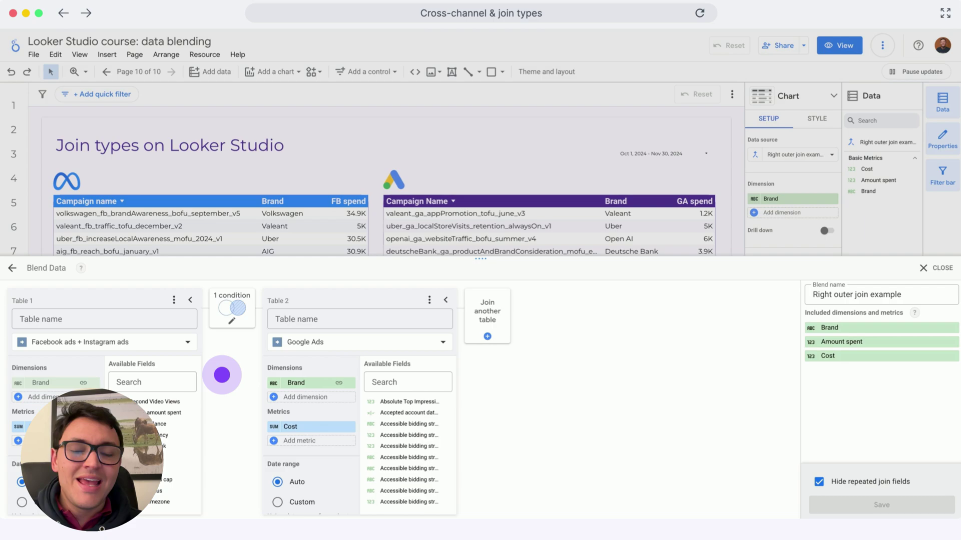
left_click(232, 310)
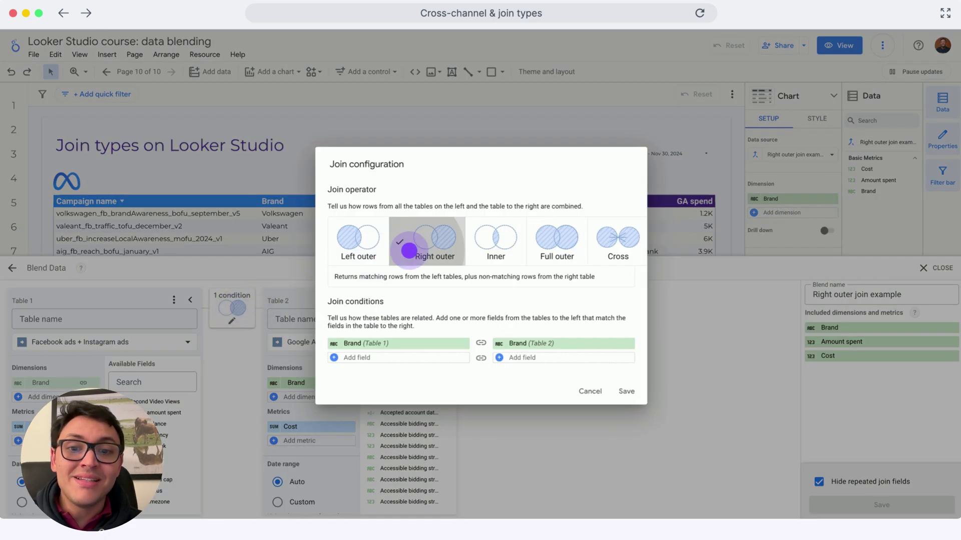
left_click(582, 387)
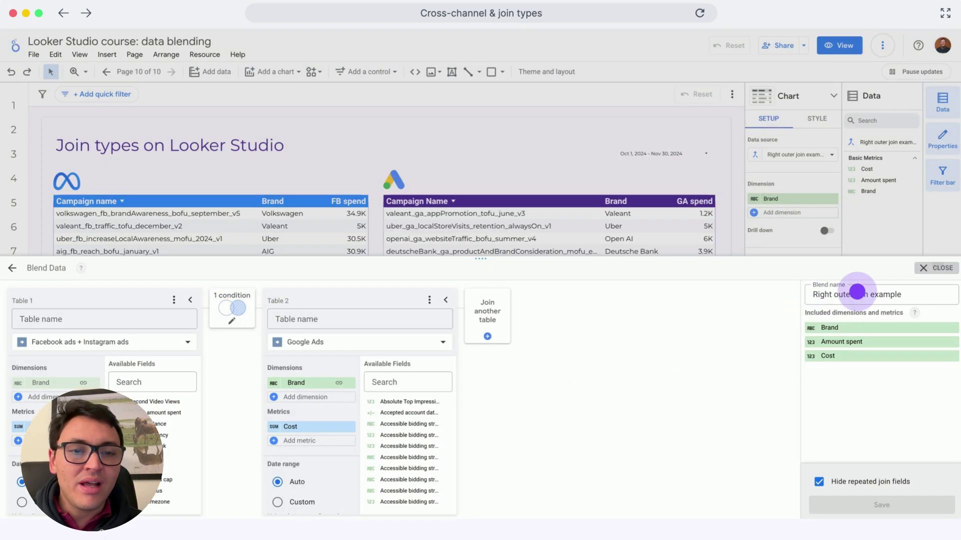
left_click(932, 267)
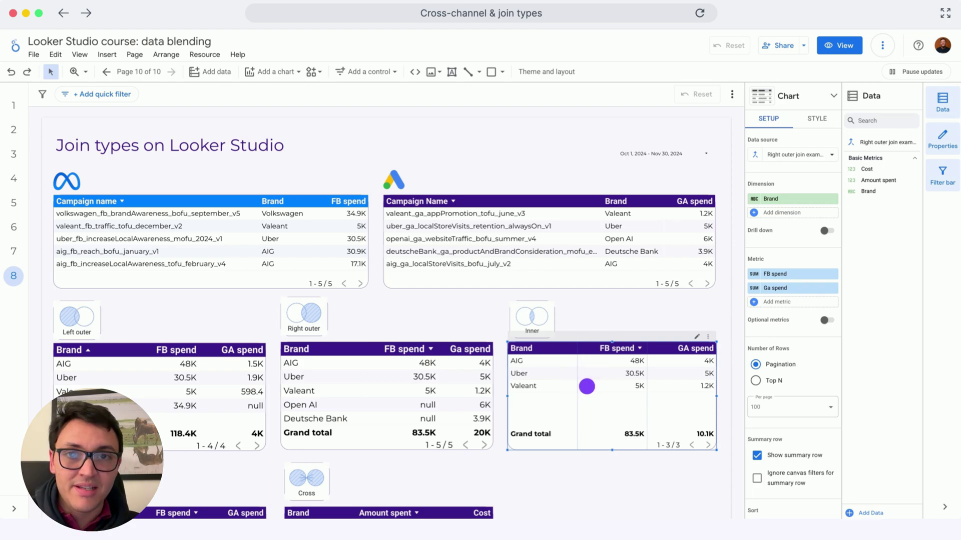
- Open the Inner join example blend behind the inner join table, examine its join configuration, and close it without changes
left_click(591, 382)
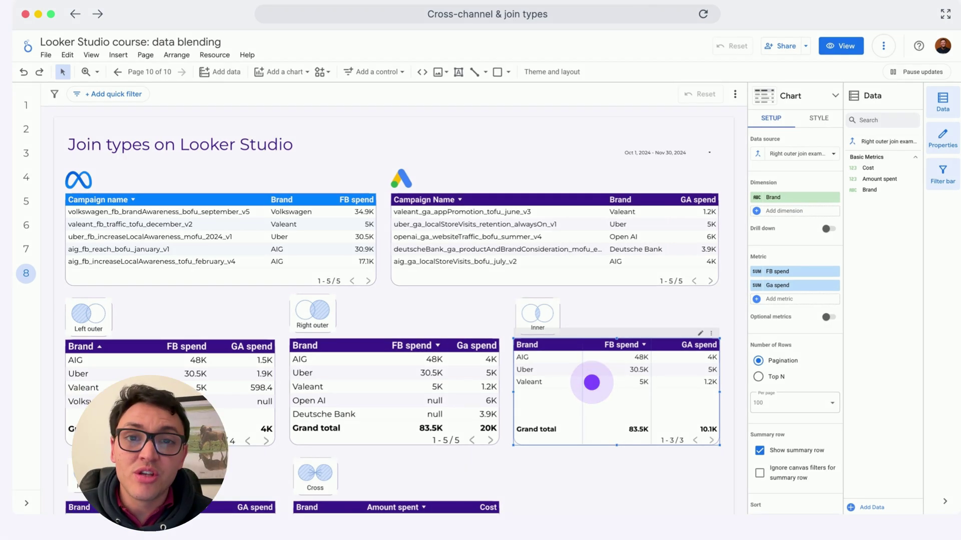
left_click(591, 382)
left_click(591, 383)
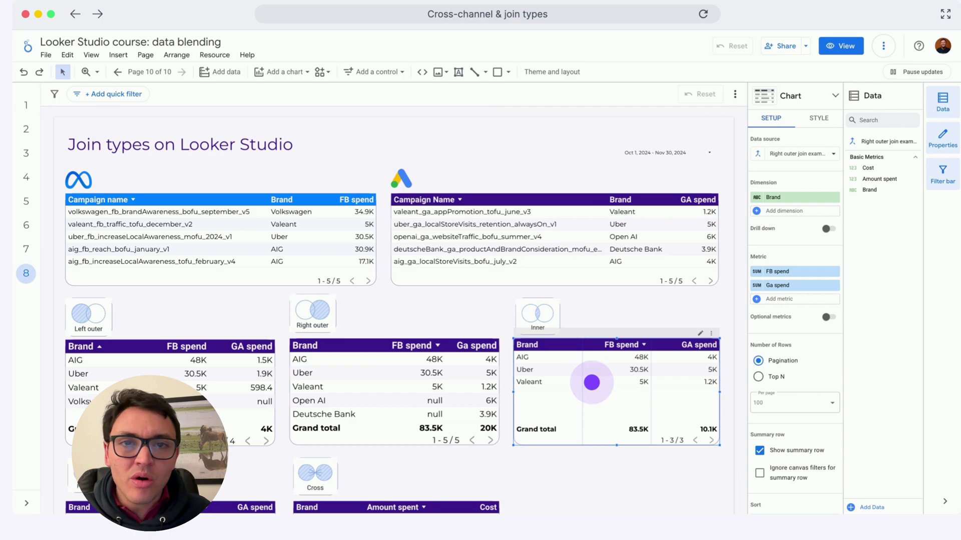
left_click(547, 365)
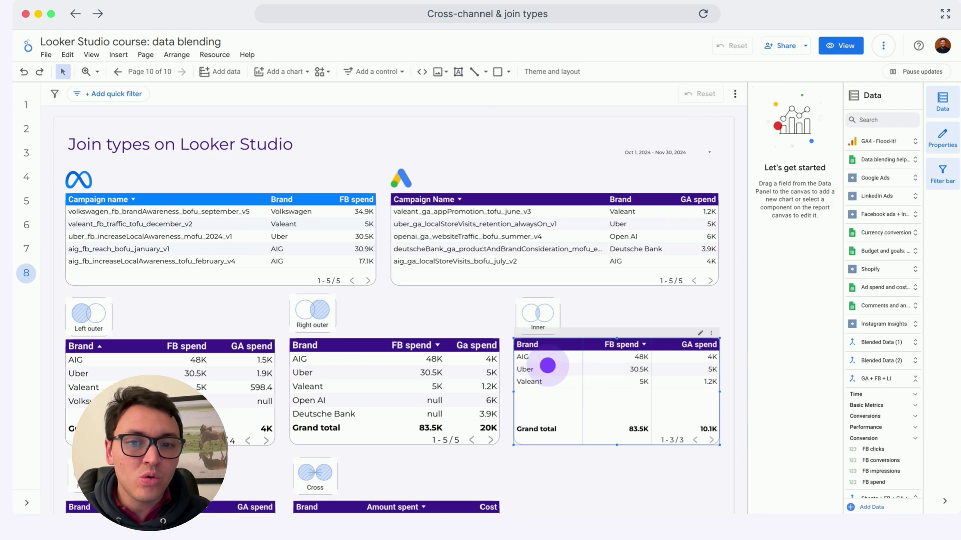
left_click(548, 365)
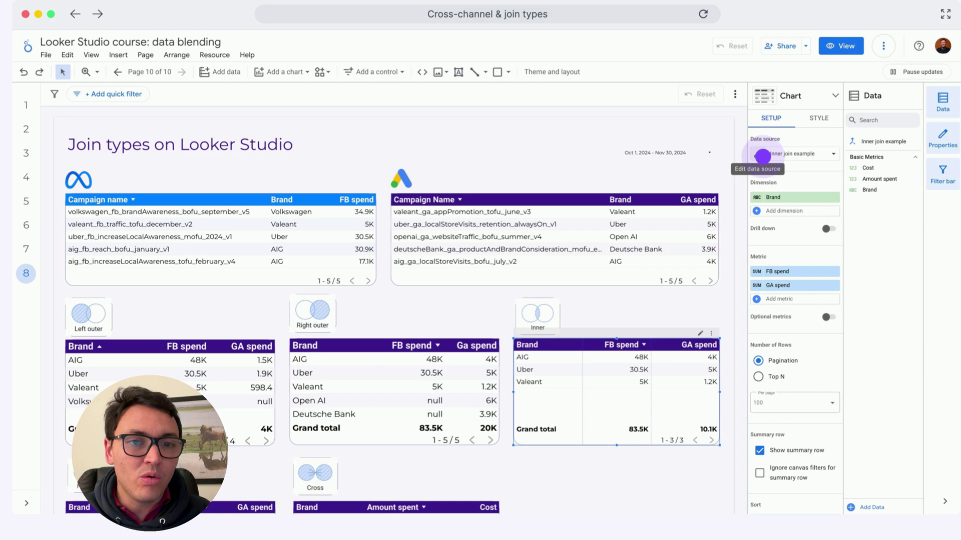
left_click(757, 153)
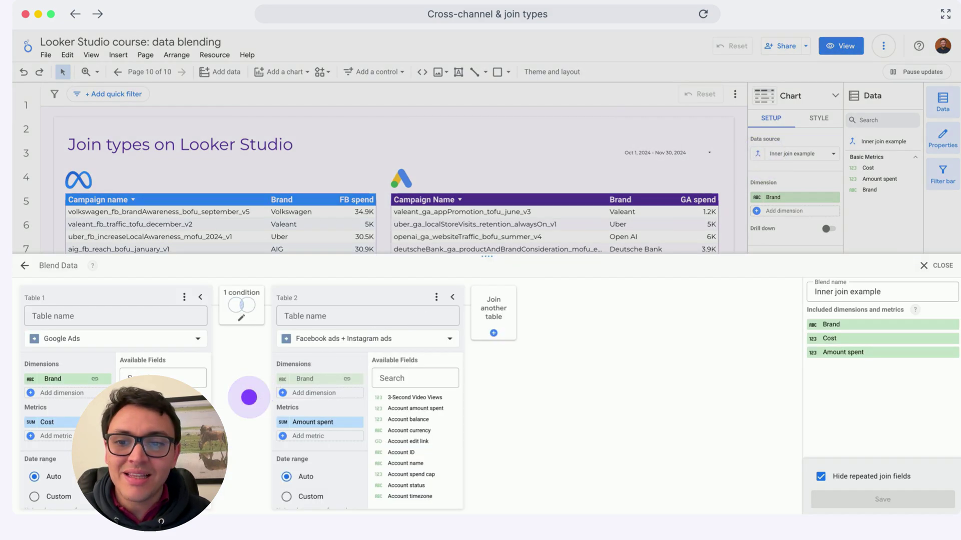
left_click(234, 306)
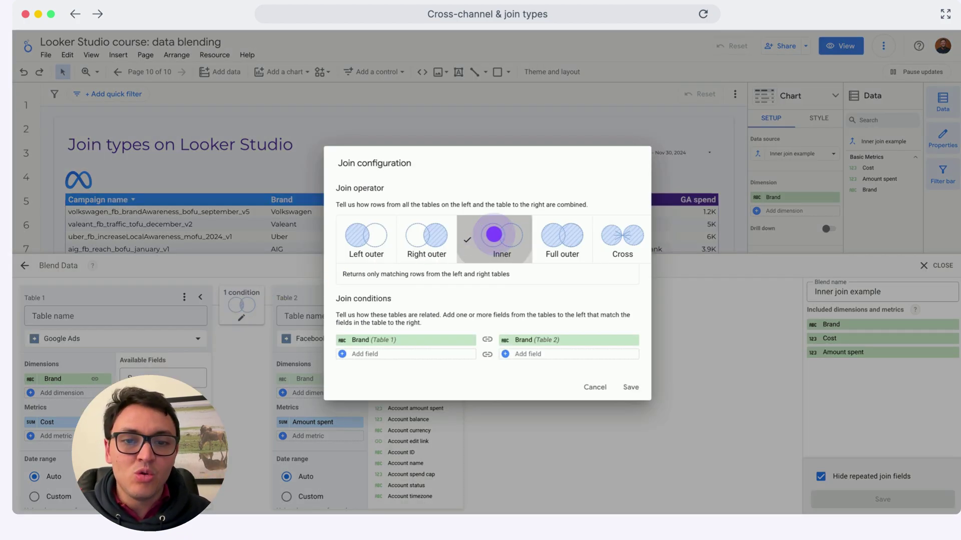
left_click(595, 388)
left_click(931, 269)
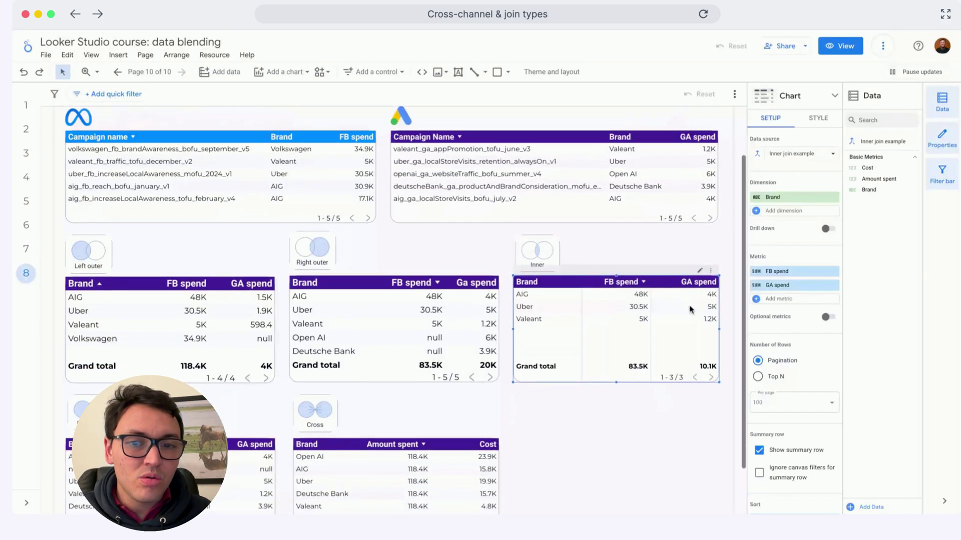
- Examine the full outer join table and the cross join table in the lower part of the join types page
scroll(690, 308, "down", 3)
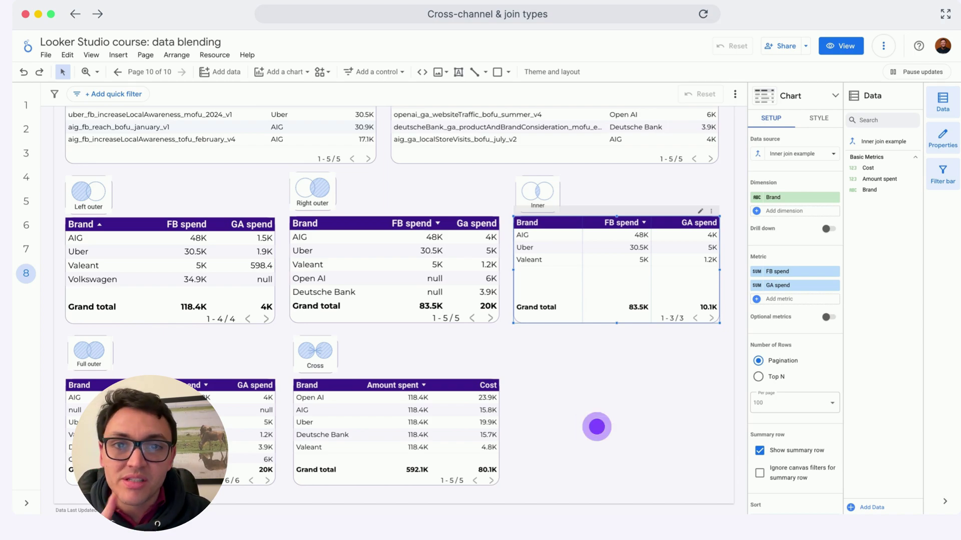
left_click(183, 428)
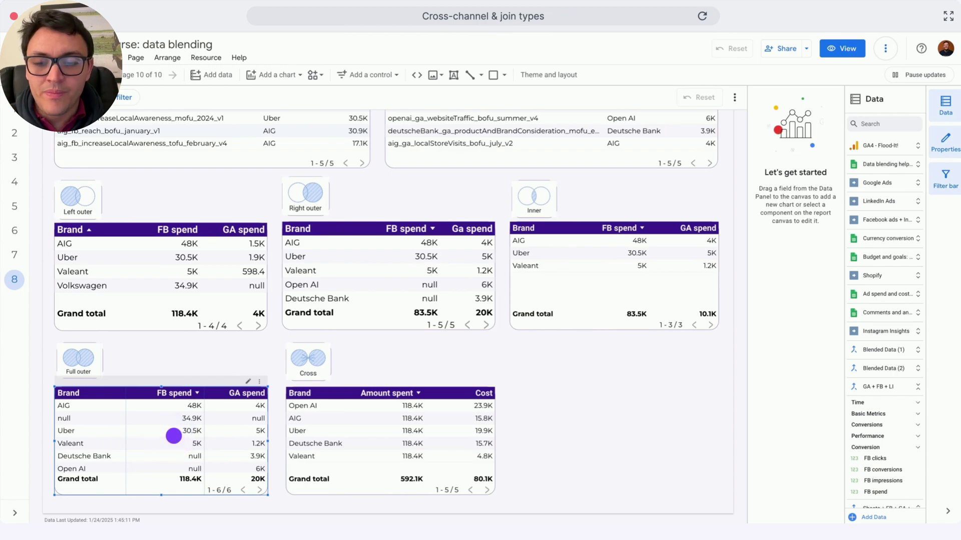
left_click(173, 435)
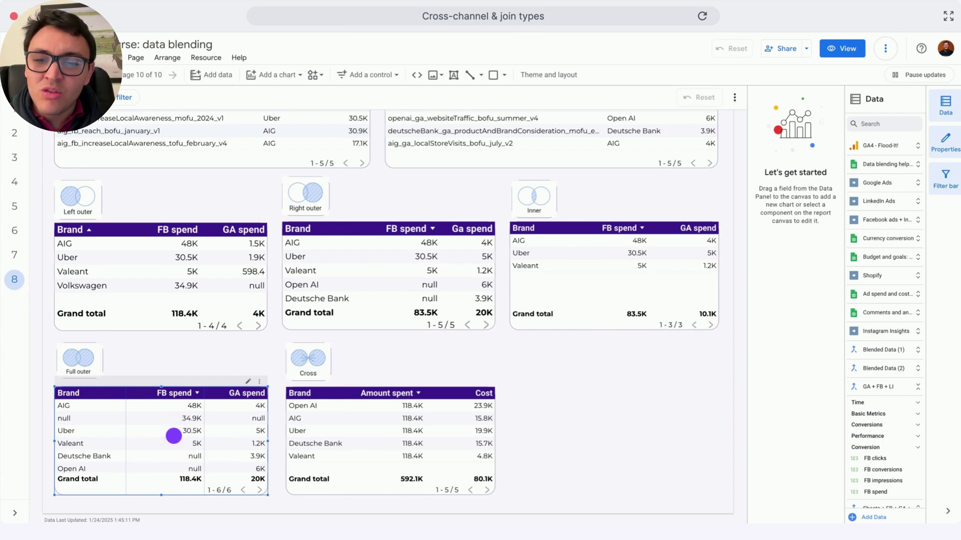
left_click(174, 436)
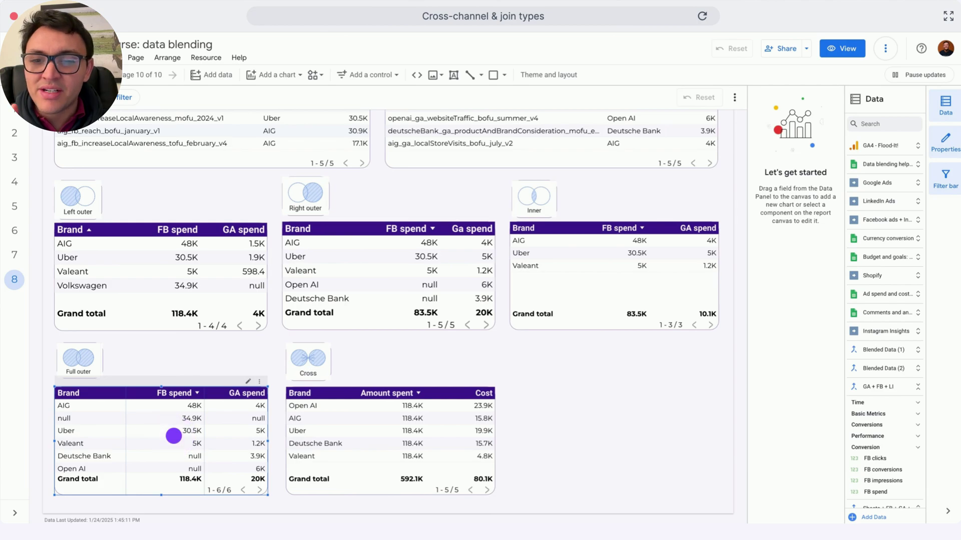
left_click(174, 436)
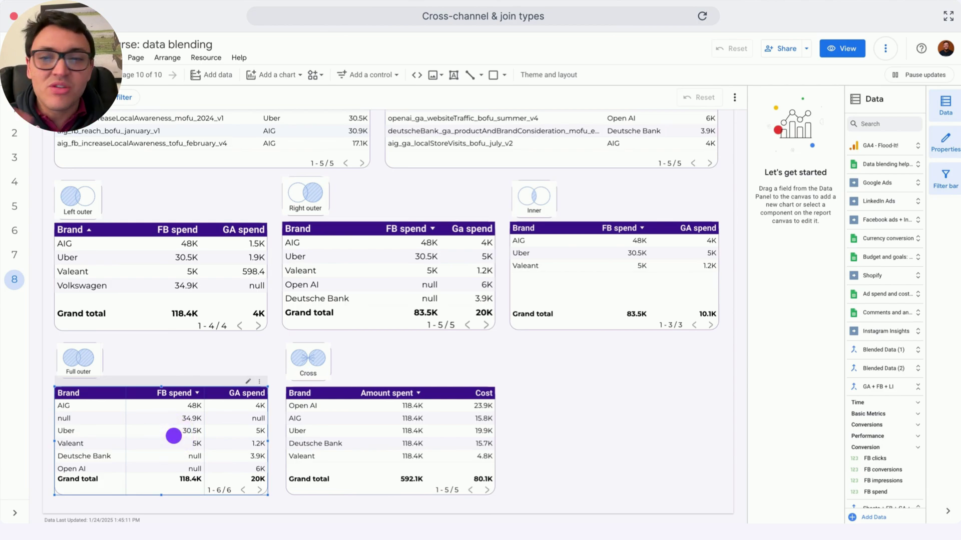
left_click(173, 436)
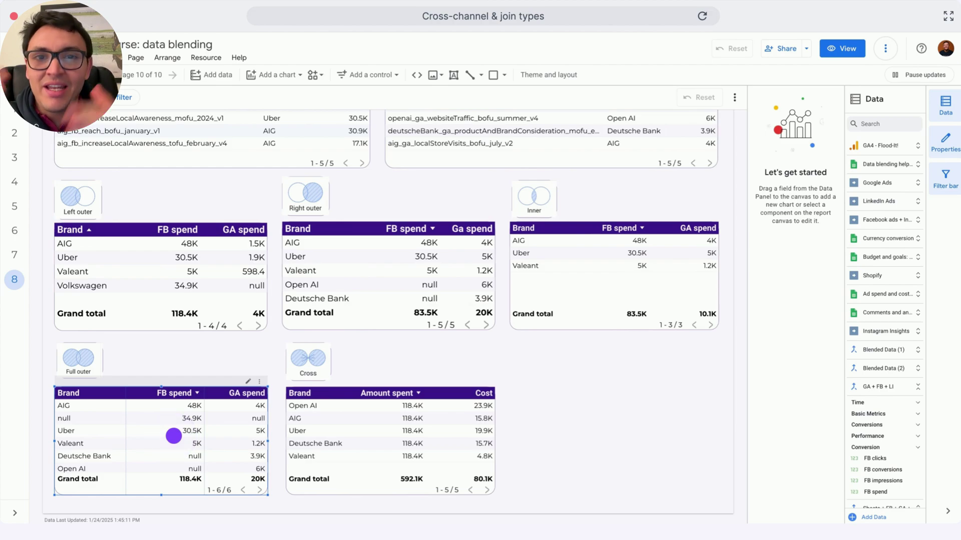
left_click(174, 436)
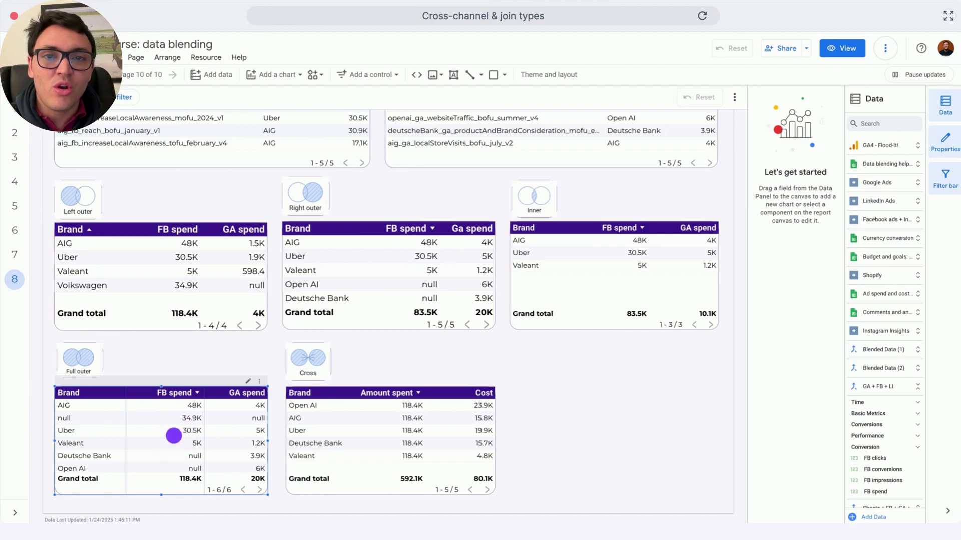
left_click(330, 438)
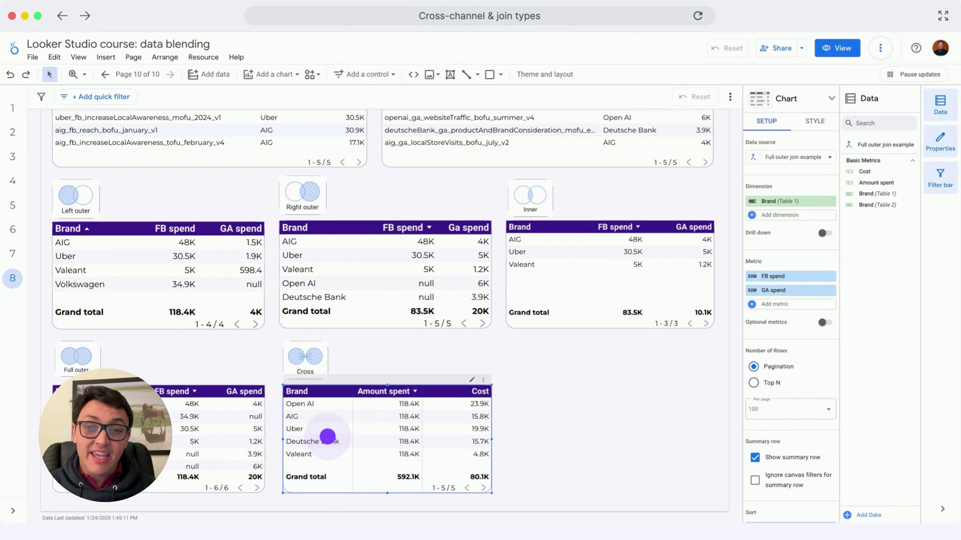